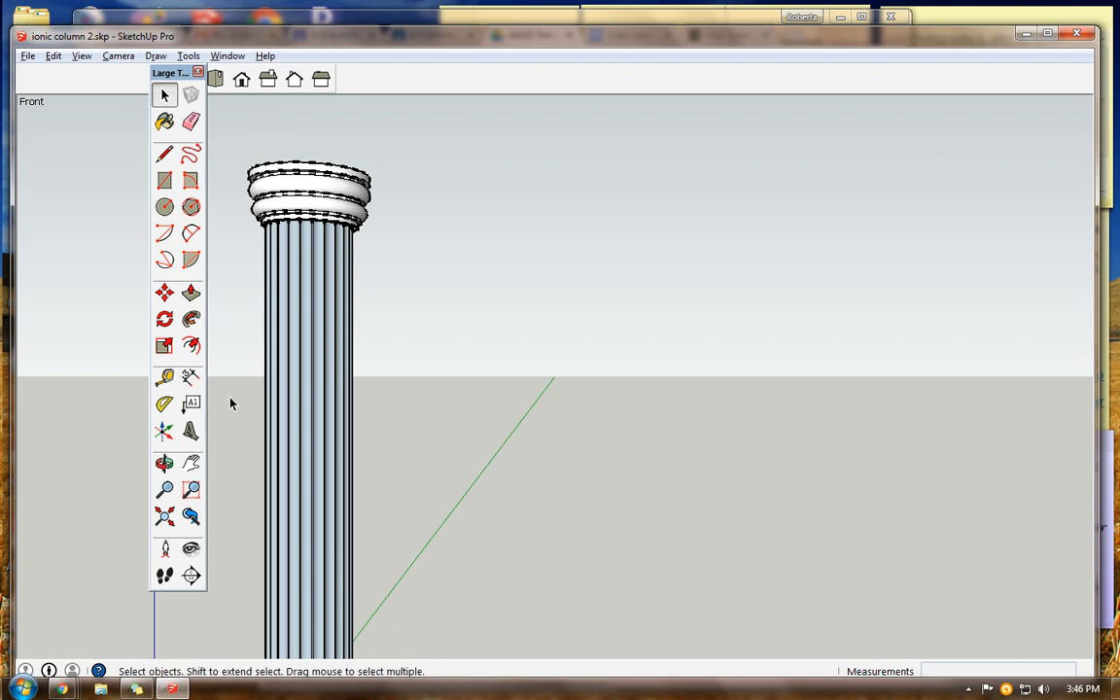
- Draw a circle with a 2' radius facing the front view, beside the column capital
click(216, 80)
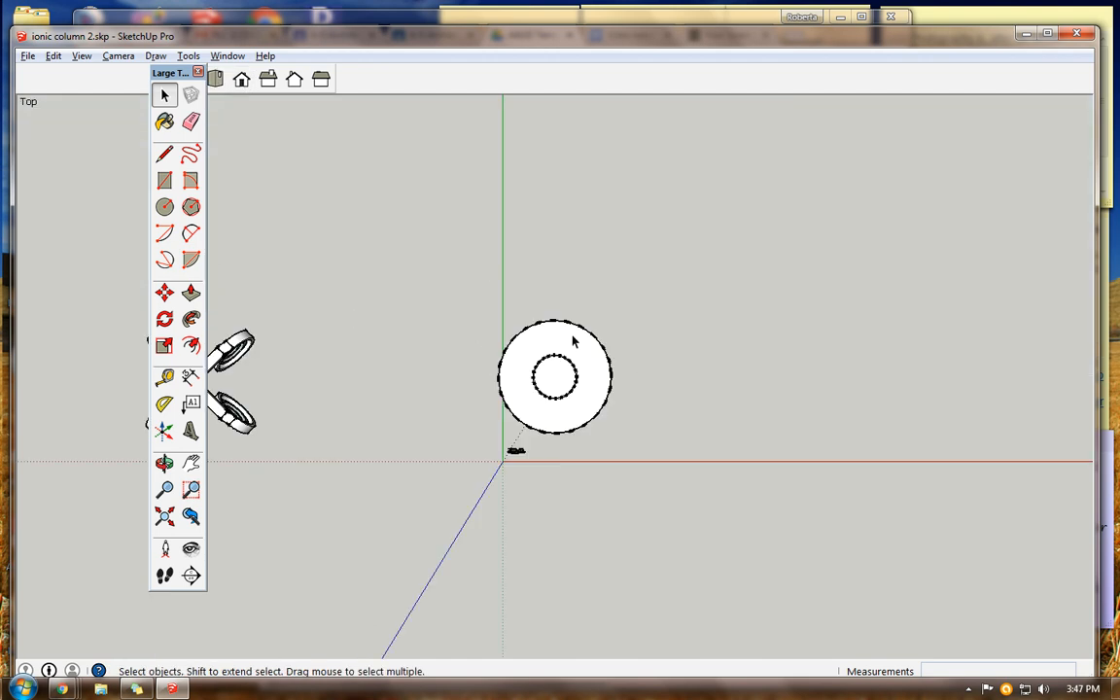
scroll(582, 362, up, 3)
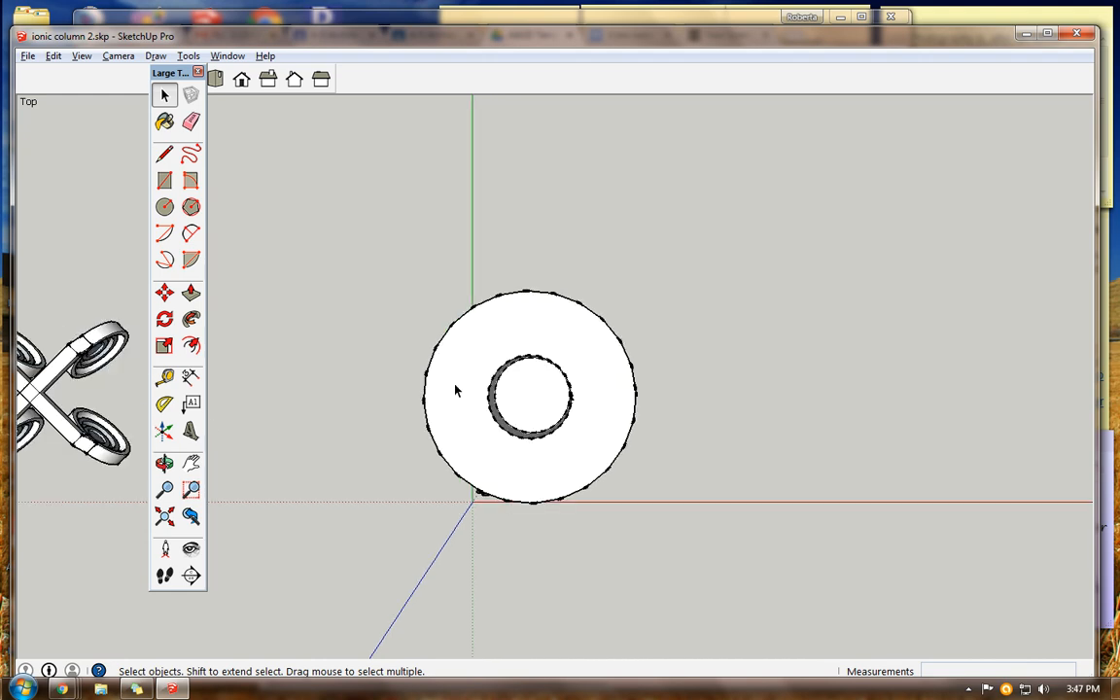
click(165, 463)
drag(514, 463, 535, 358)
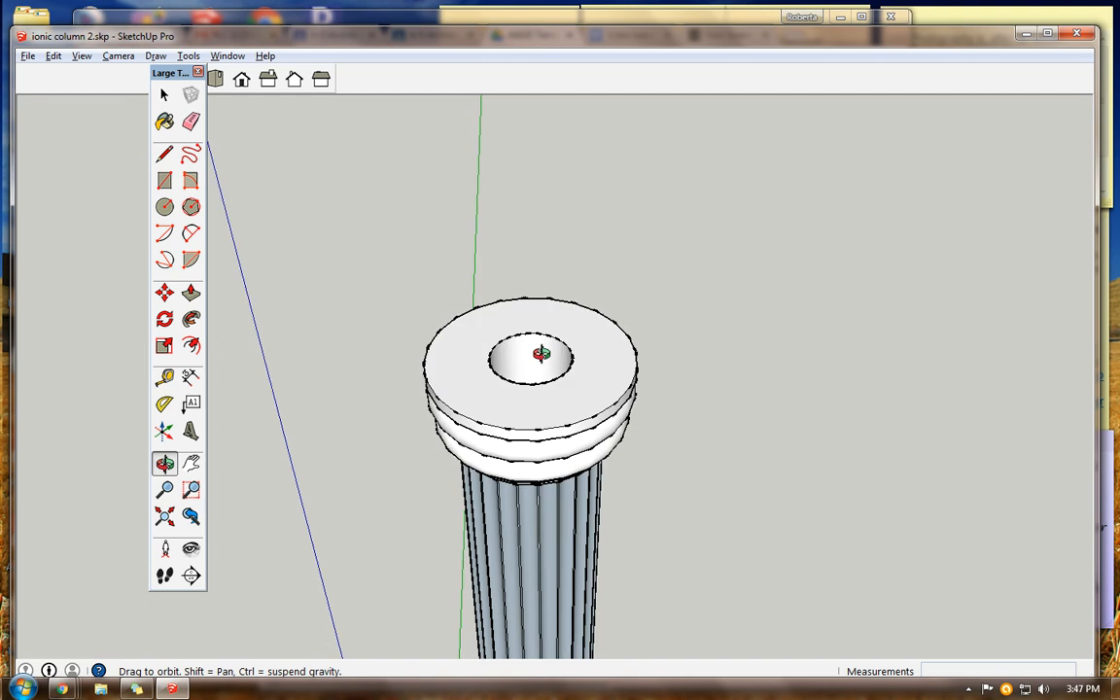
click(241, 82)
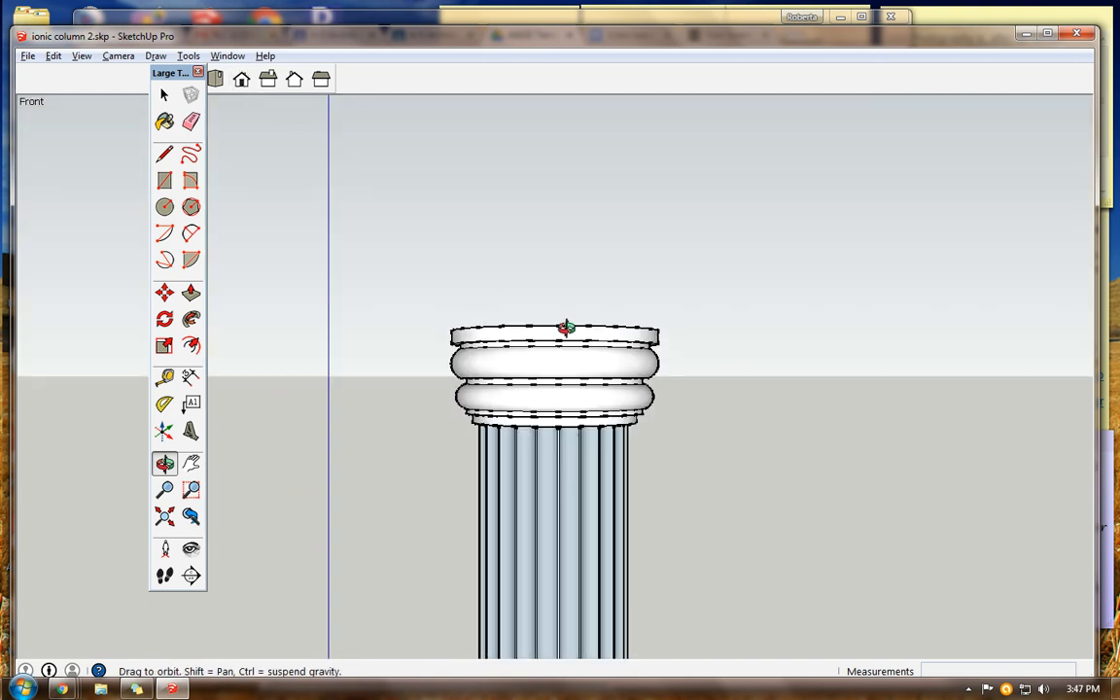
click(164, 206)
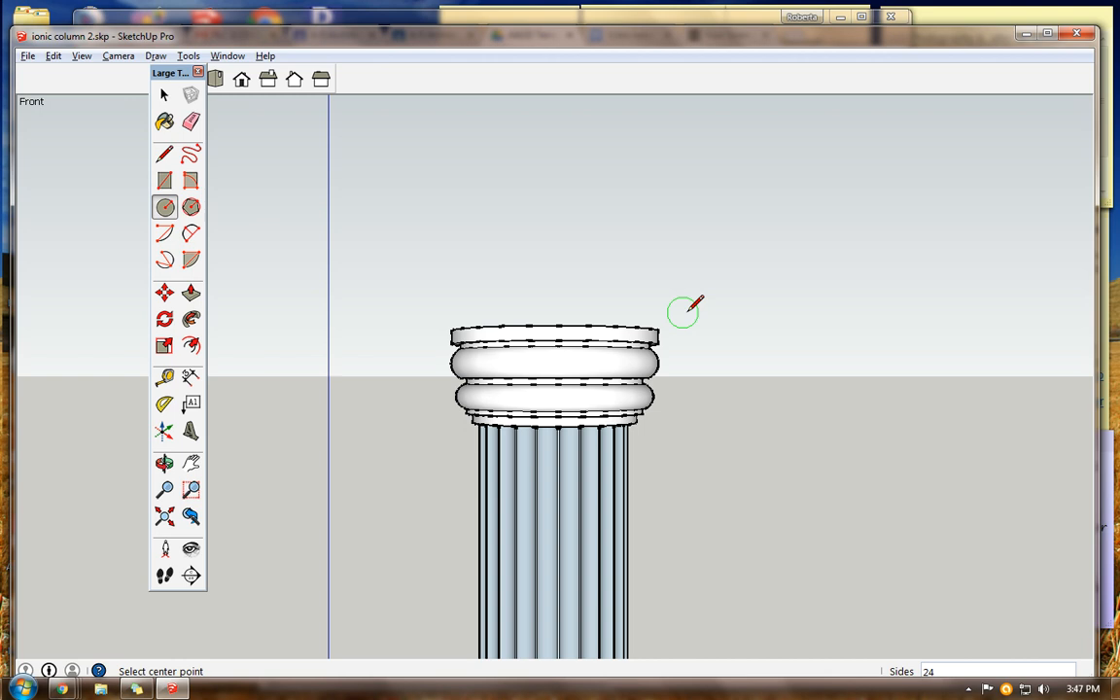
click(773, 292)
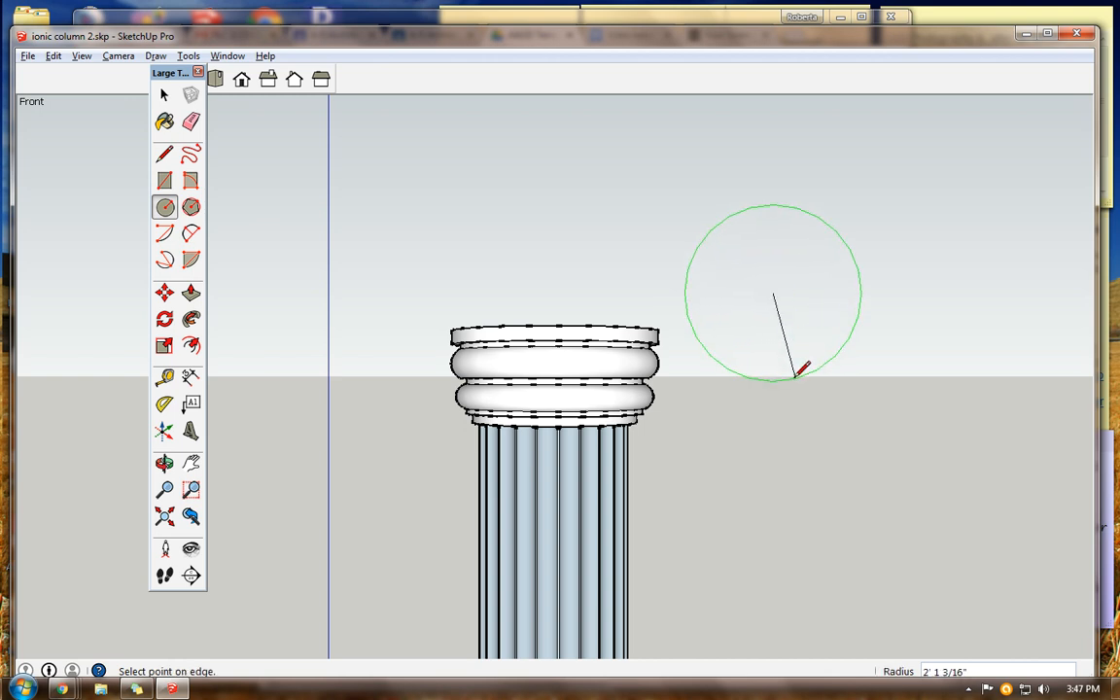
click(795, 377)
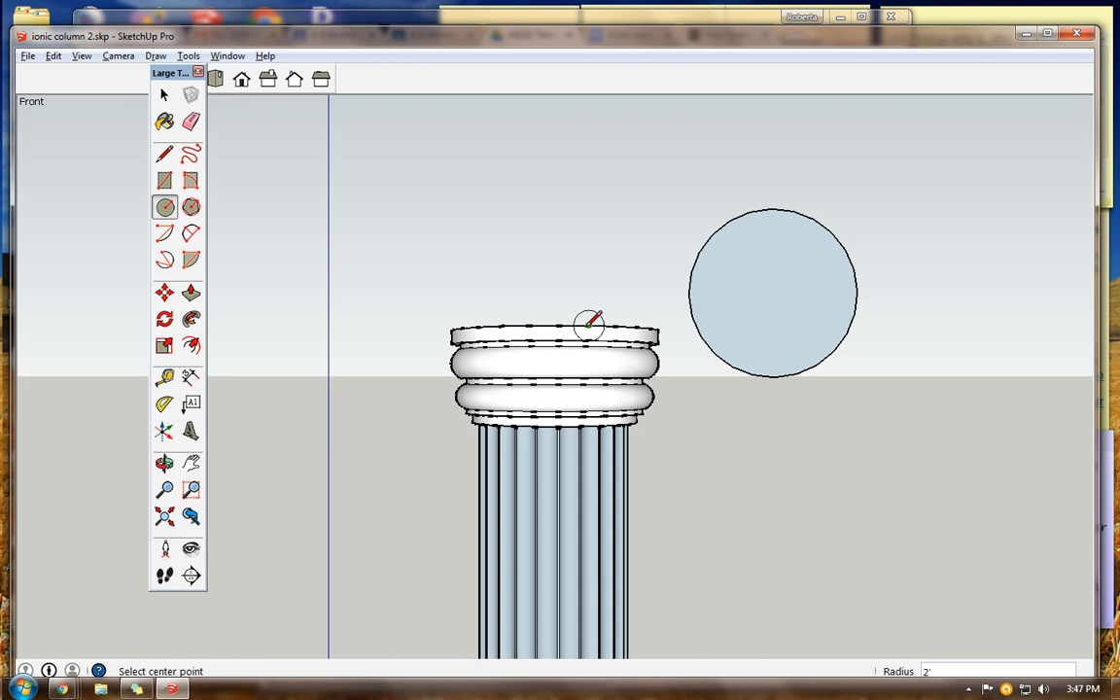
- Select the whole circle and move it about 8' 11" in the top view so it lines up beside the column
click(215, 79)
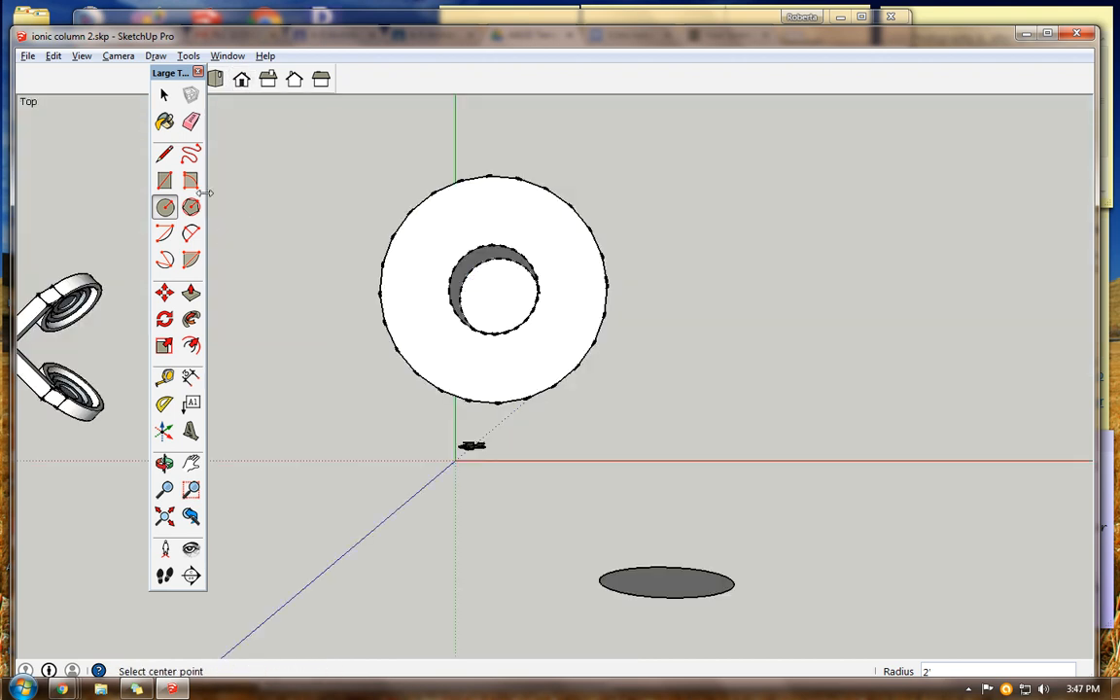
click(164, 95)
drag(589, 549, 752, 630)
click(164, 293)
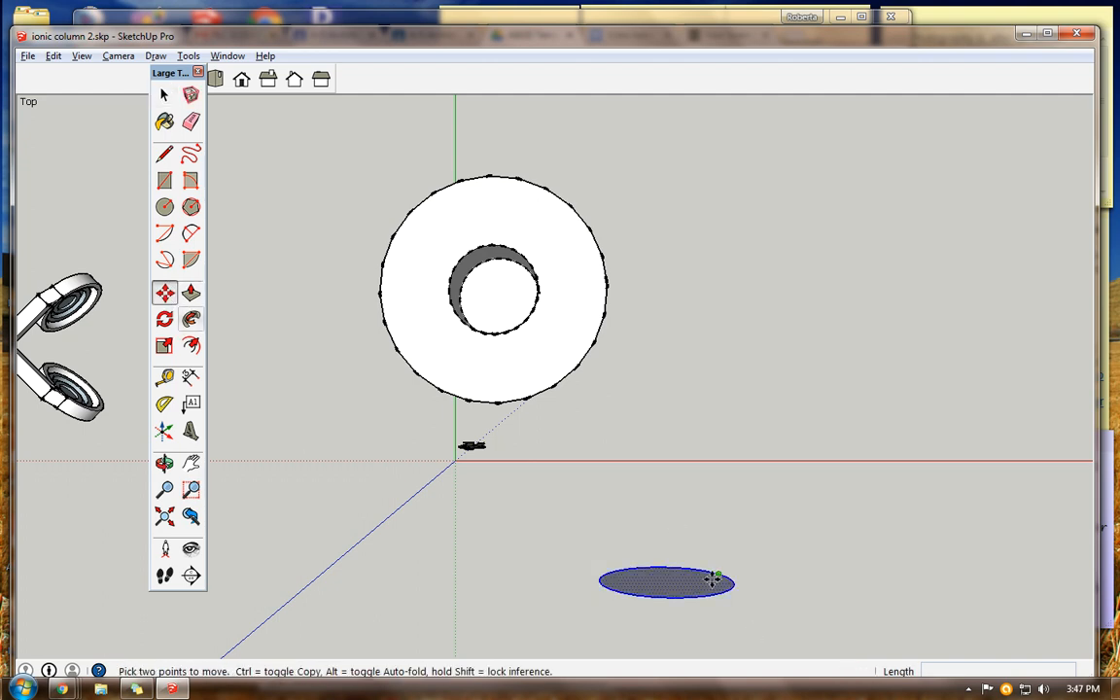
click(693, 597)
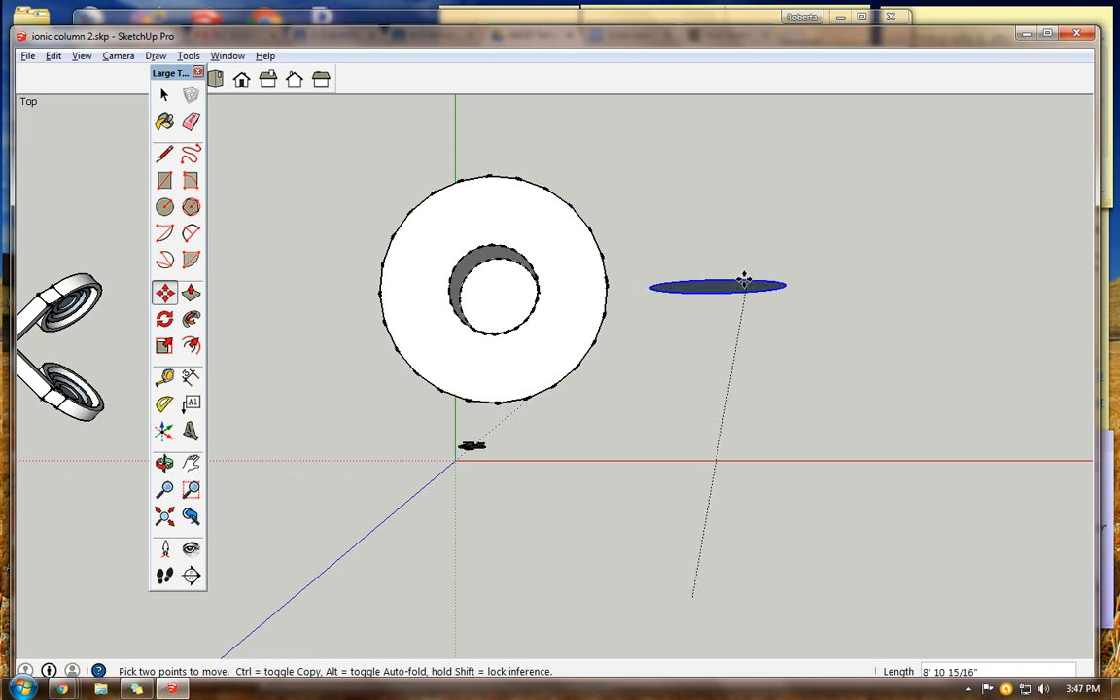
click(744, 282)
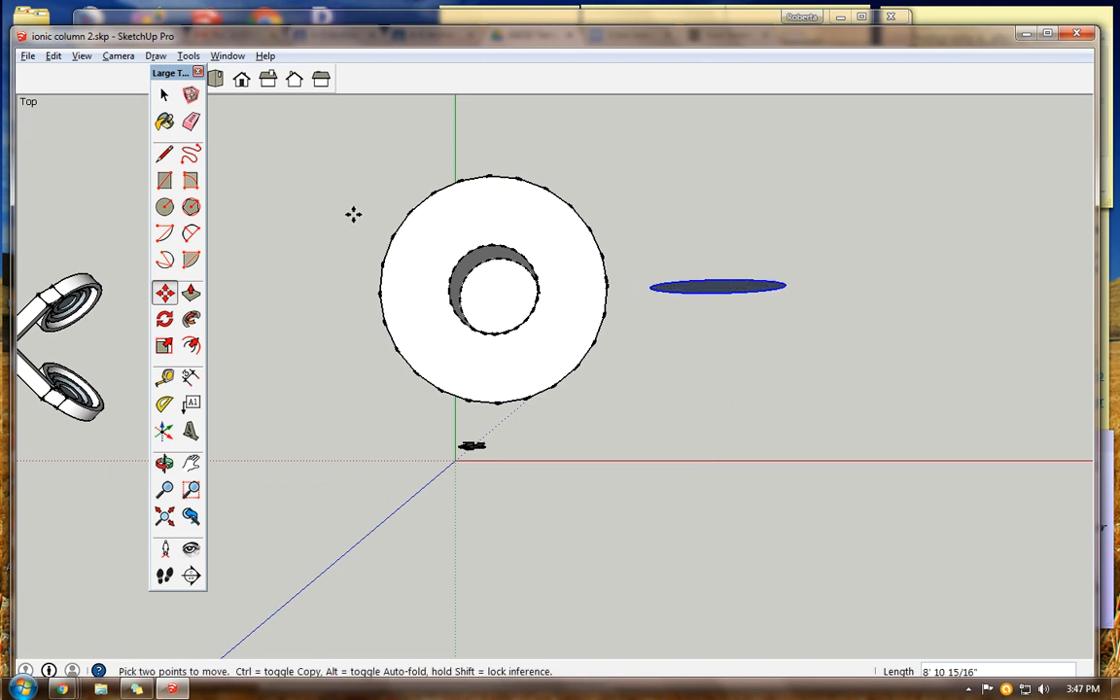
- Frame the column capital and the circle in the front view and clear the circle's selection
click(241, 79)
click(190, 462)
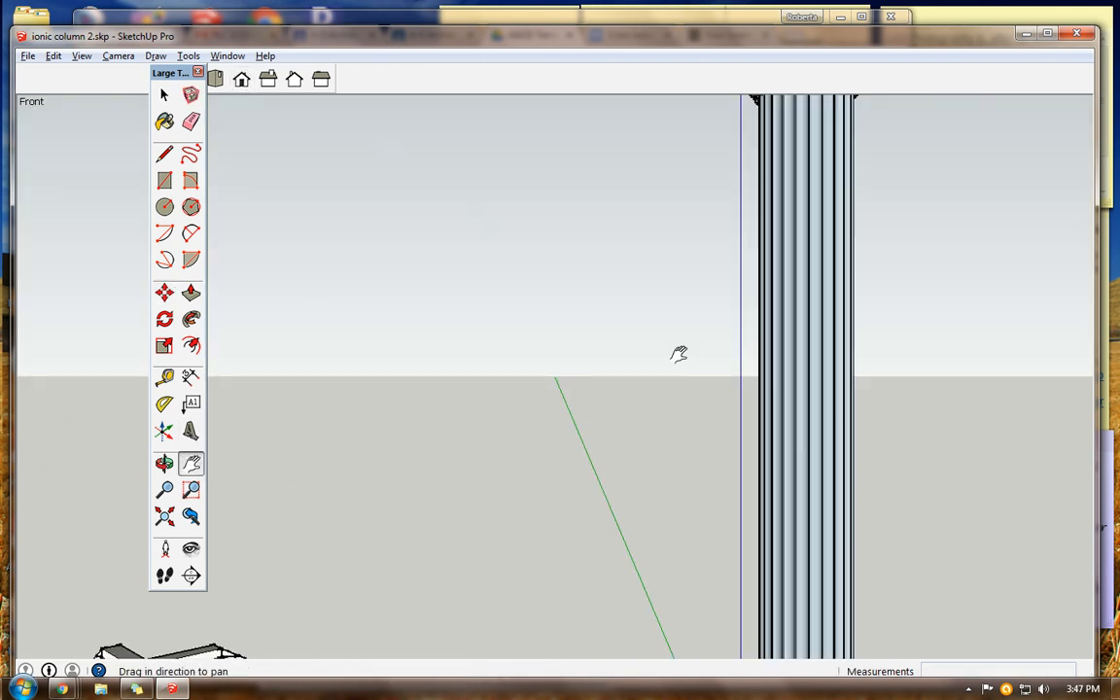
drag(903, 247, 706, 407)
drag(776, 292, 690, 370)
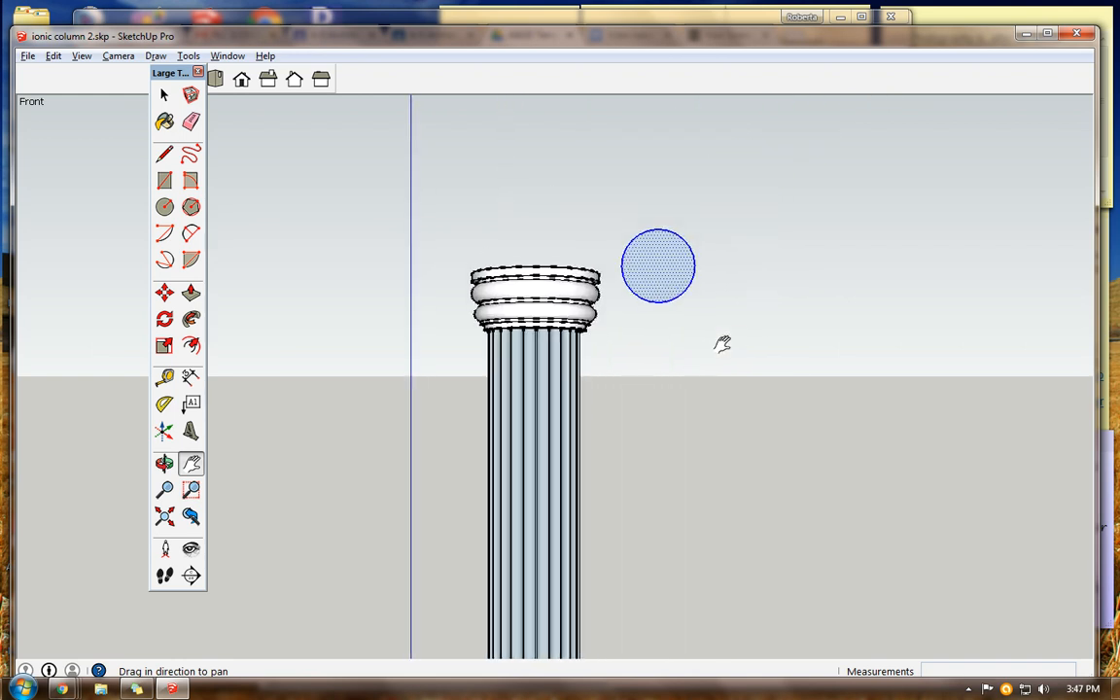
scroll(723, 340, up, 1)
scroll(723, 340, up, 1)
click(162, 94)
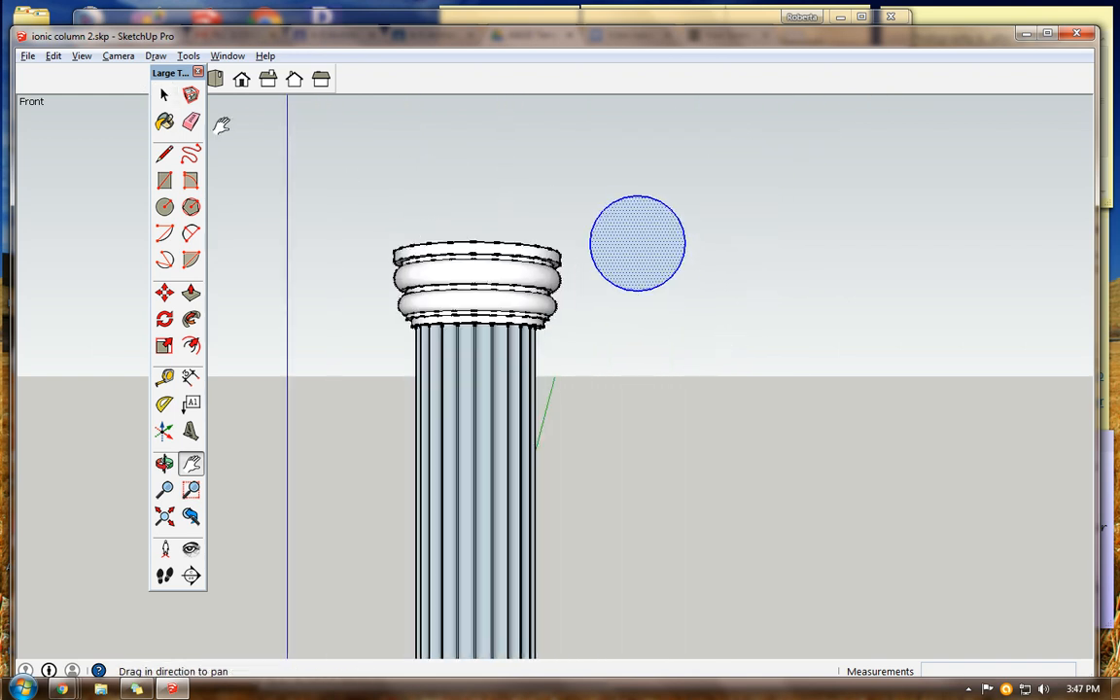
click(165, 94)
click(786, 272)
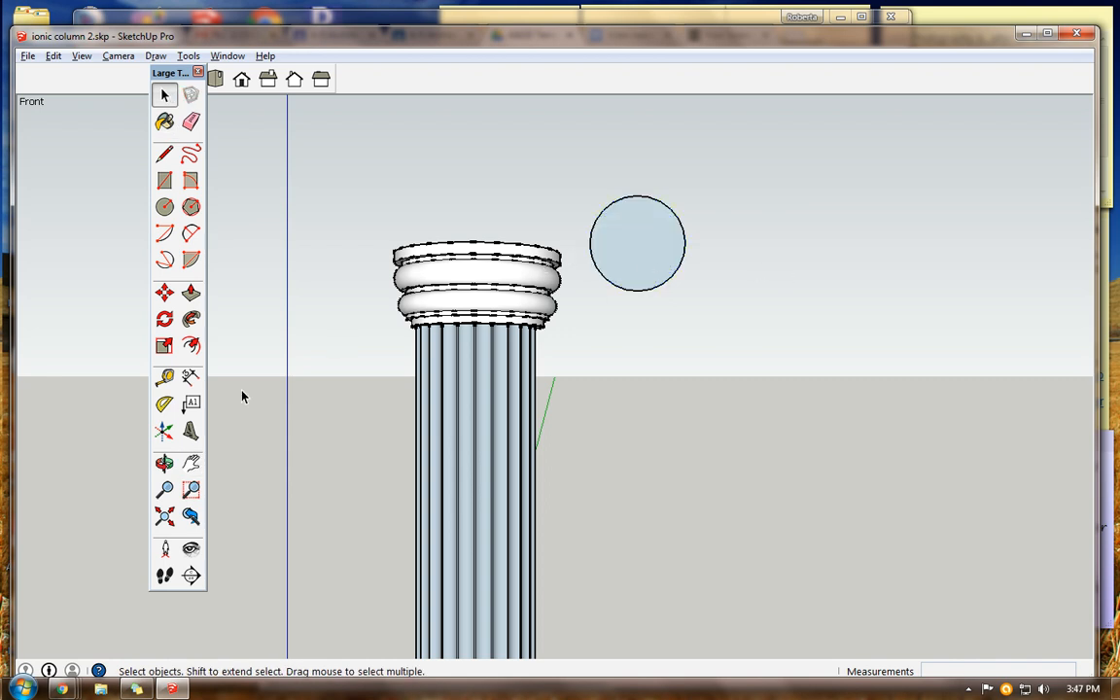
- Select the circle's edge and offset it 7" outward
click(191, 463)
drag(702, 364, 662, 408)
scroll(622, 320, up, 2)
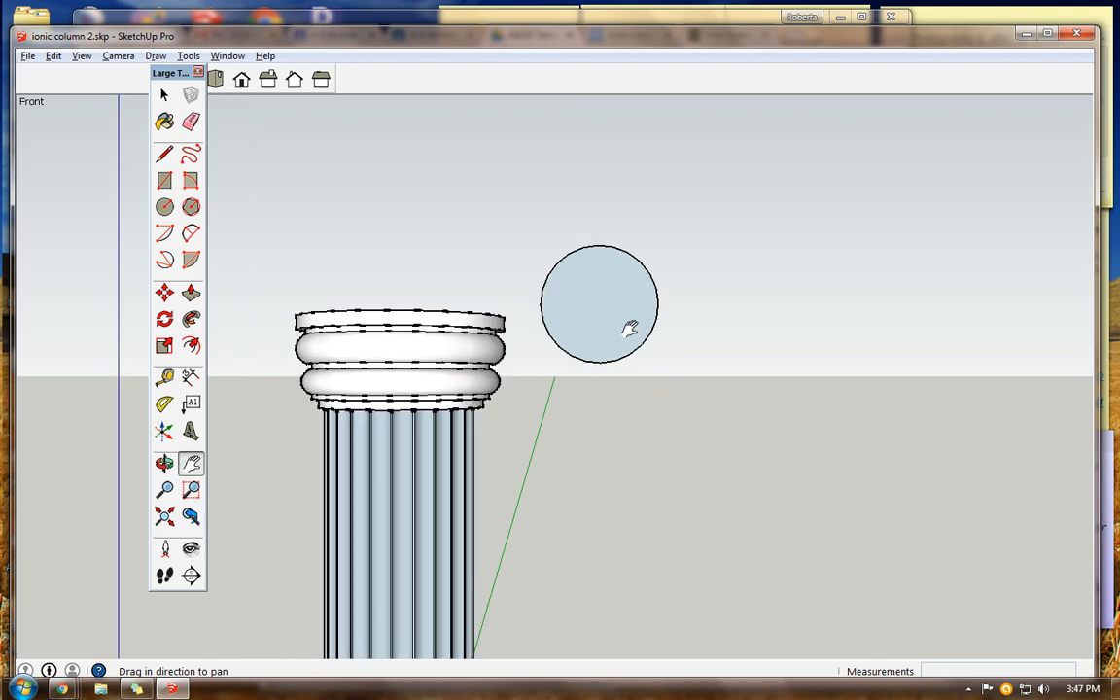
scroll(632, 328, up, 2)
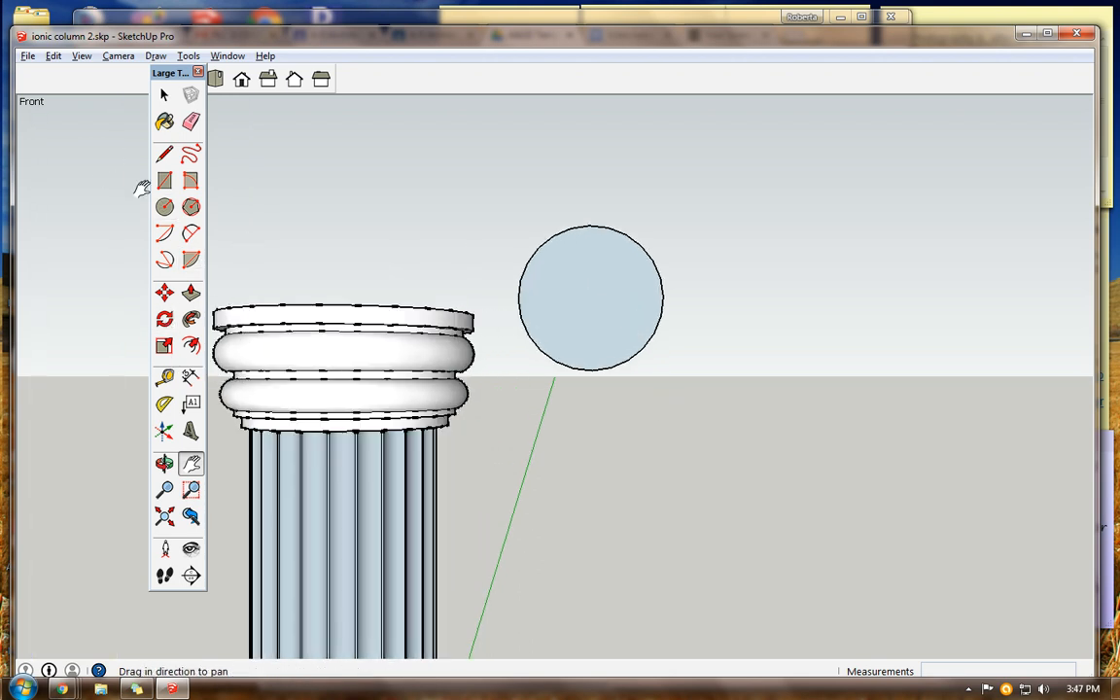
click(163, 95)
click(539, 250)
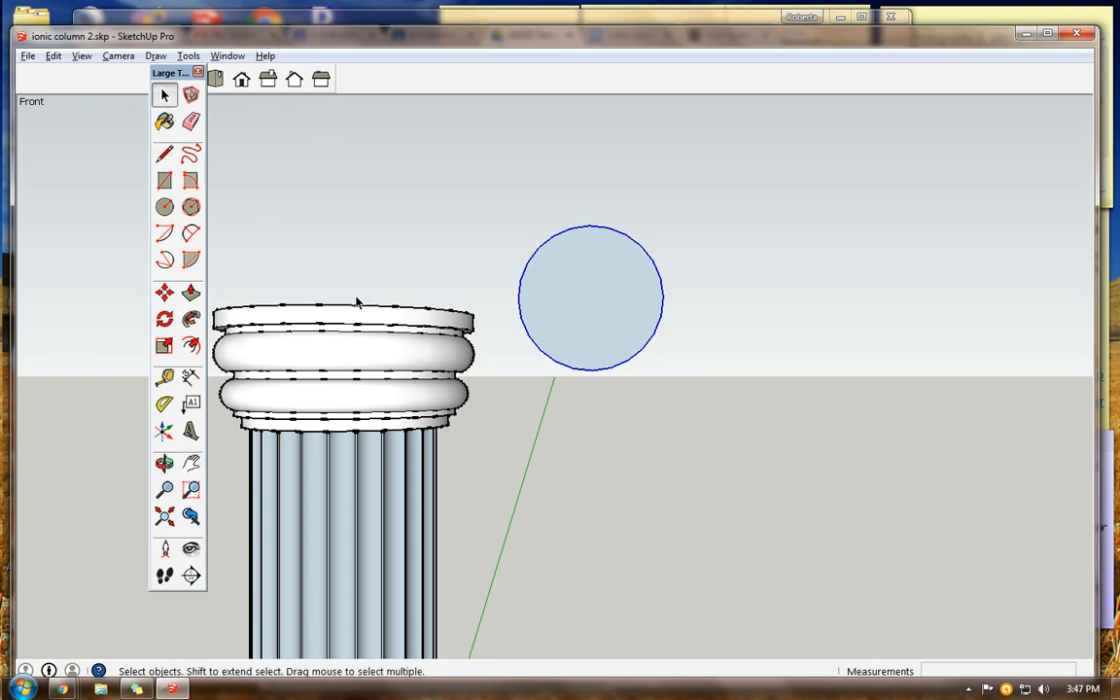
click(191, 345)
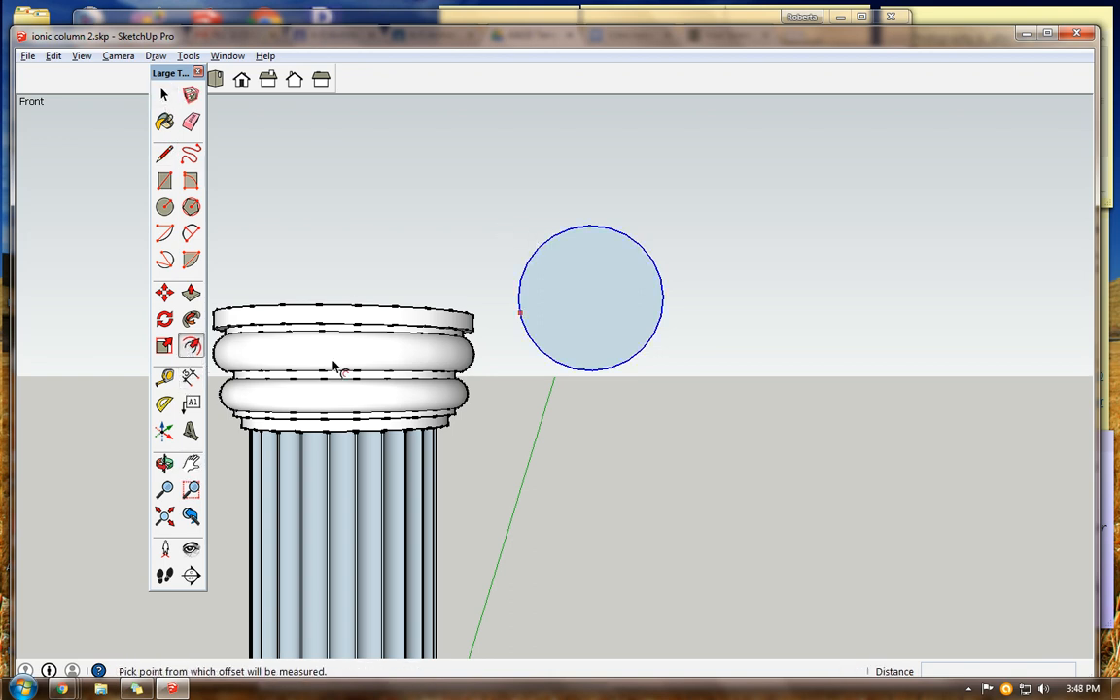
click(561, 367)
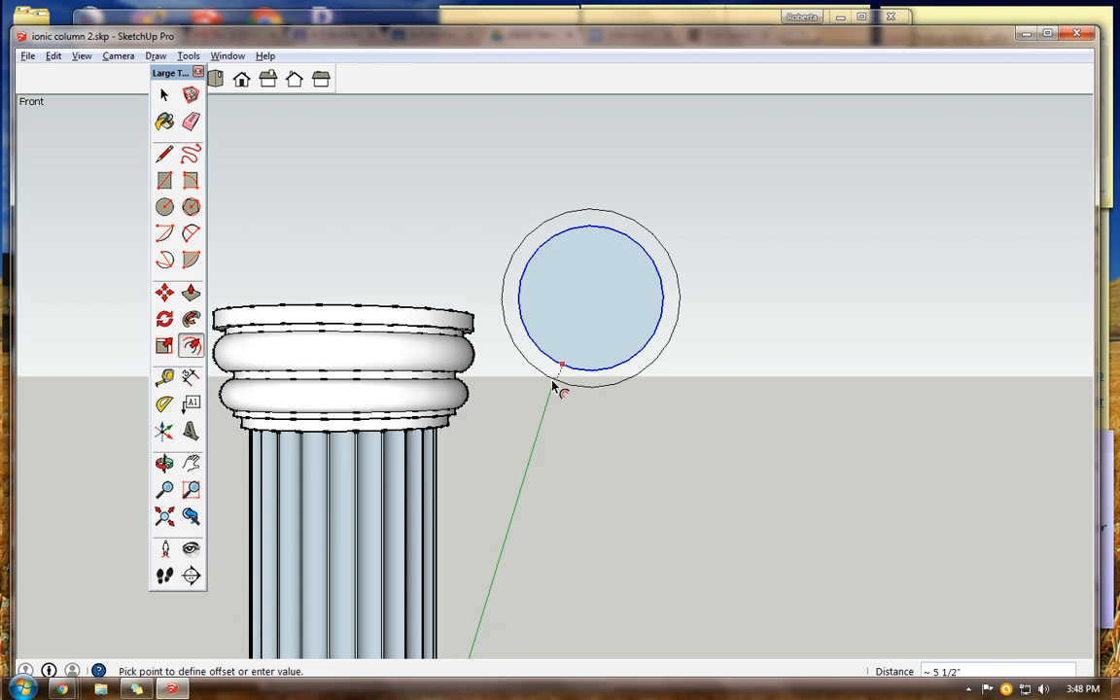
click(550, 389)
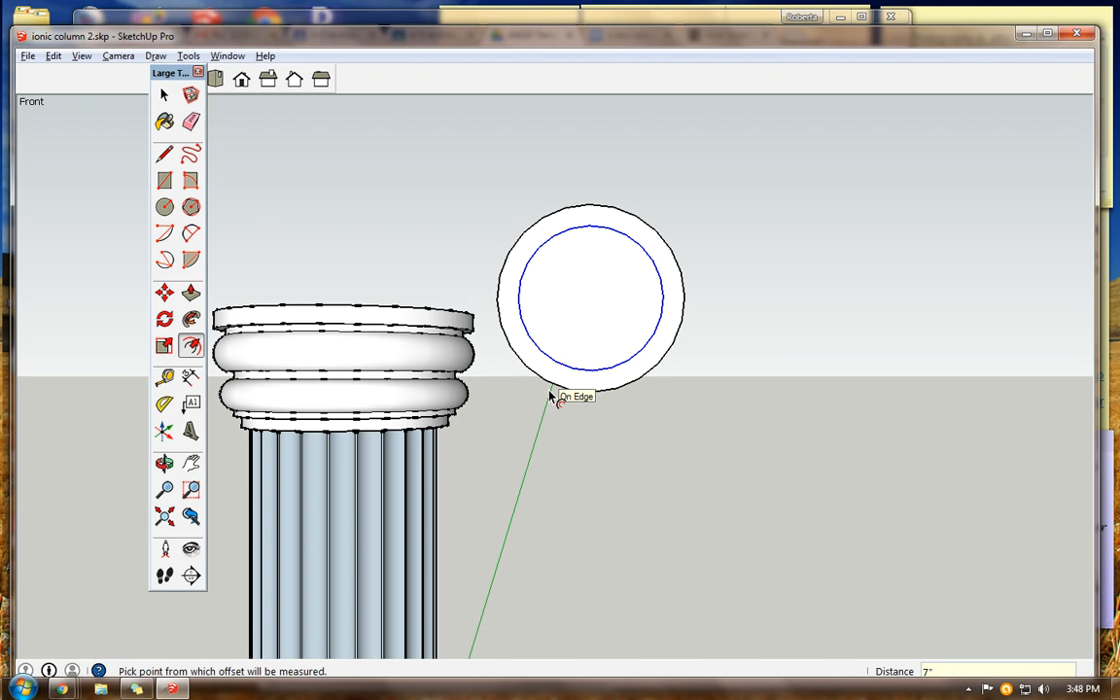
- Offset the original circle 7" inward and select the new inner circle as the source for another offset
click(569, 235)
click(574, 251)
key(Return)
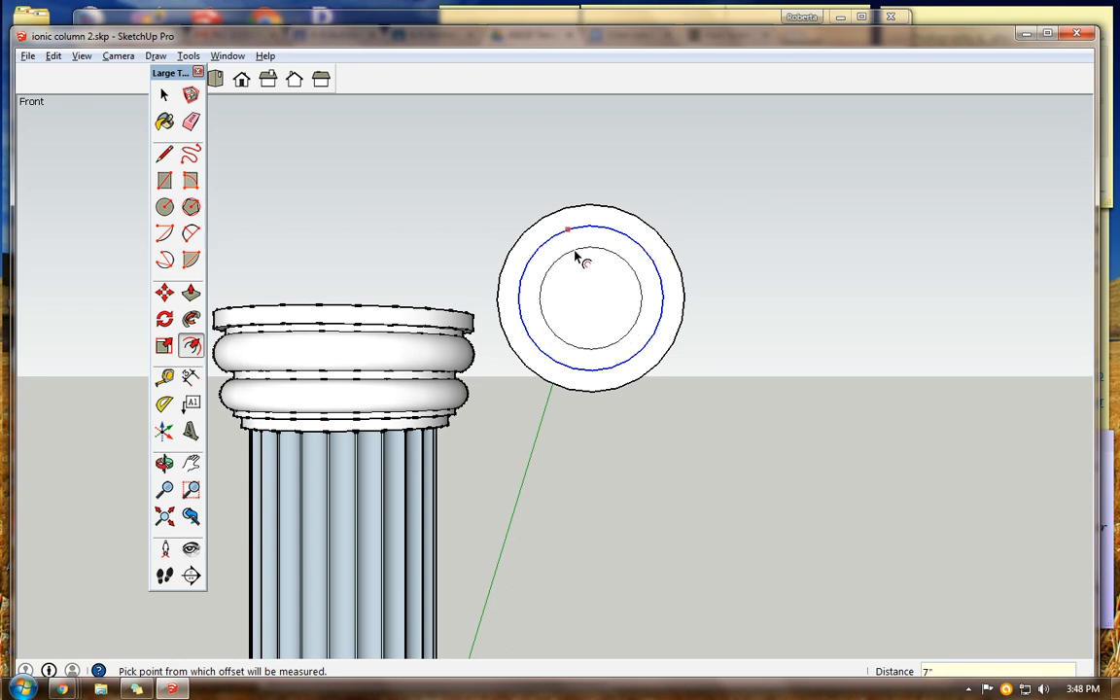
click(165, 96)
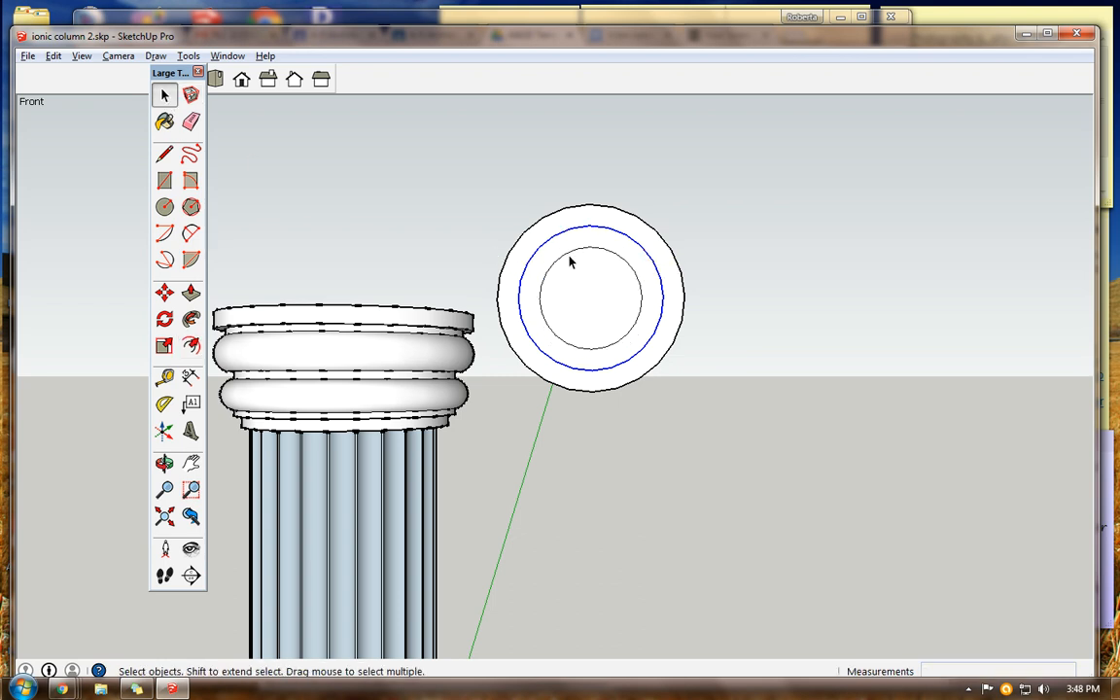
click(571, 255)
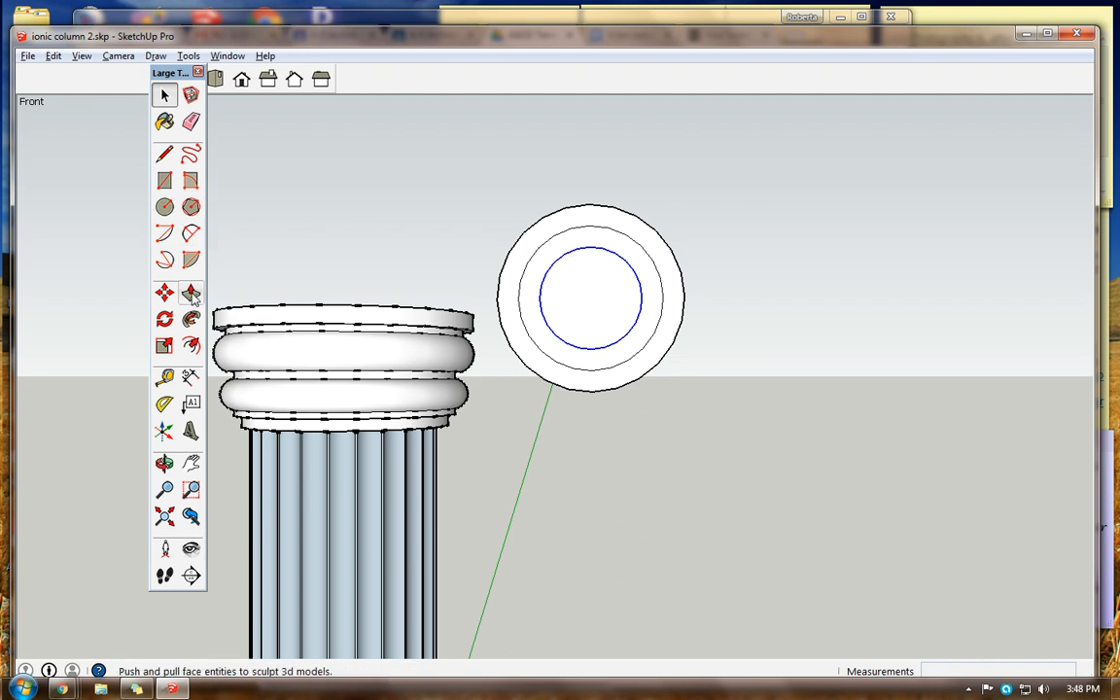
click(189, 344)
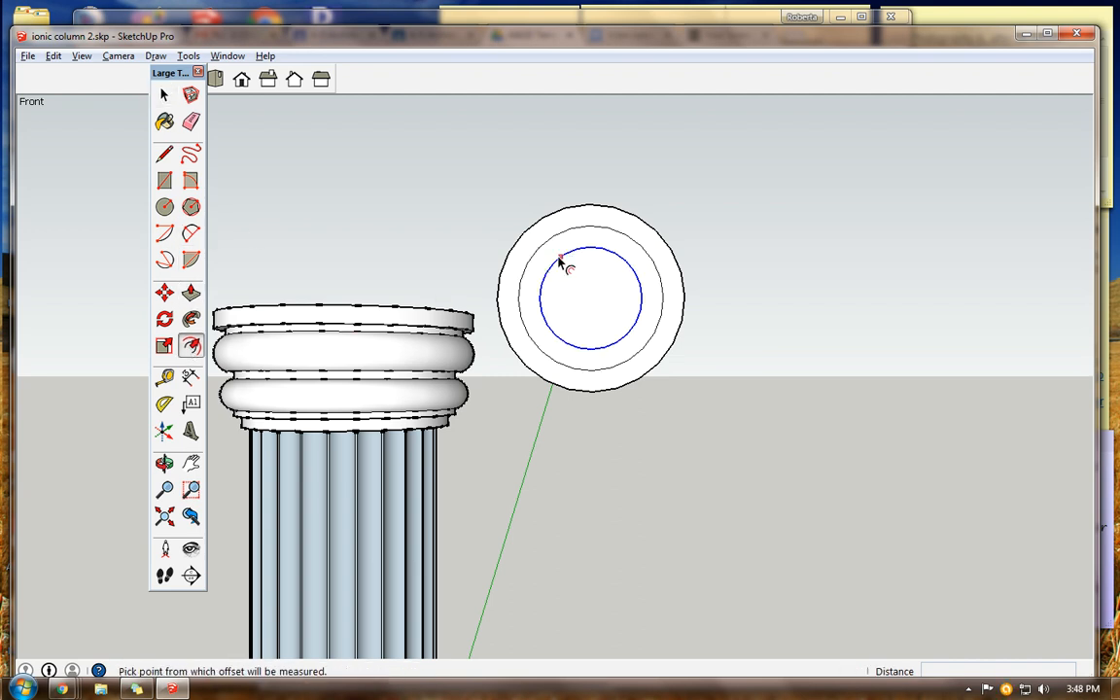
click(560, 263)
click(567, 273)
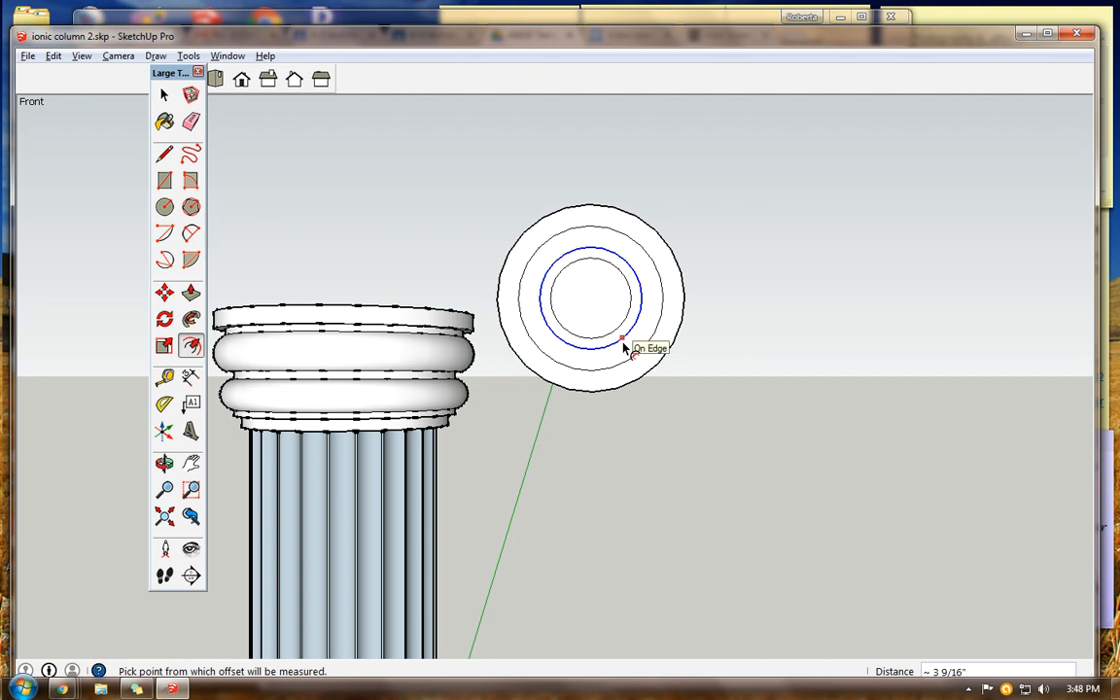
key(ctrl+z)
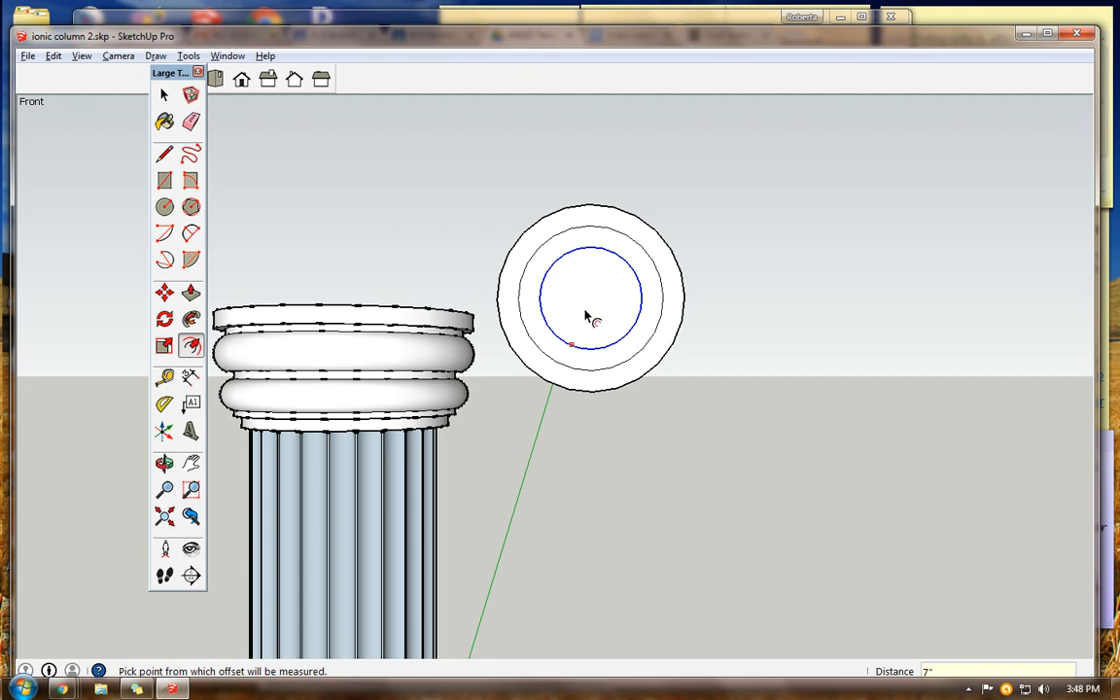
- Offset the selected inner circle 7" inward to add a smaller concentric circle
scroll(595, 314, up, 3)
scroll(595, 314, up, 1)
click(557, 213)
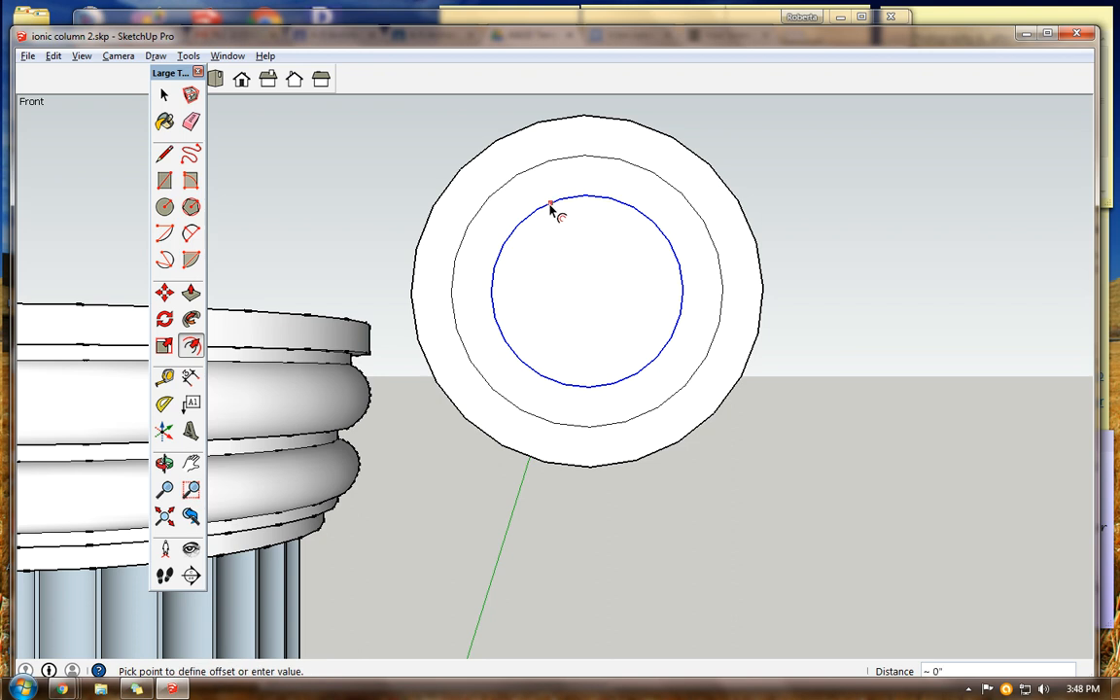
click(609, 229)
text(7)
key(Return)
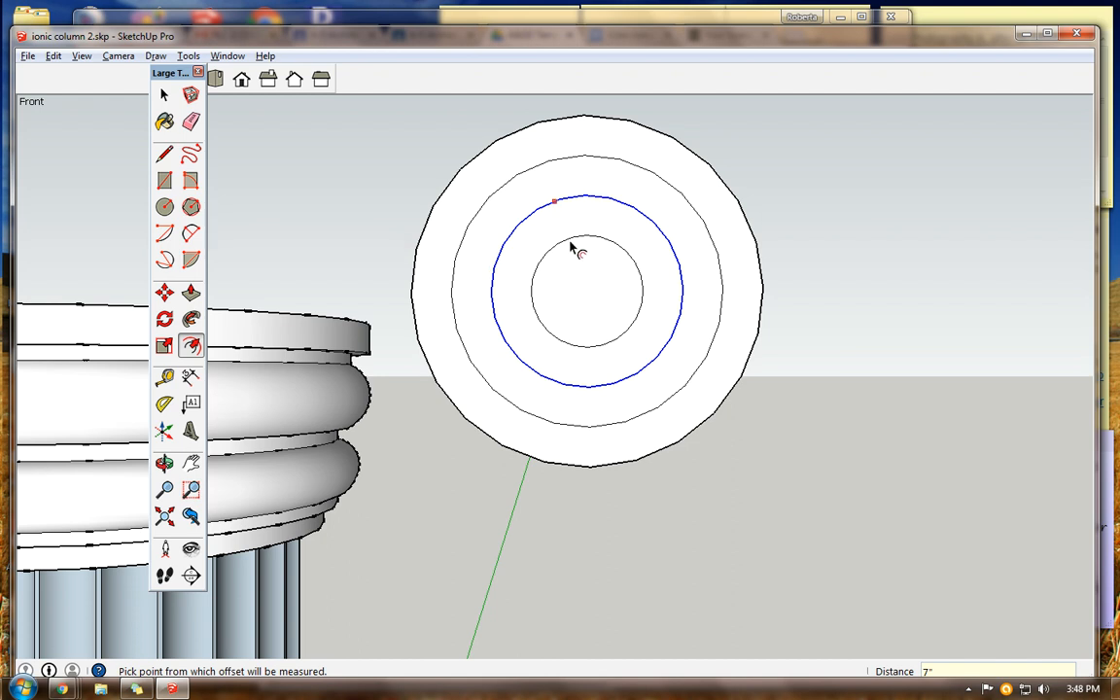
- Select the innermost circle's edge and offset it by 3.5"
click(163, 95)
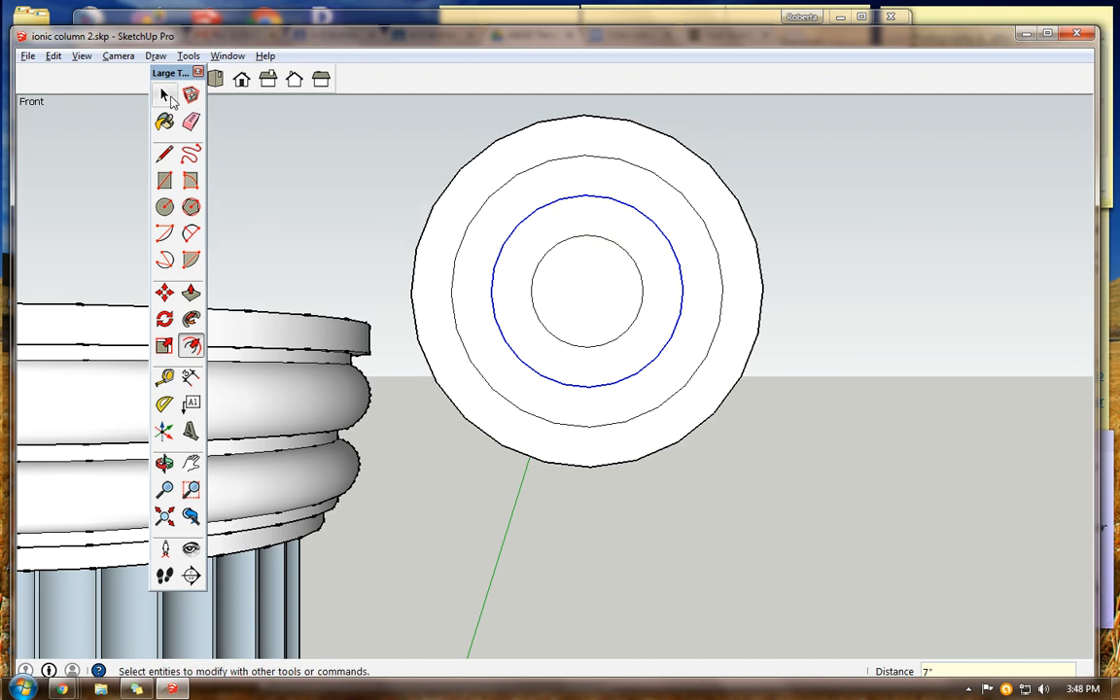
click(569, 239)
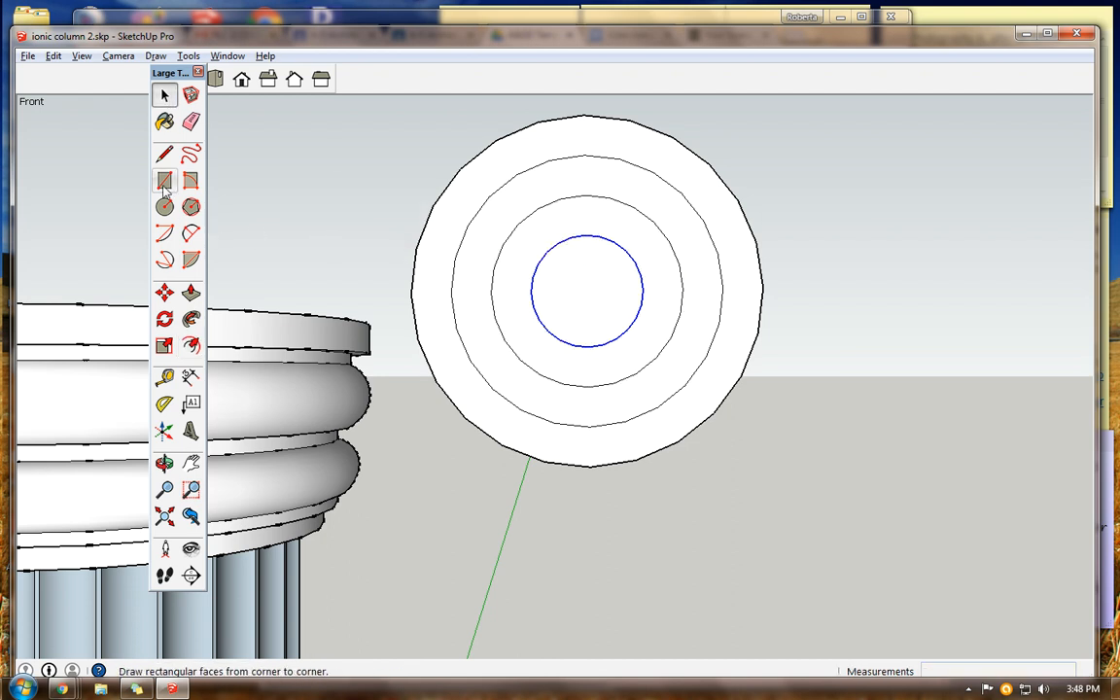
click(190, 345)
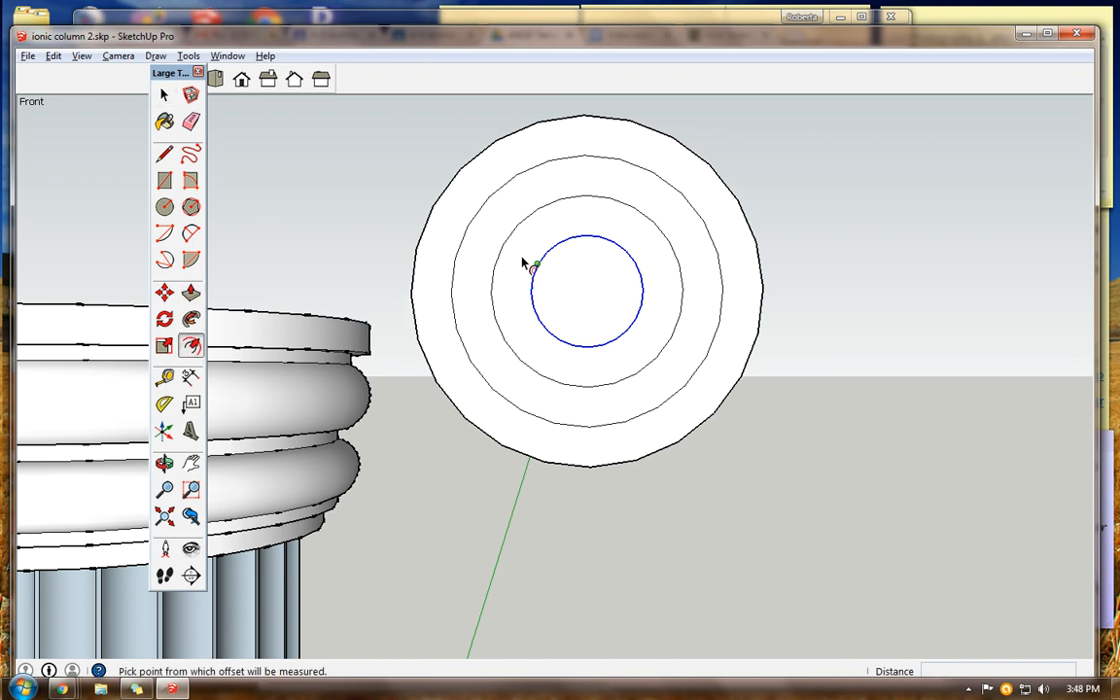
click(571, 246)
click(580, 259)
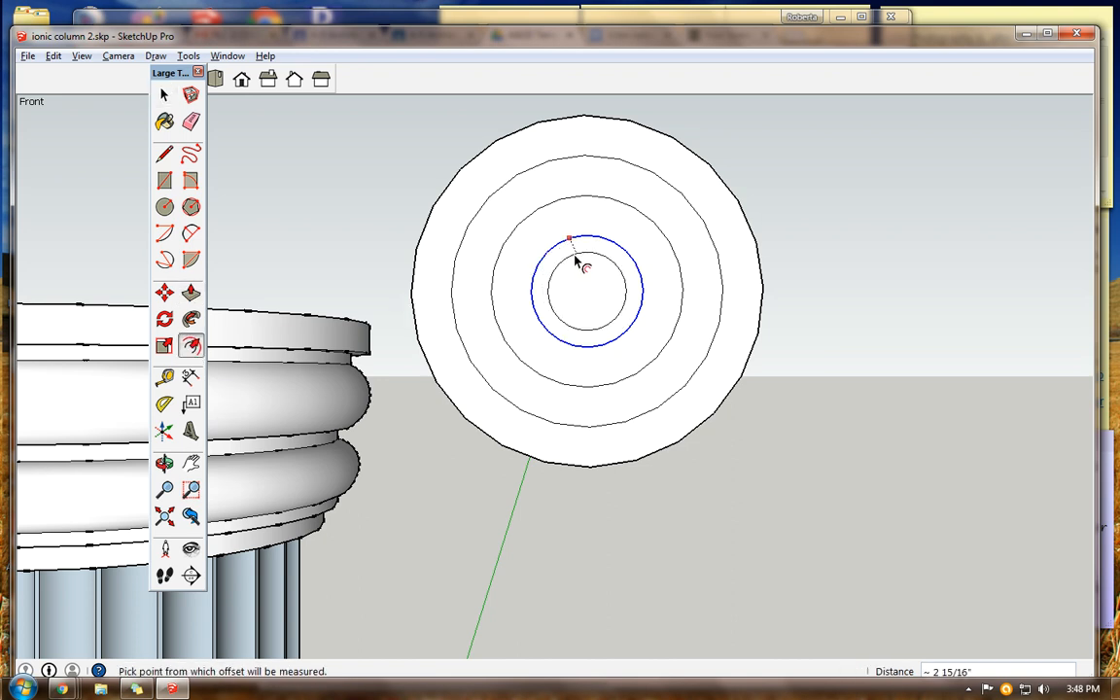
text(3.)
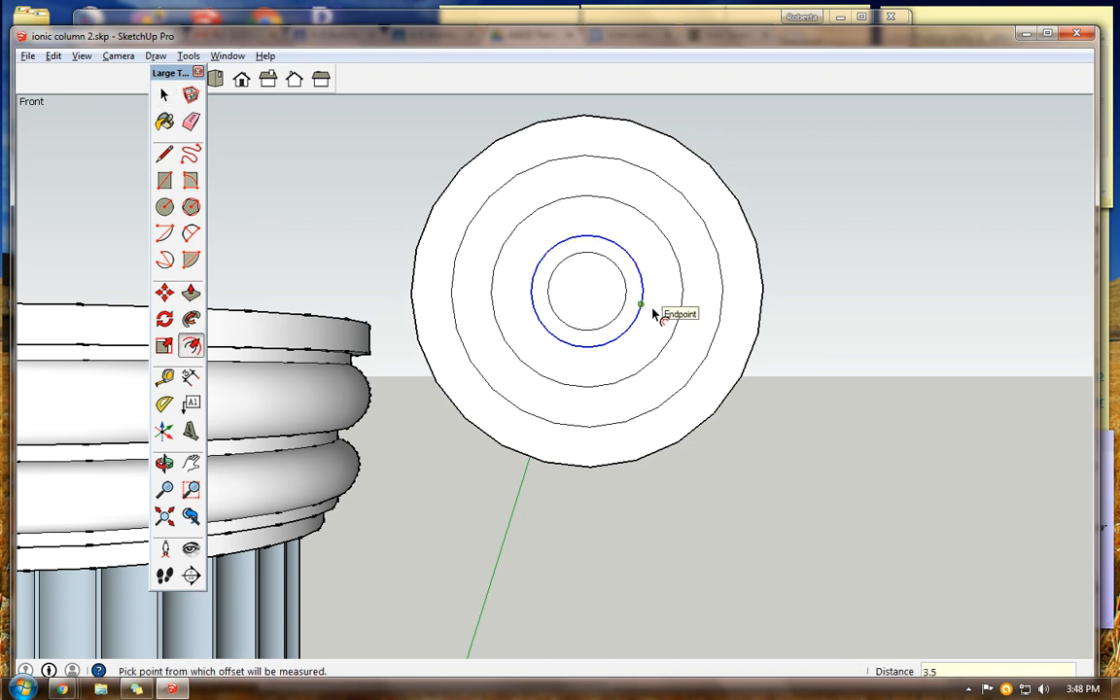
text(5")
key(Return)
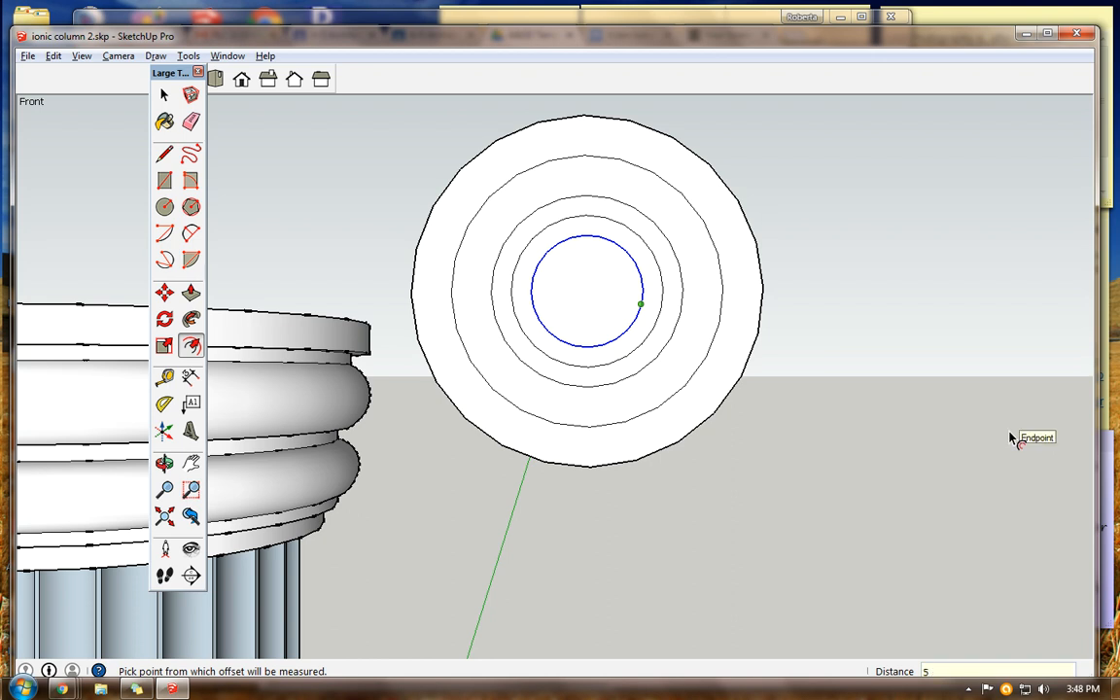
- Try to offset the innermost circle outward by 5"
key(Return)
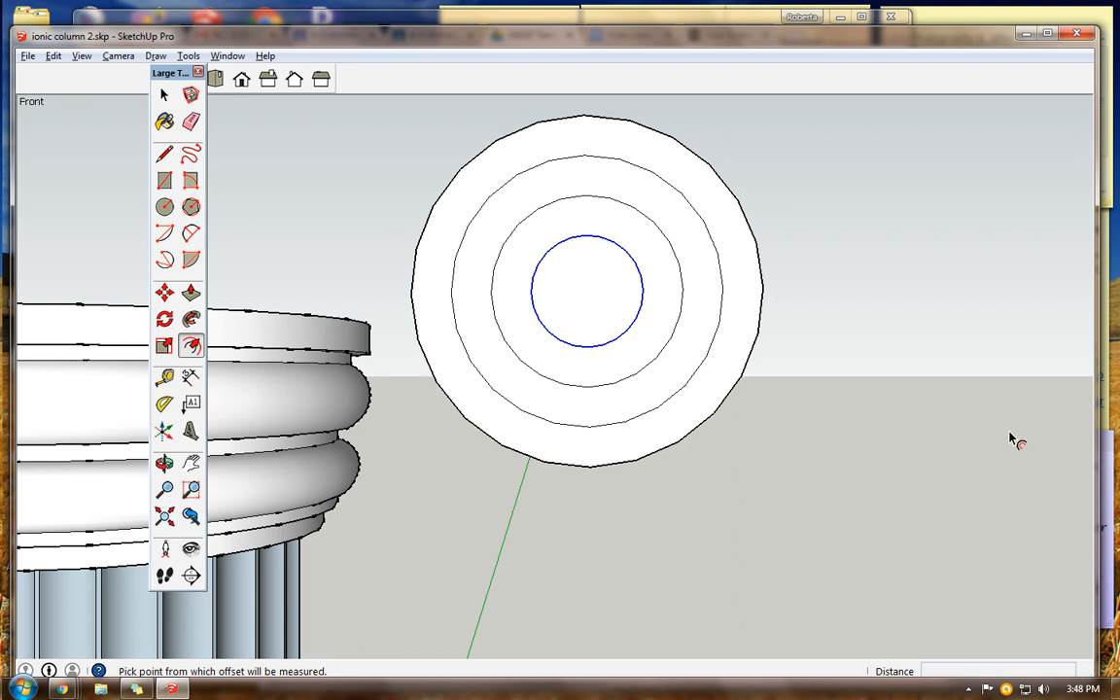
click(576, 243)
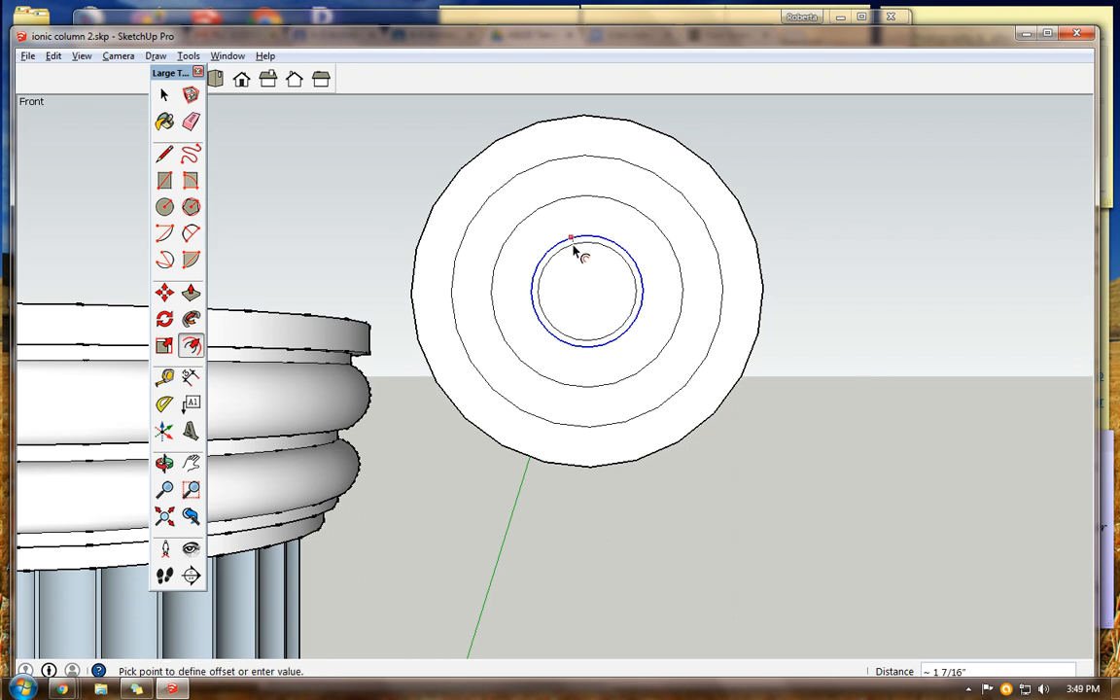
click(616, 250)
text(5)
key(Return)
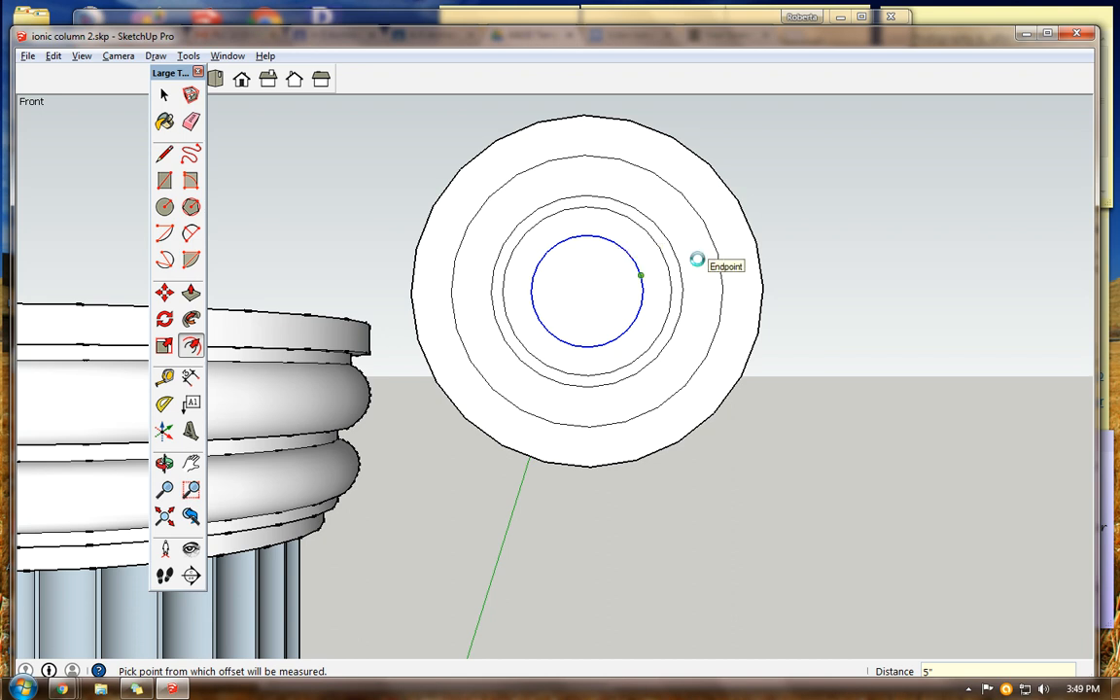
- Offset the selected innermost circle 5" inward to add a small central circle
click(584, 237)
click(592, 272)
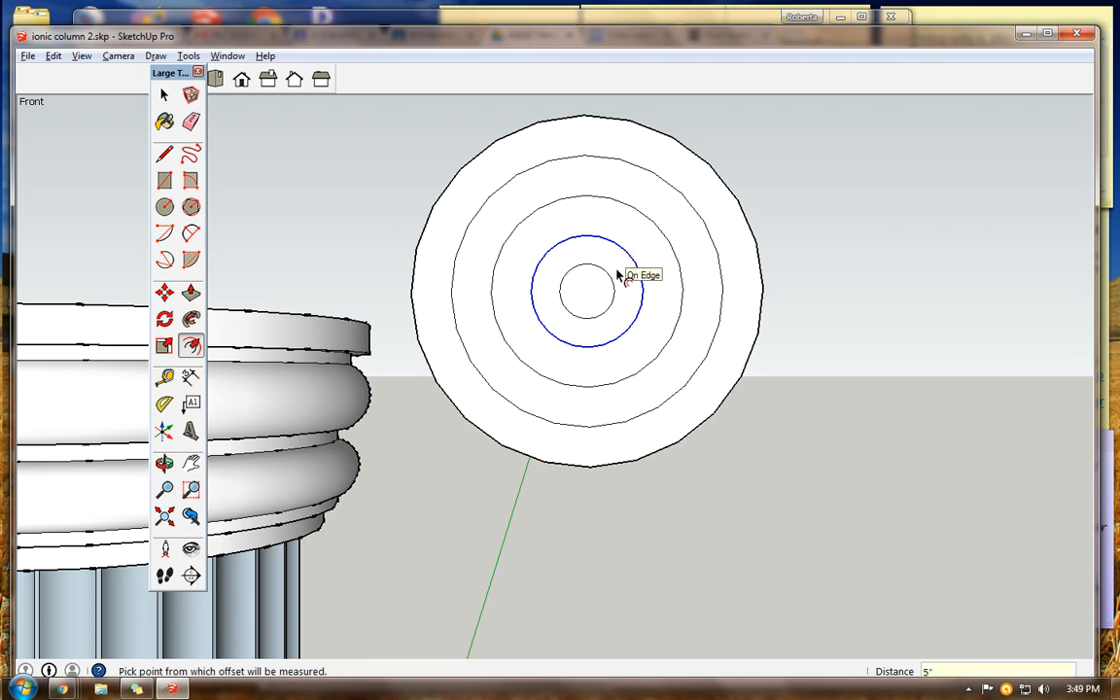
click(164, 94)
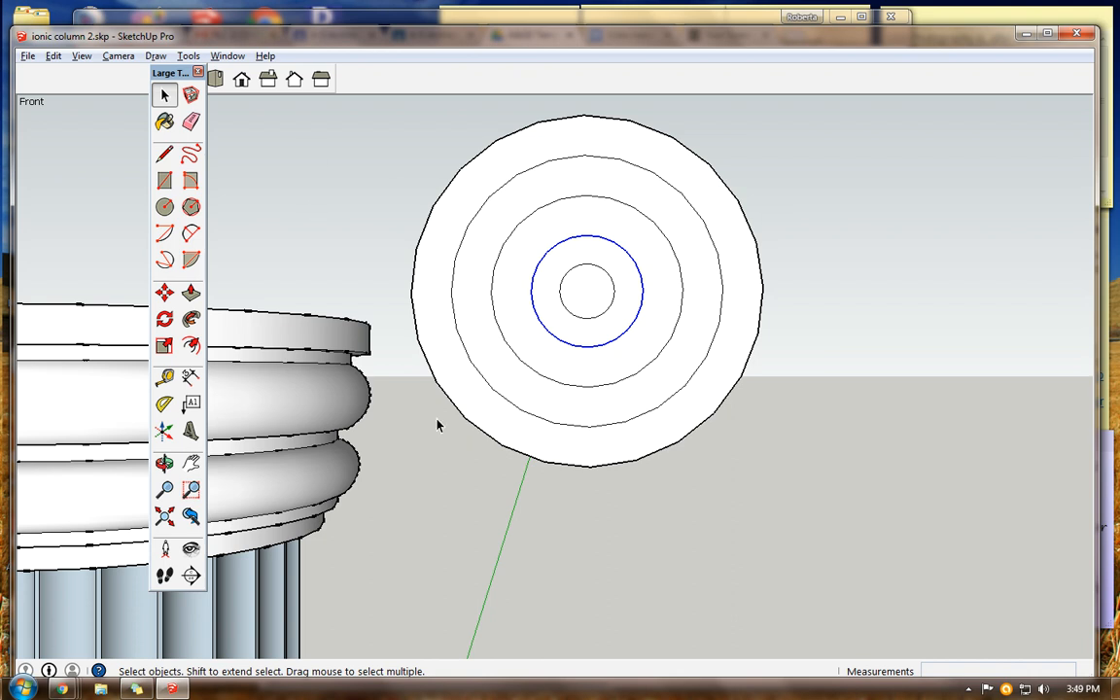
- Push/pull the central circle's face 7" outward toward the front
click(164, 206)
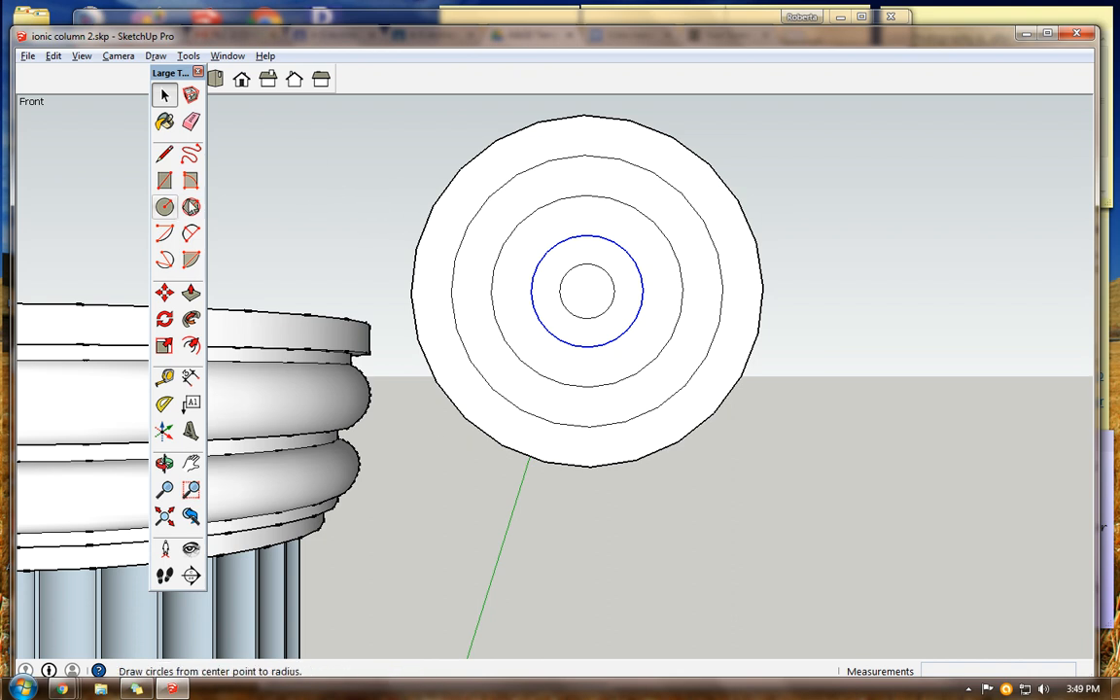
click(191, 295)
click(587, 296)
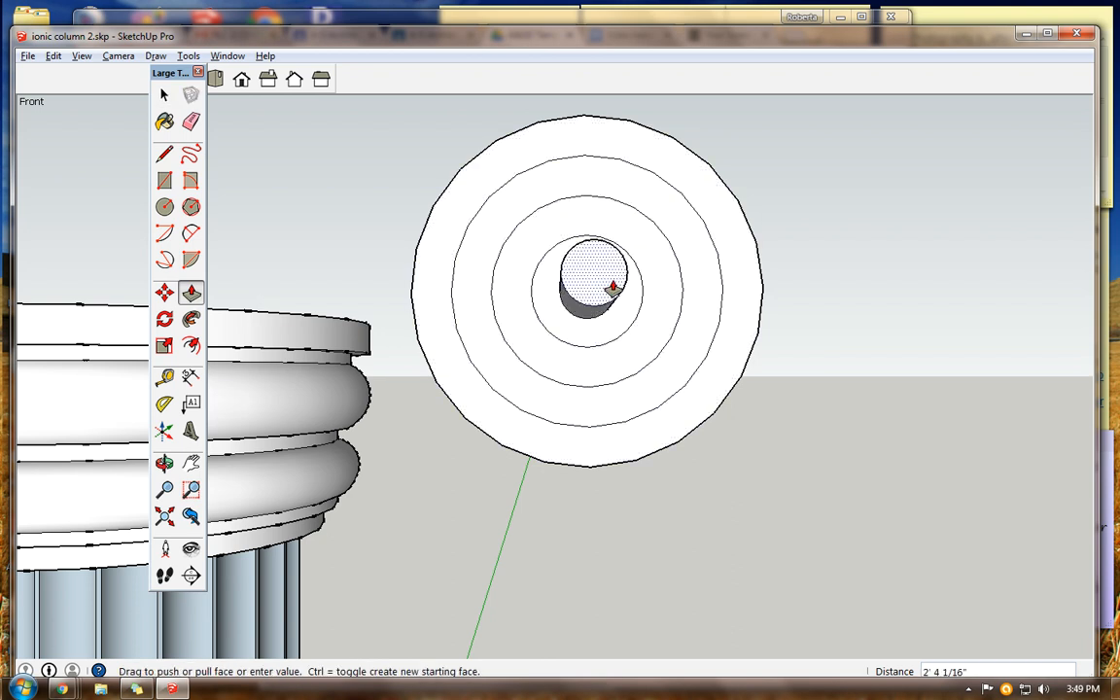
click(616, 287)
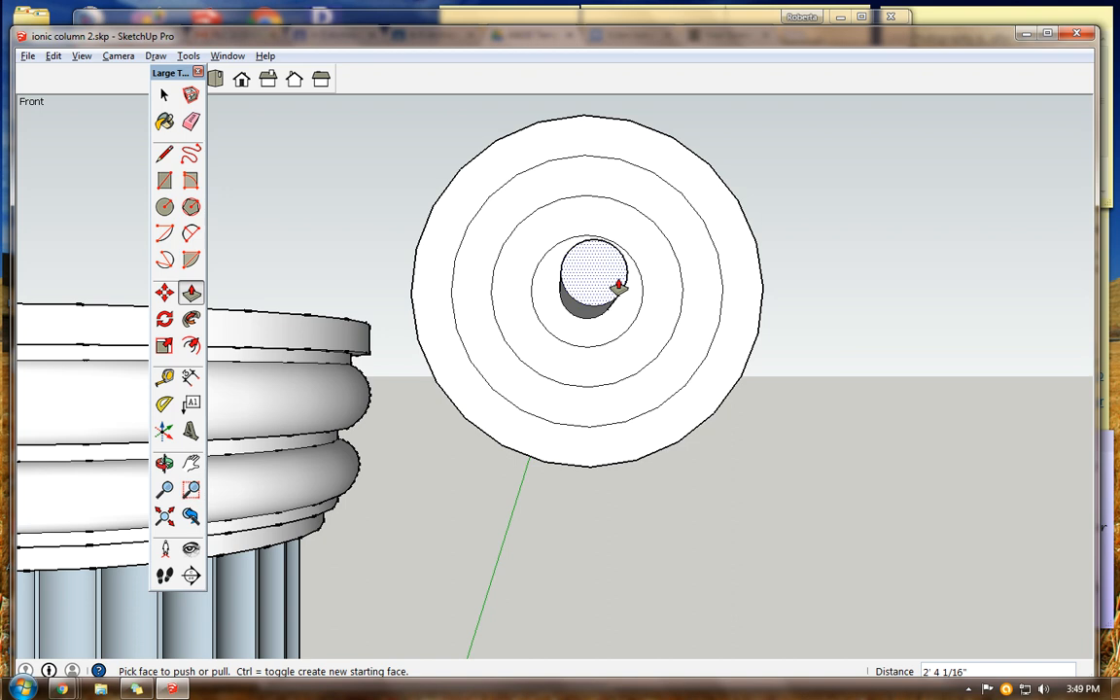
text(7)
click(619, 286)
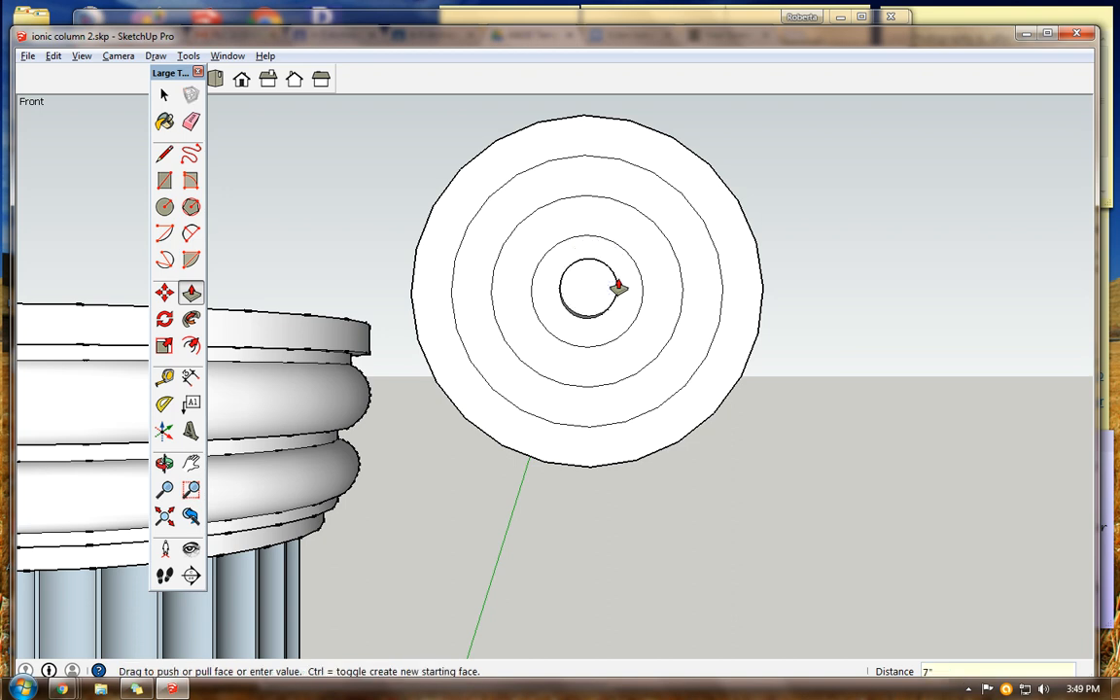
- Push/pull the ring directly around the central disc 5" outward toward the front
click(547, 308)
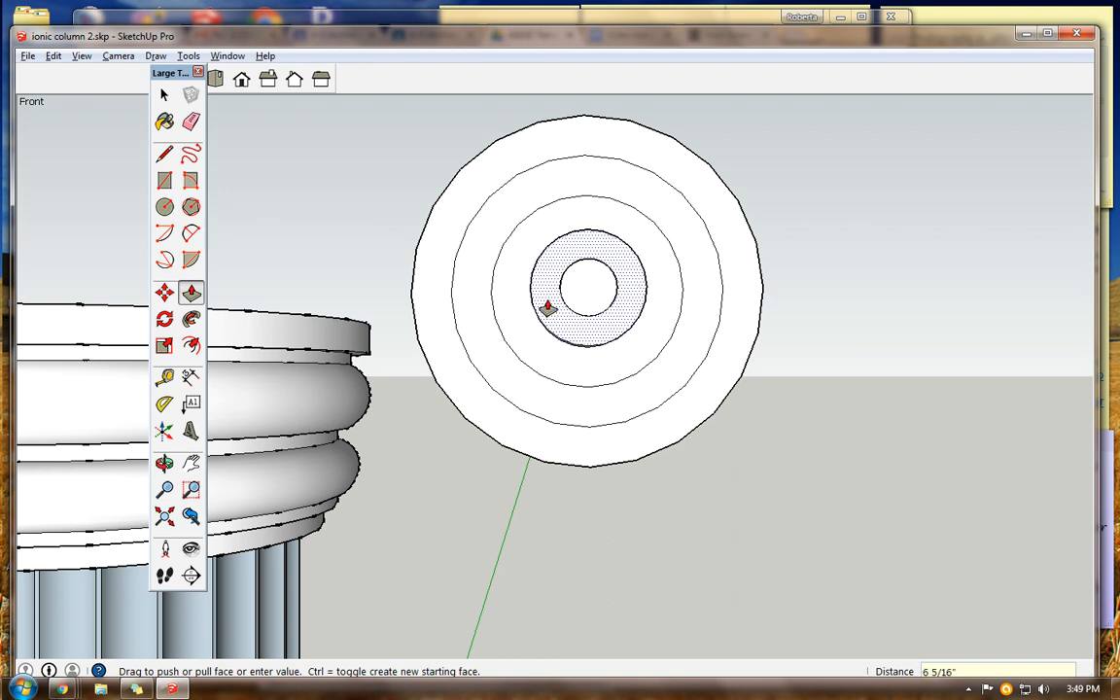
click(550, 306)
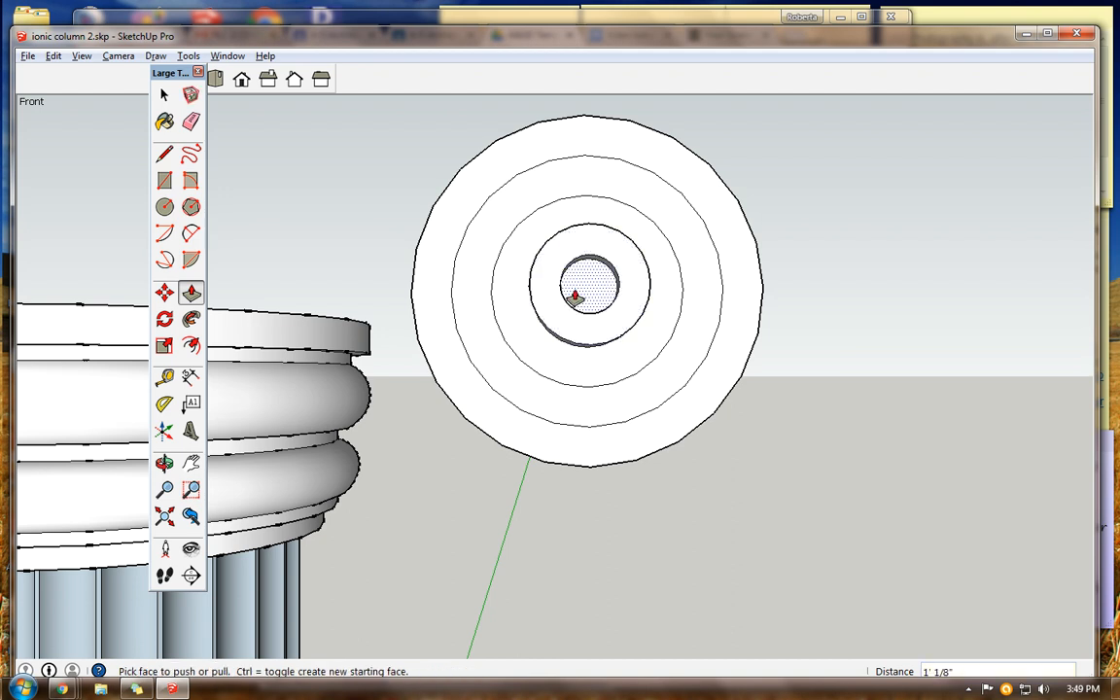
click(575, 296)
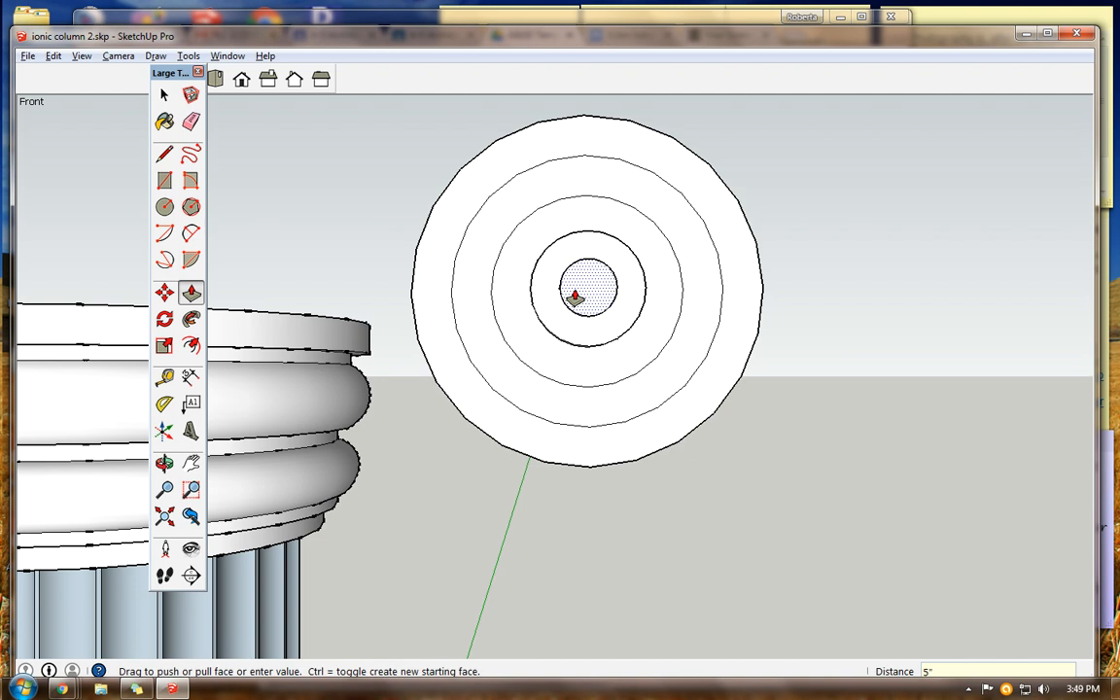
click(574, 297)
- Pull the second ring from the center 7" forward and the third ring 5" forward
click(519, 324)
click(528, 310)
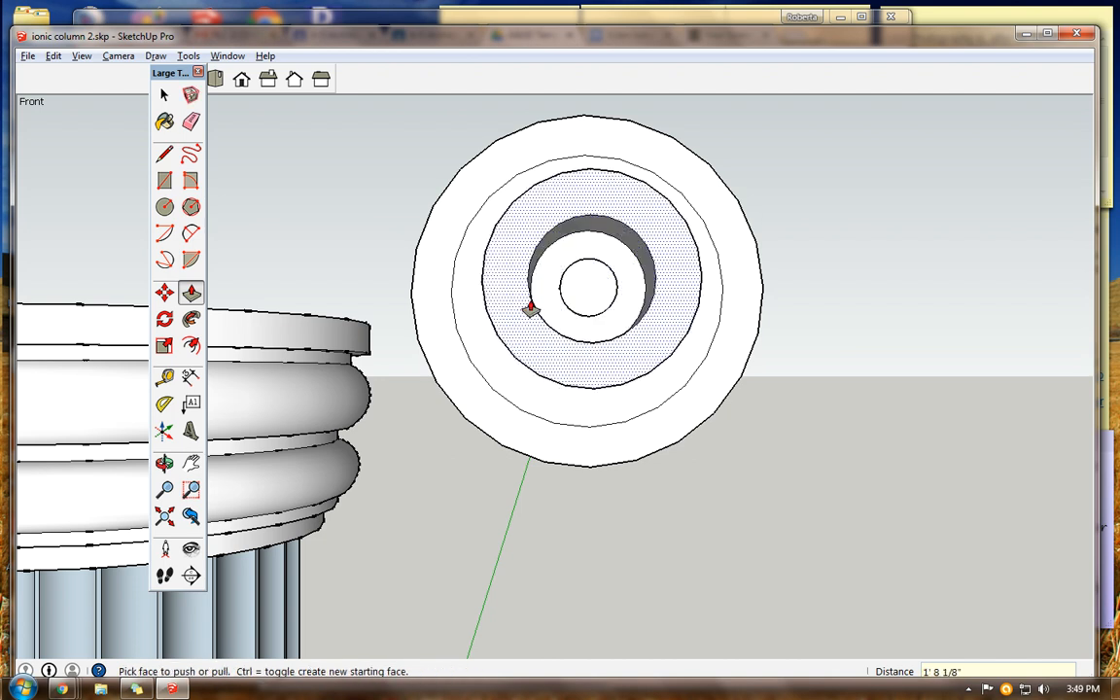
click(538, 310)
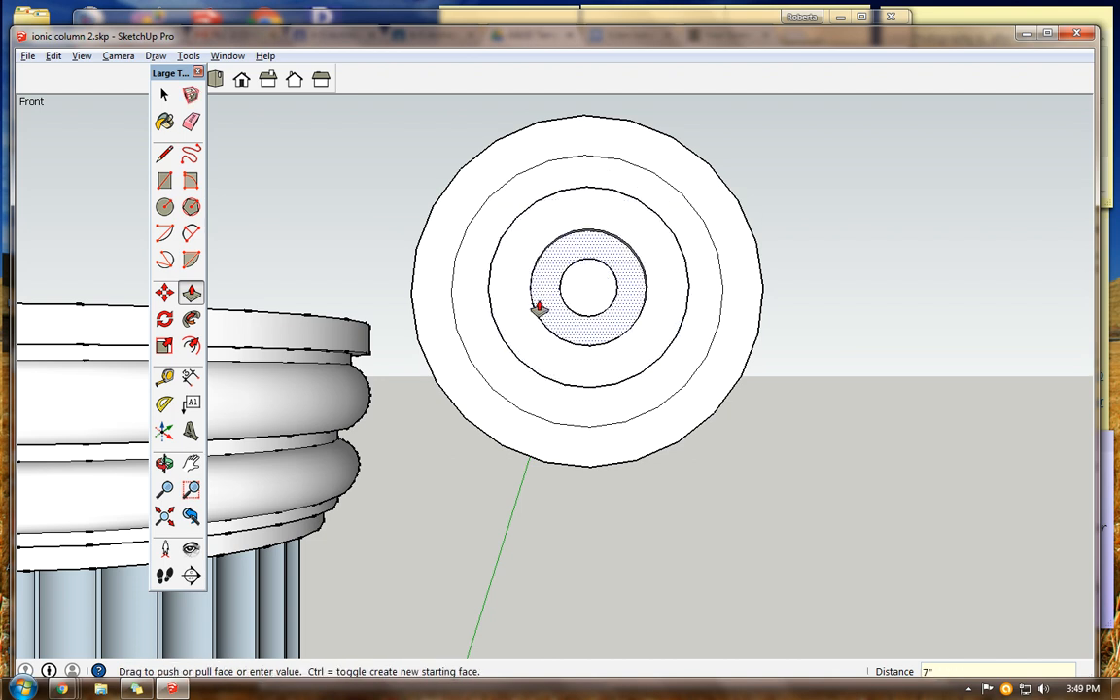
click(502, 350)
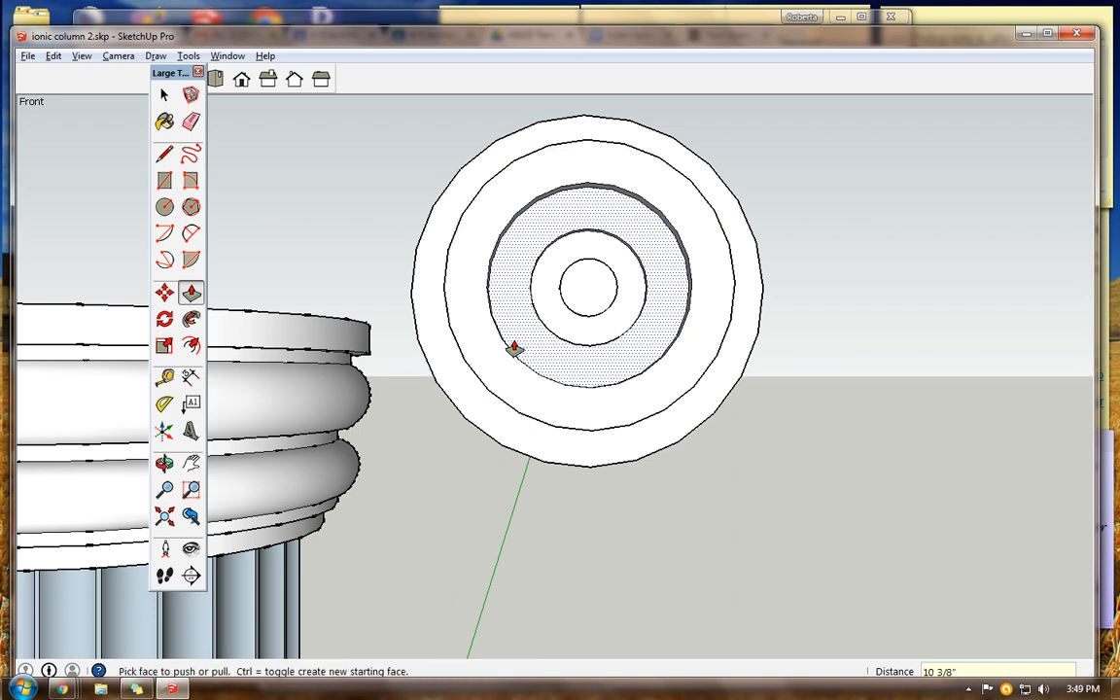
click(515, 349)
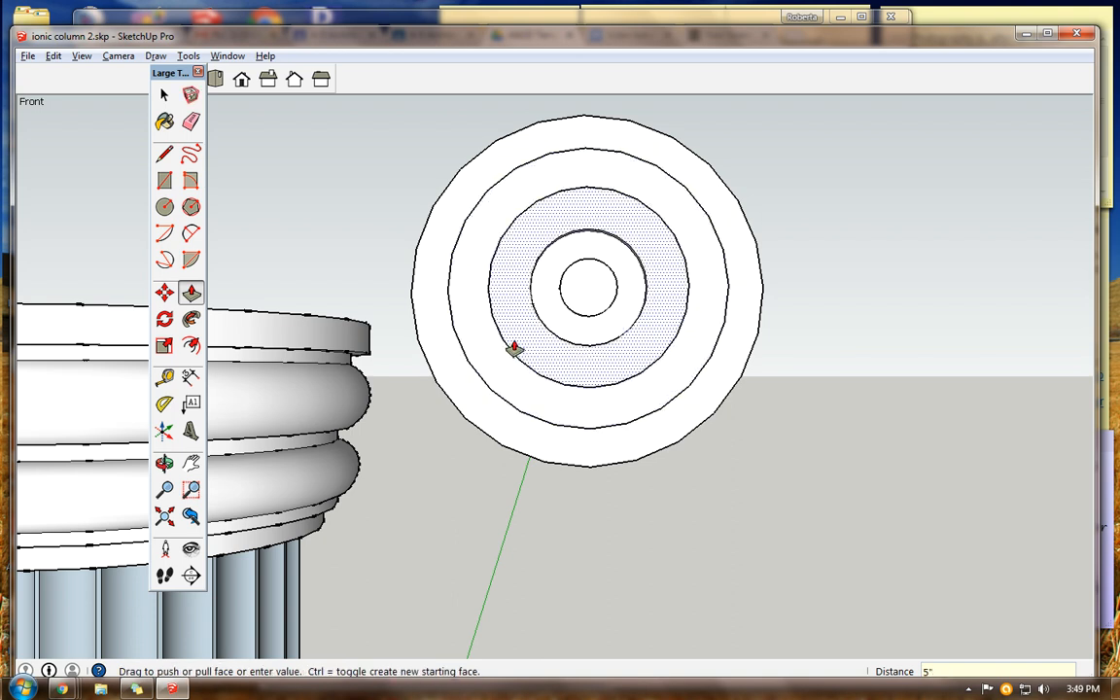
click(515, 348)
- Pull the outermost ring 5" forward, level with the ring just inside it
click(446, 375)
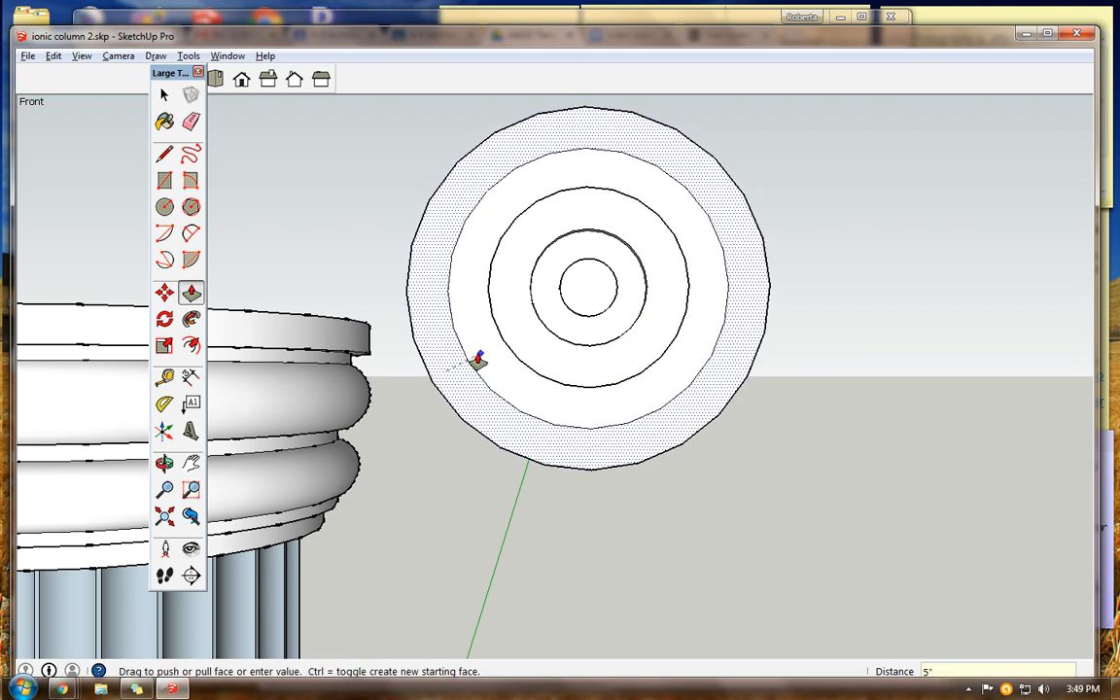
click(477, 361)
click(519, 363)
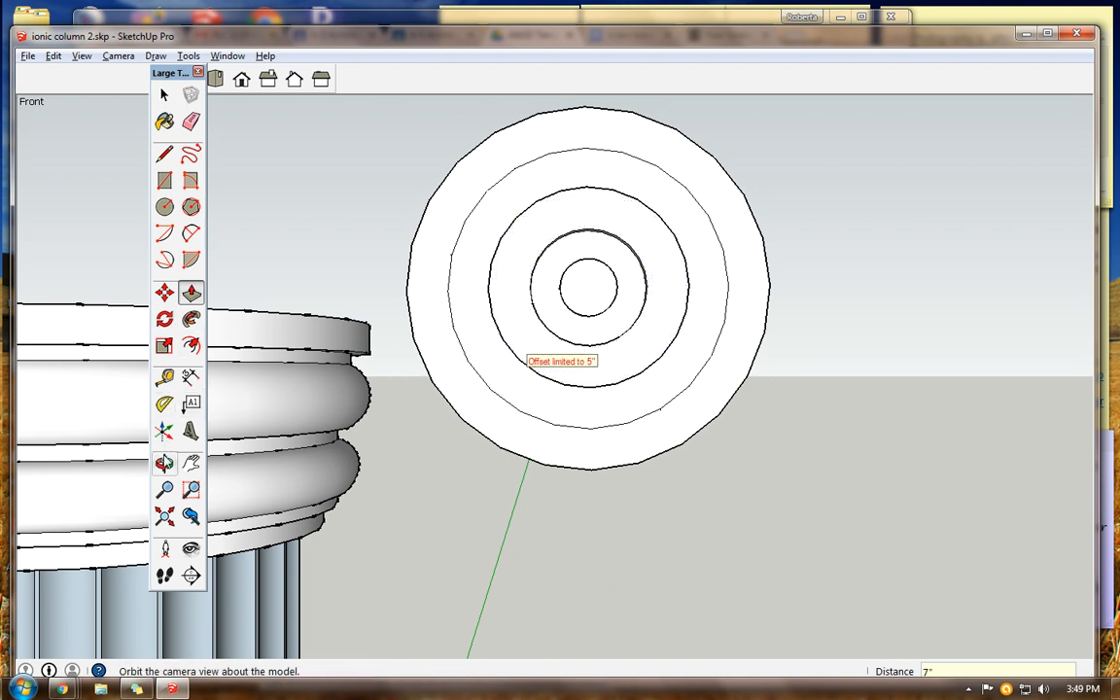
- Push/pull the outermost ring's front face a further 2" forward
click(164, 465)
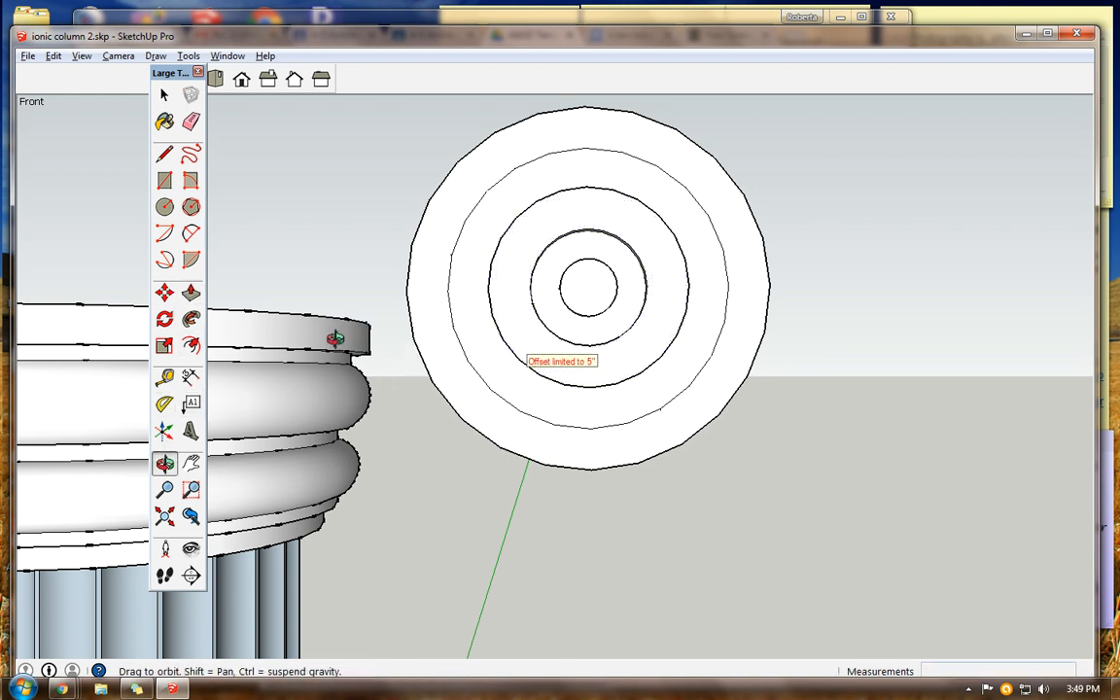
click(164, 98)
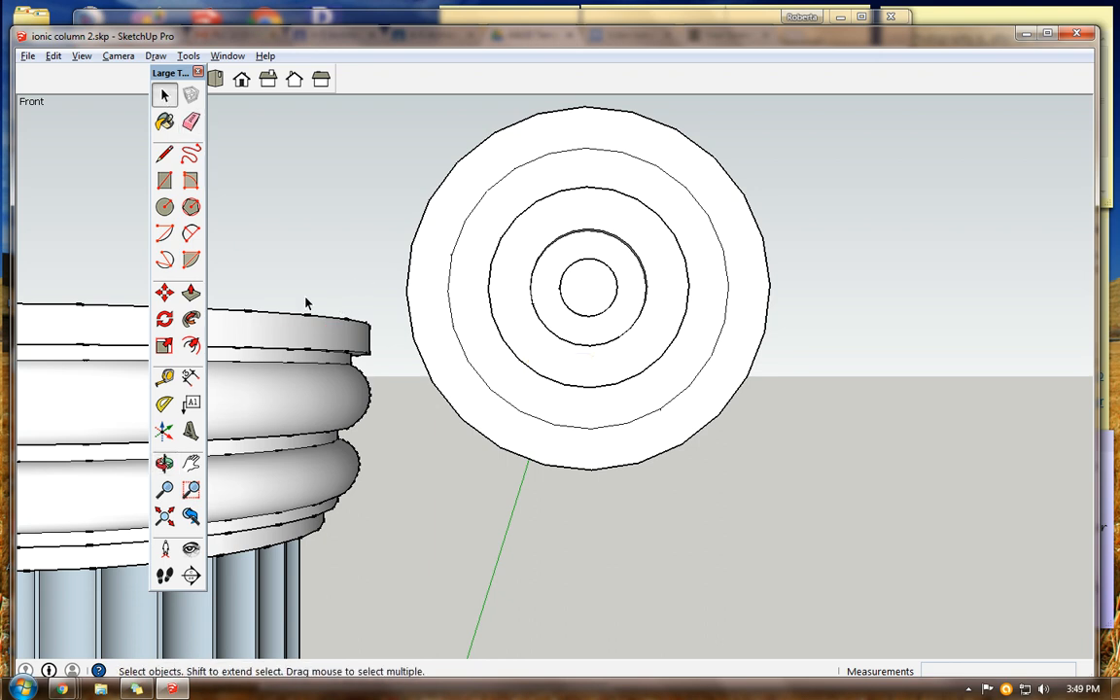
click(423, 256)
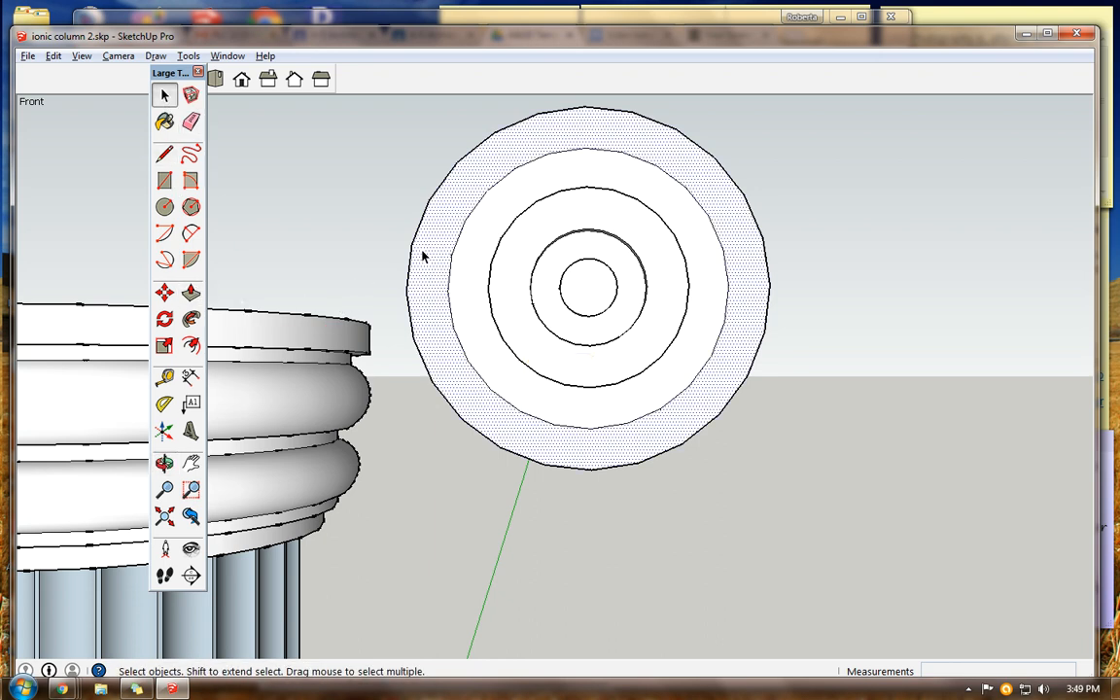
click(190, 293)
mouse_move(434, 309)
mouse_down()
mouse_move(446, 303)
mouse_move(420, 312)
mouse_move(429, 306)
mouse_up()
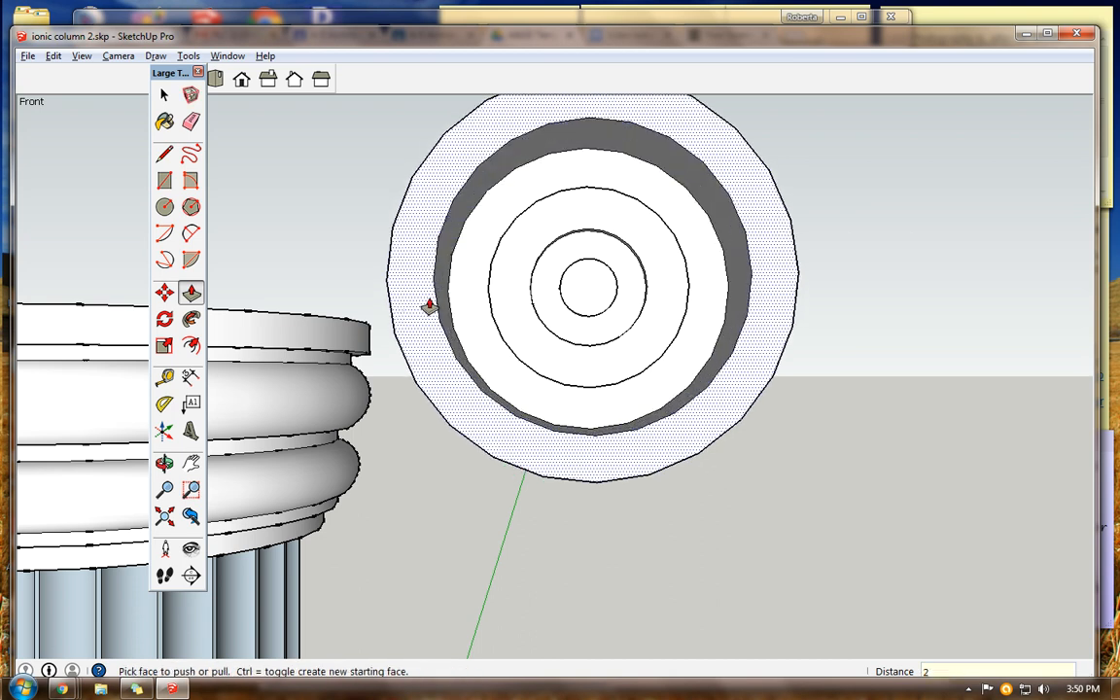
click(429, 306)
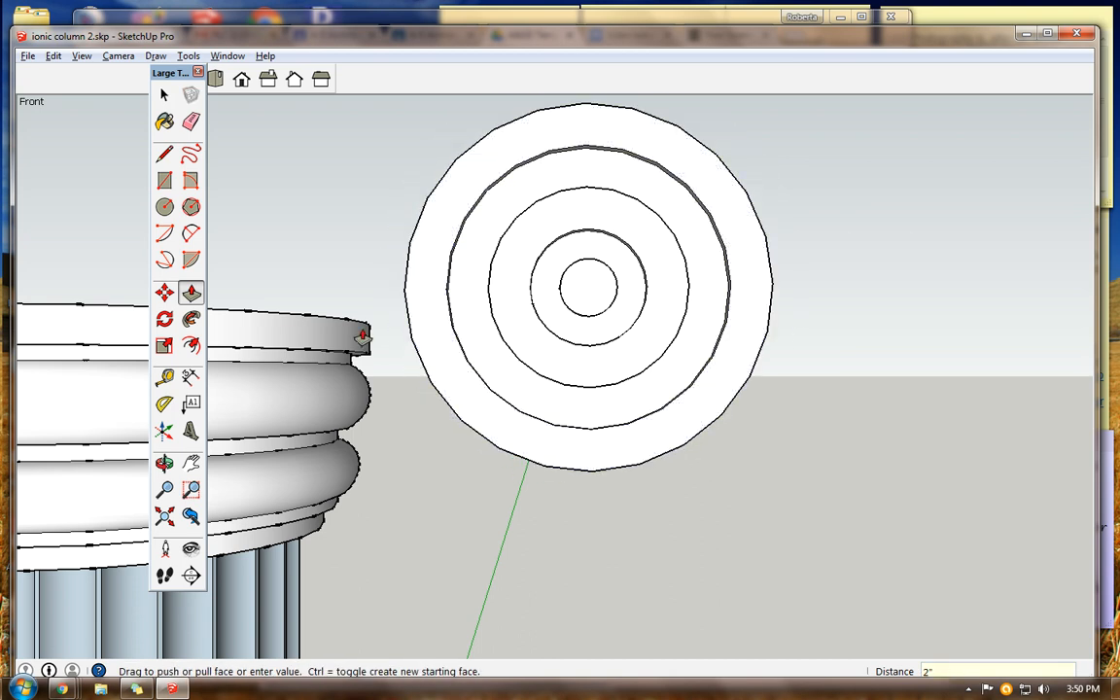
- On the back of the scroll, pull the ring just inside the outer rim out by 3"
click(164, 462)
drag(412, 328, 368, 188)
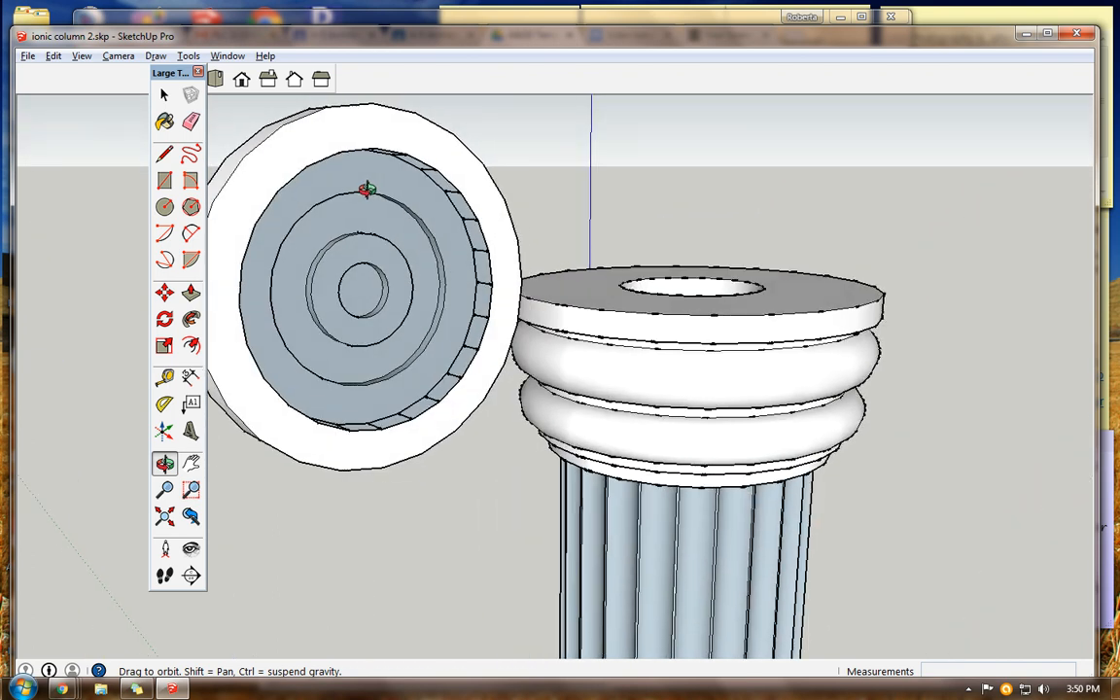
key(space)
click(354, 176)
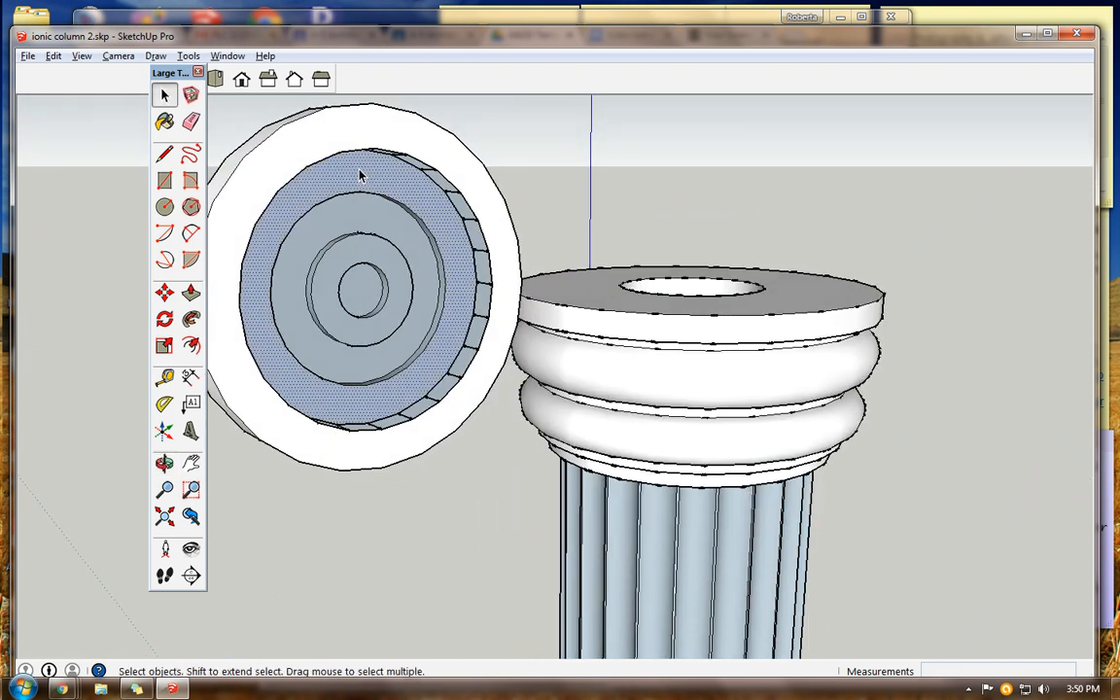
click(191, 292)
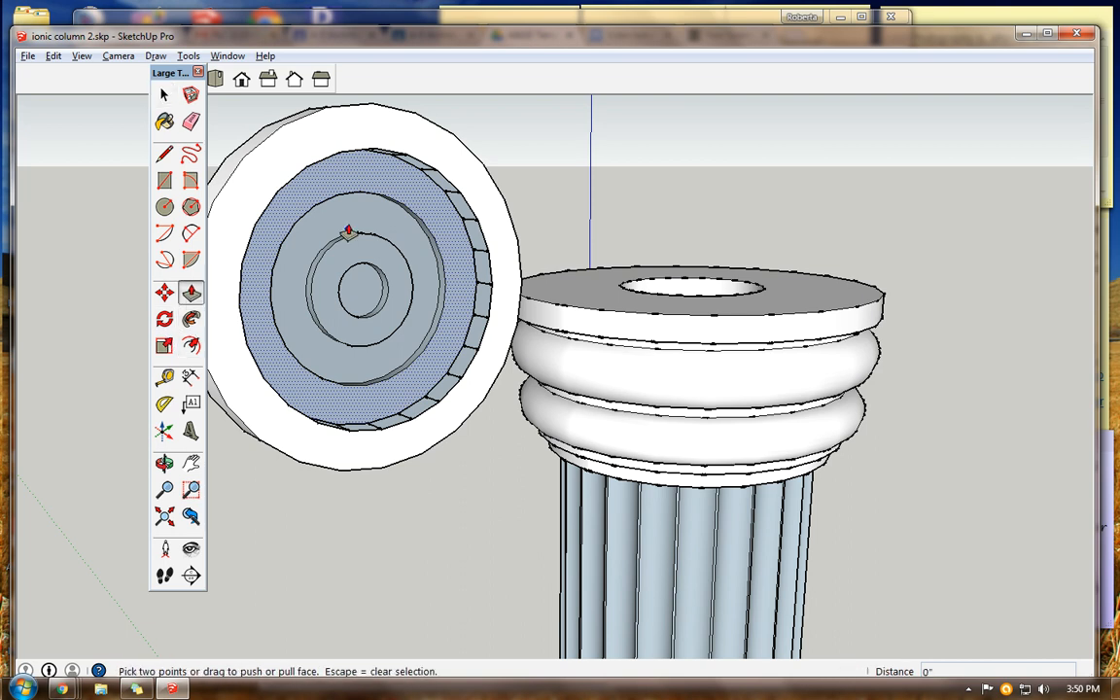
click(387, 183)
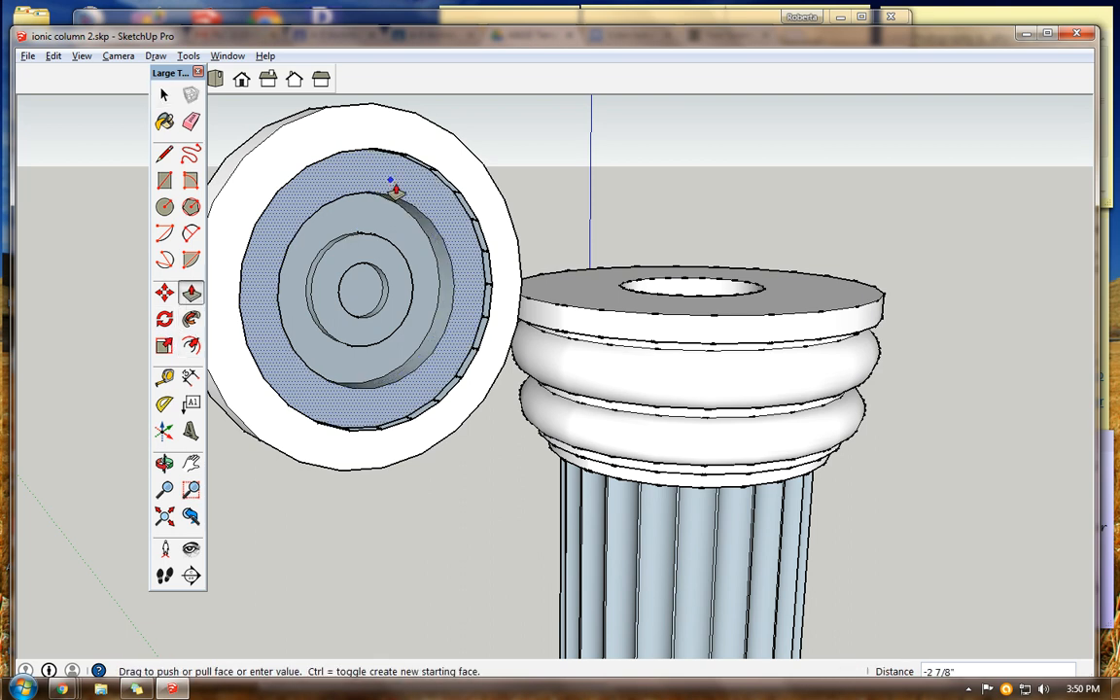
click(395, 189)
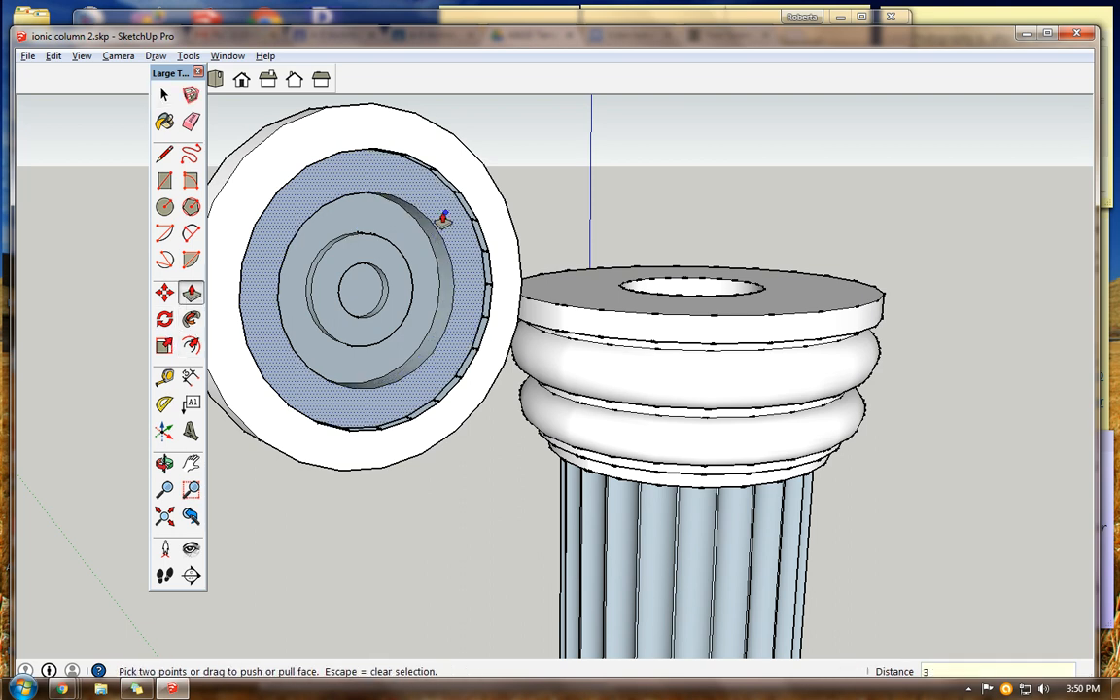
click(442, 220)
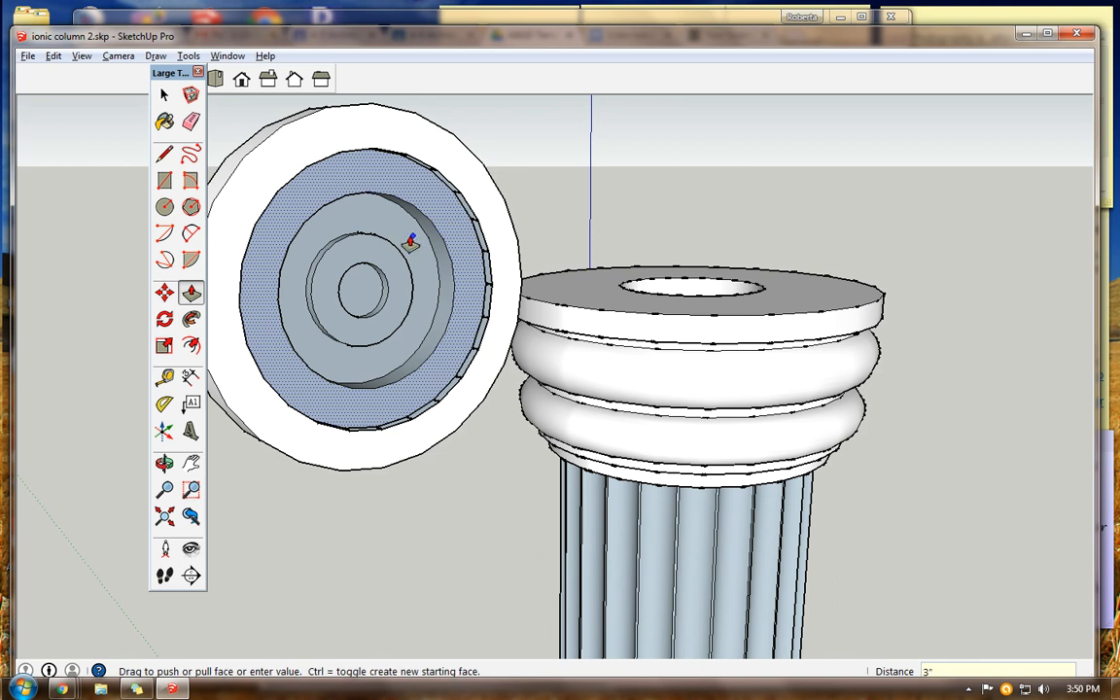
- Pull the back face of the second ring from the center out by 3"
click(164, 94)
click(394, 227)
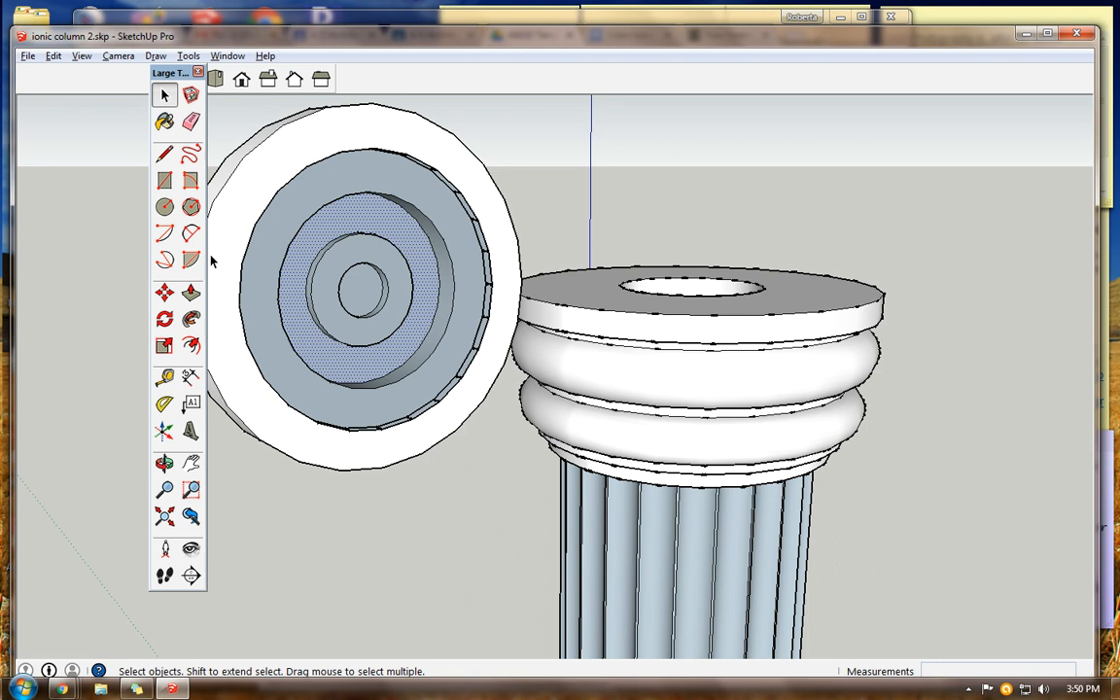
click(190, 292)
click(407, 250)
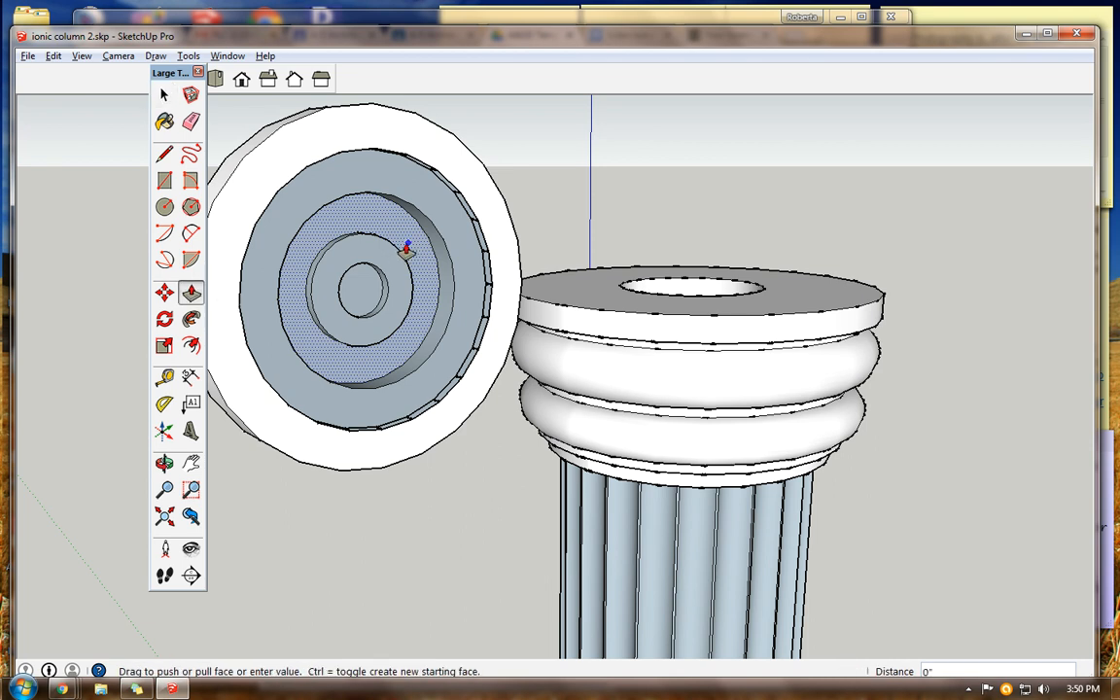
click(412, 253)
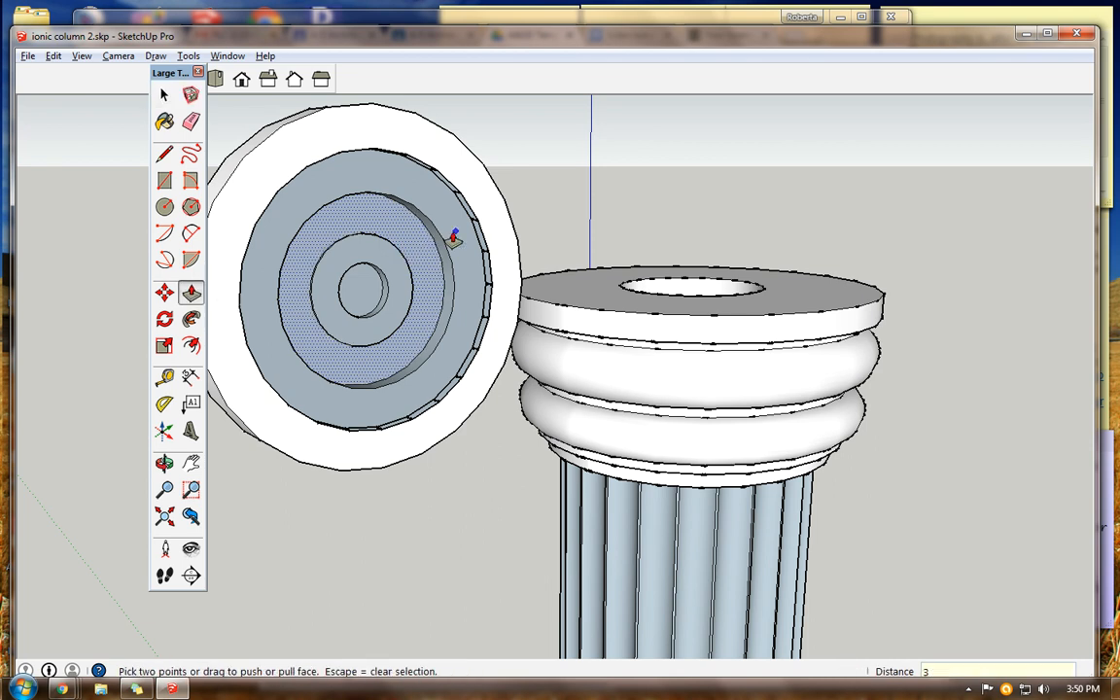
click(453, 238)
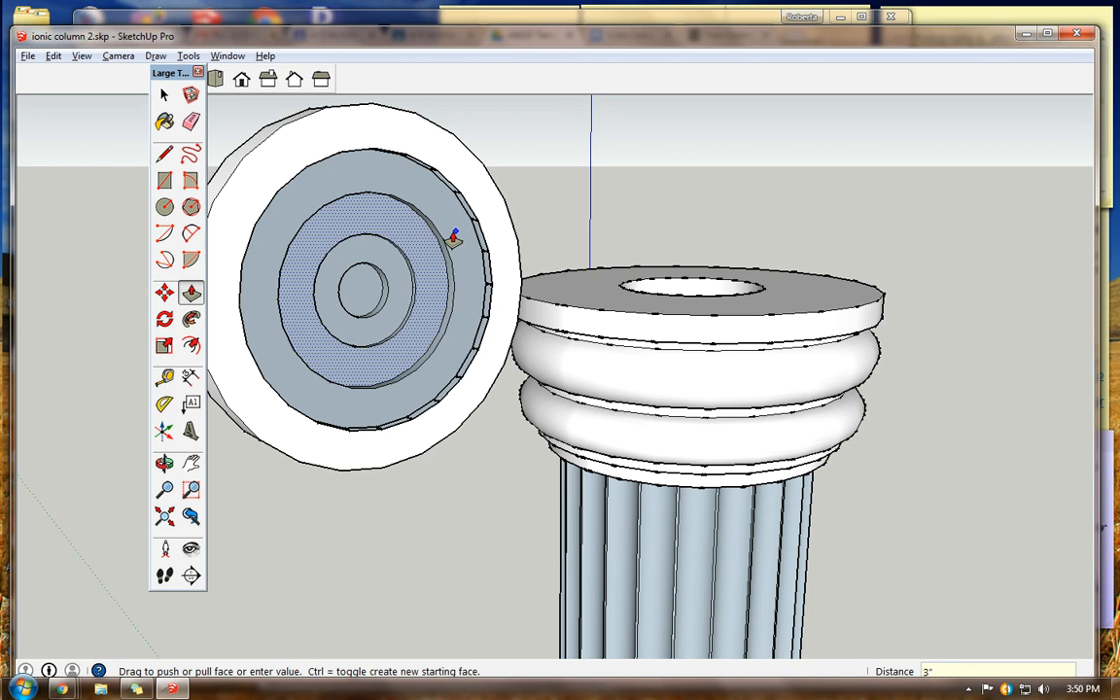
- On the back of the scroll, pull the ring around the central disc out by 3"
click(163, 94)
click(389, 275)
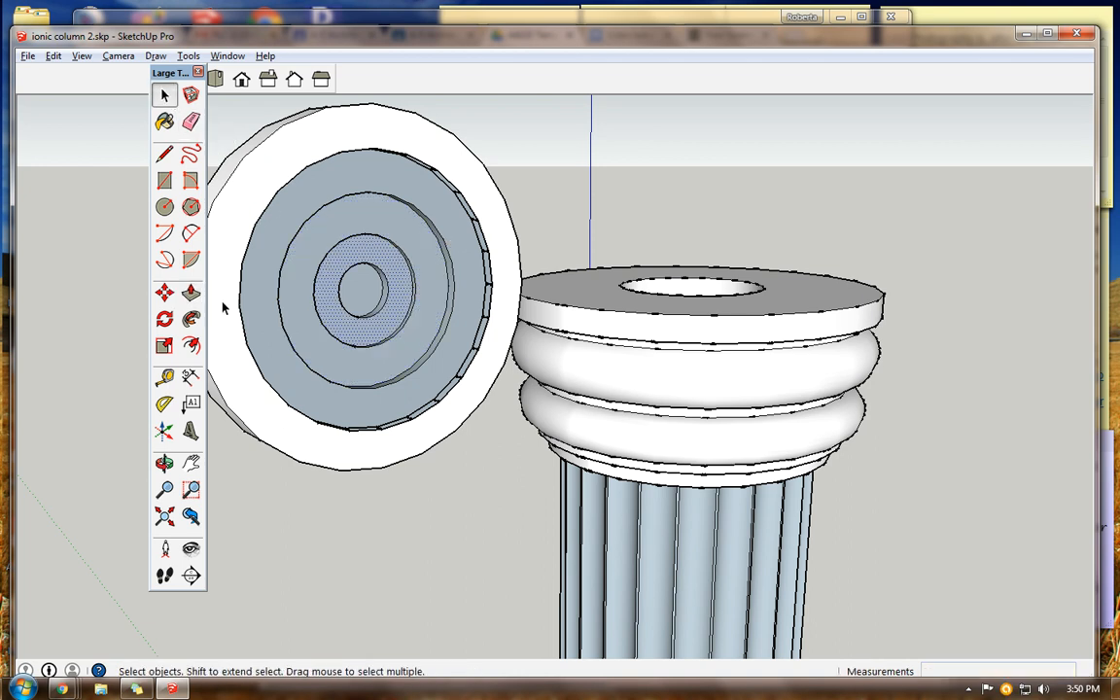
click(191, 292)
click(382, 282)
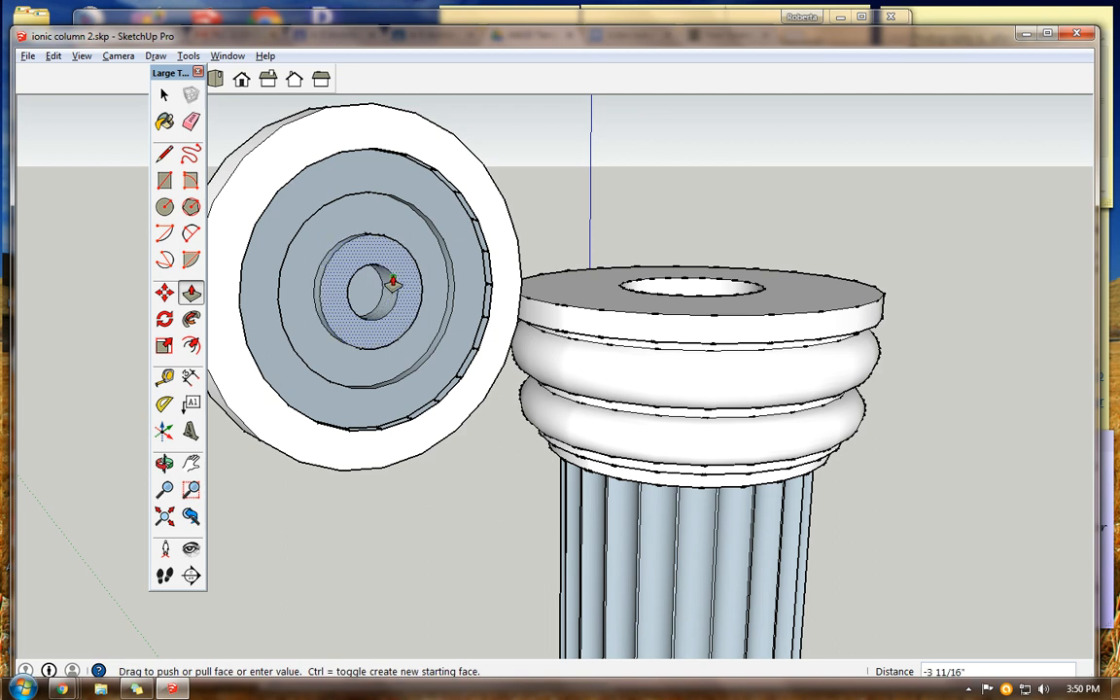
click(390, 284)
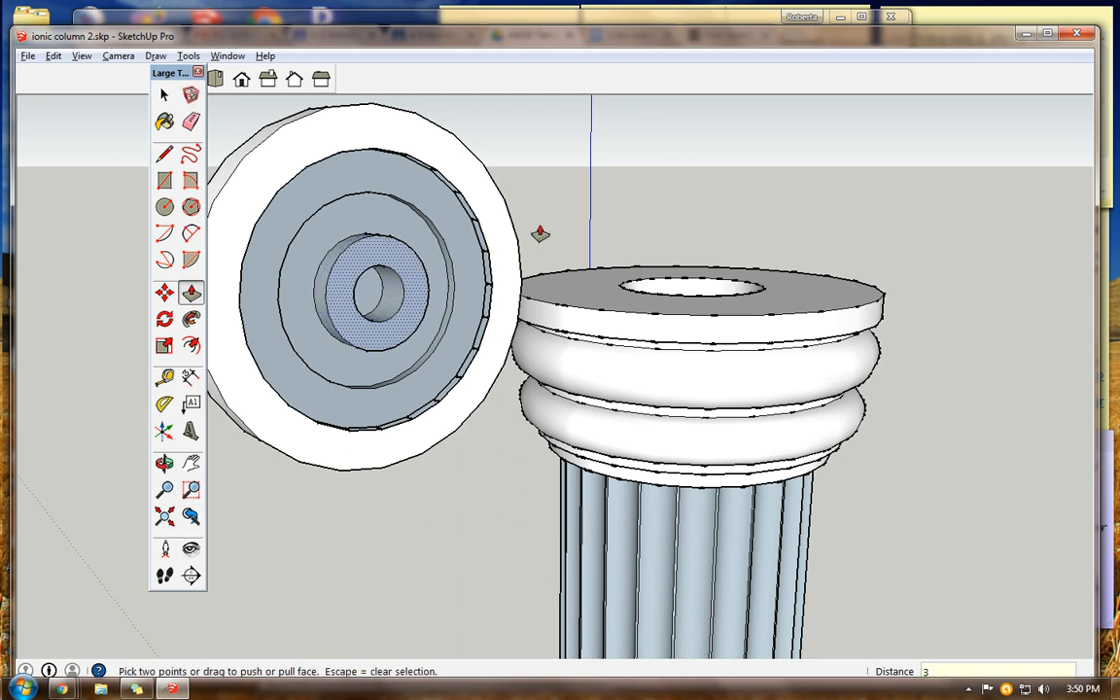
text(3)
key(Return)
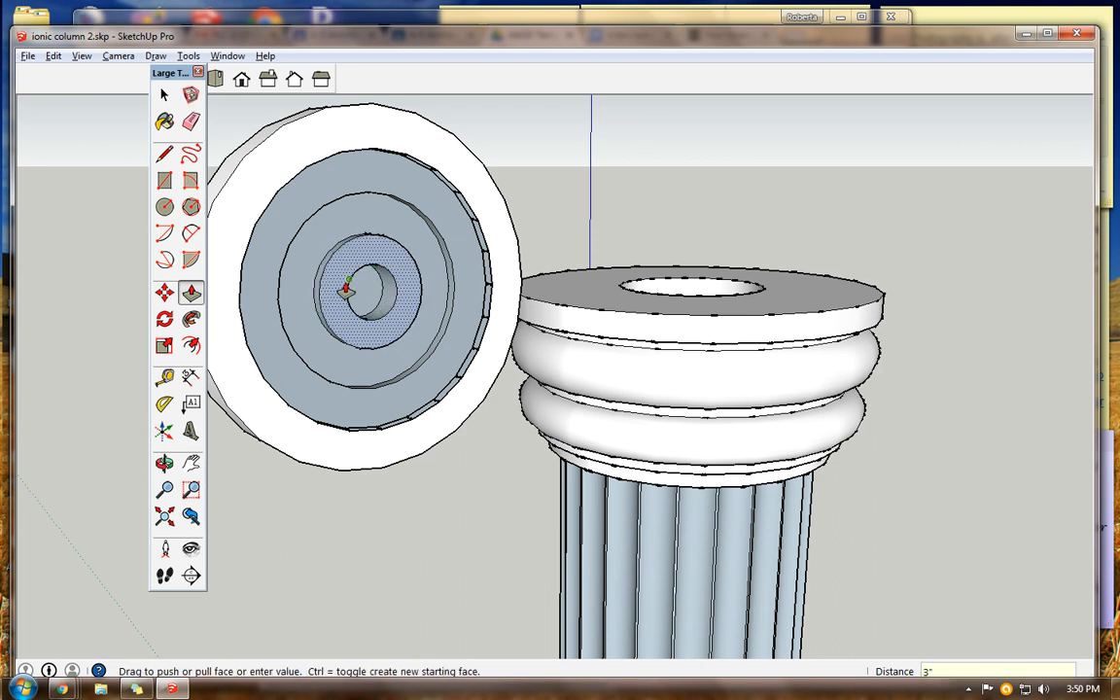
- Pull the back face of the scroll's central disc out by 7"
click(165, 96)
click(361, 290)
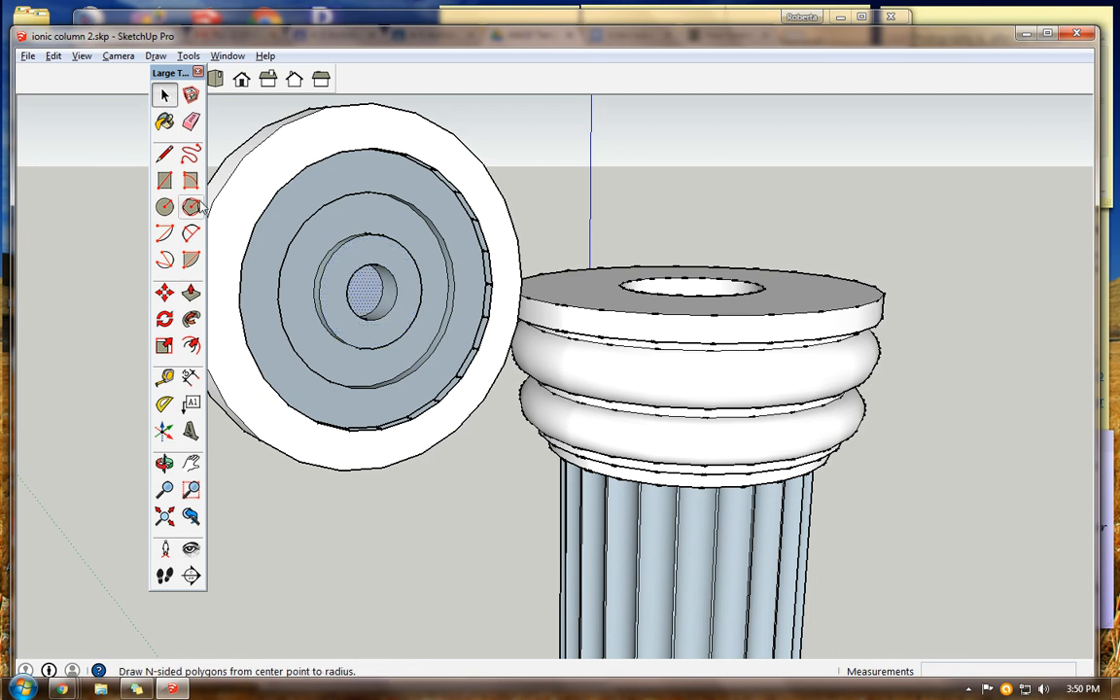
click(191, 292)
drag(368, 299, 387, 306)
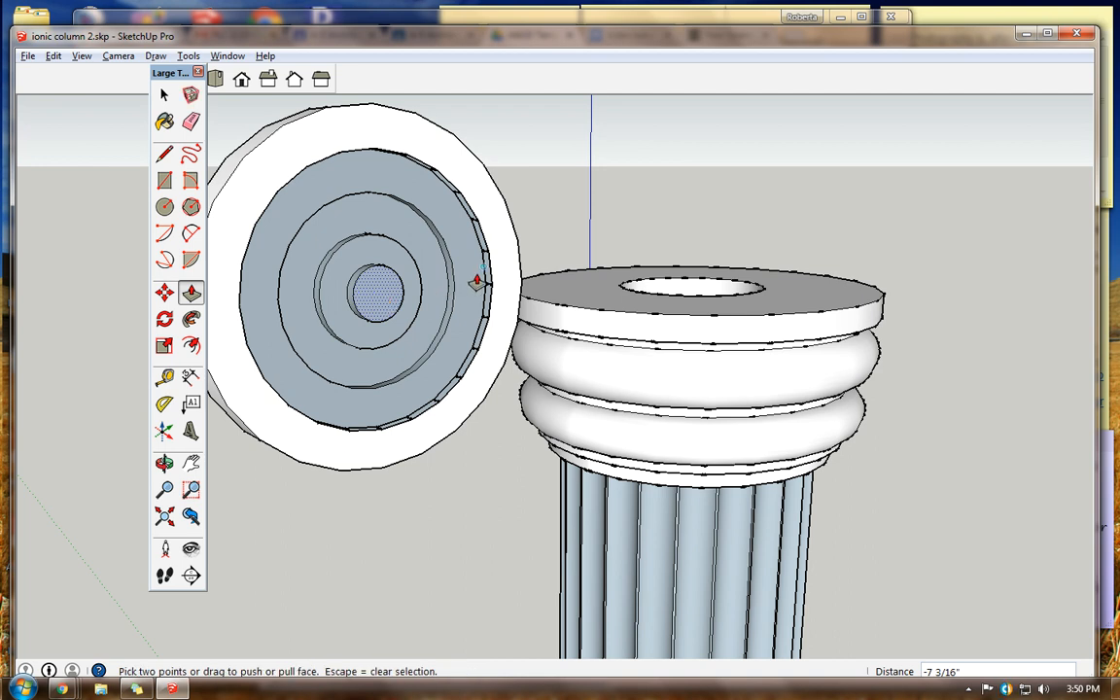
click(477, 282)
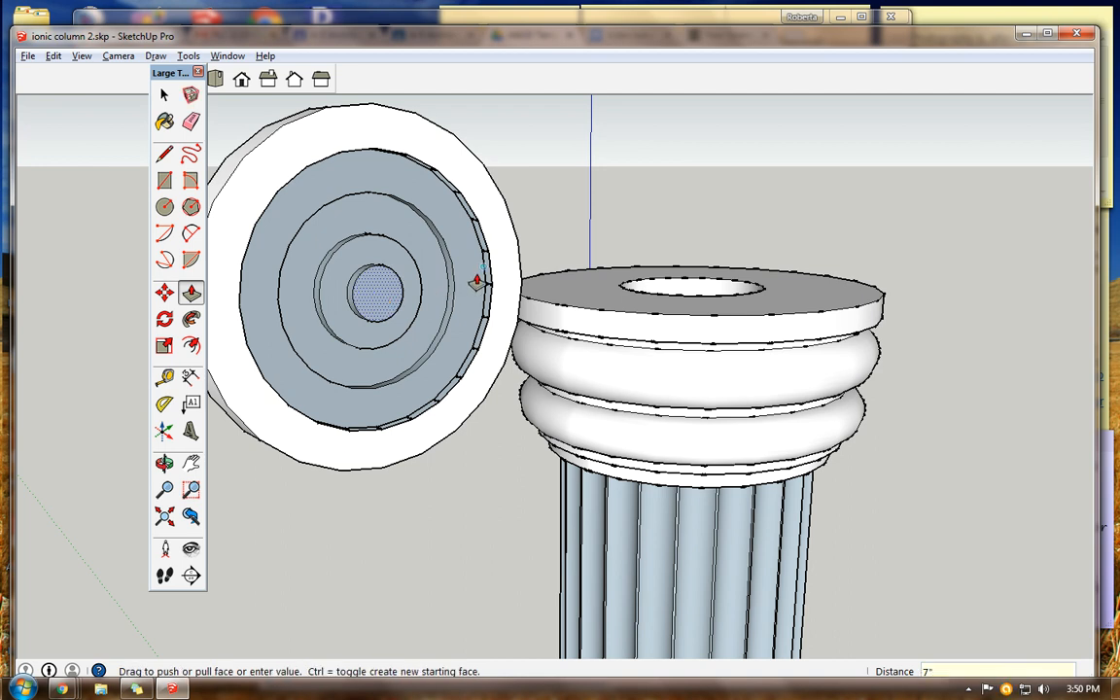
- From the top view, turn the whole scroll into a component named "1 volute"
click(164, 464)
drag(233, 467, 723, 534)
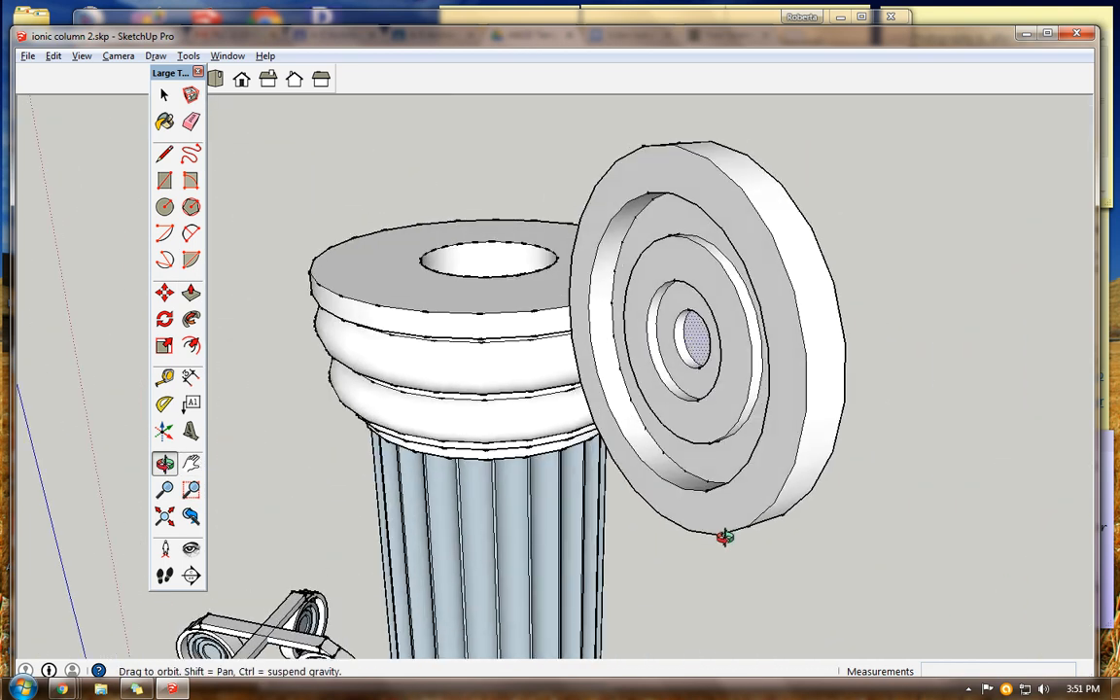
click(215, 82)
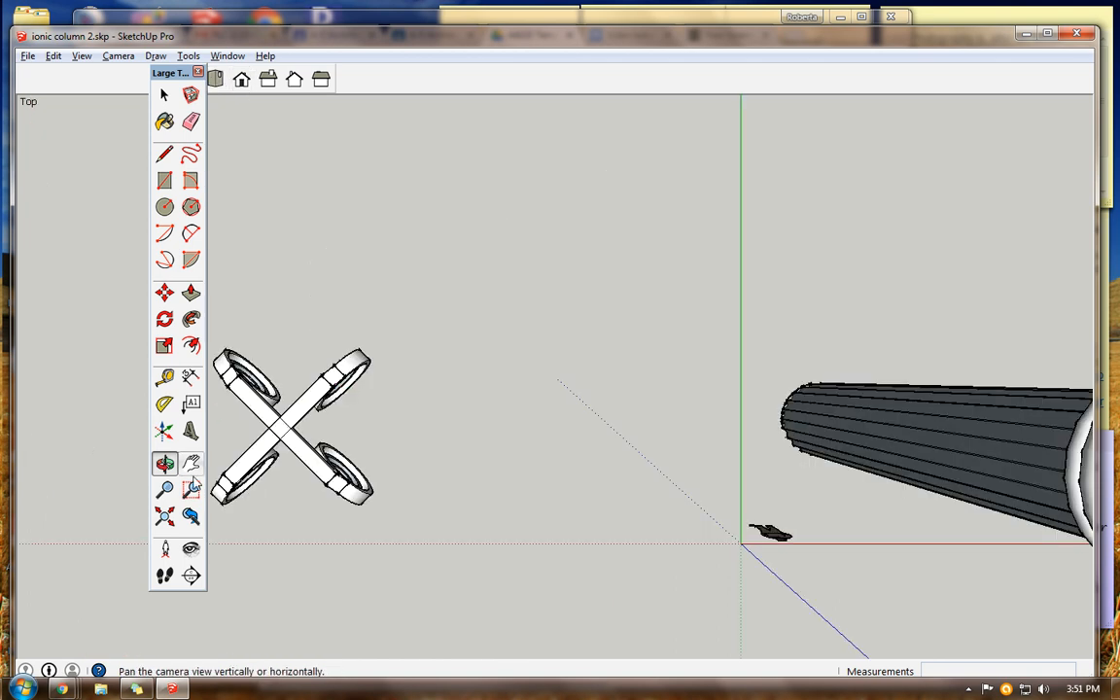
click(190, 466)
drag(722, 375, 368, 344)
drag(579, 325, 600, 301)
key(space)
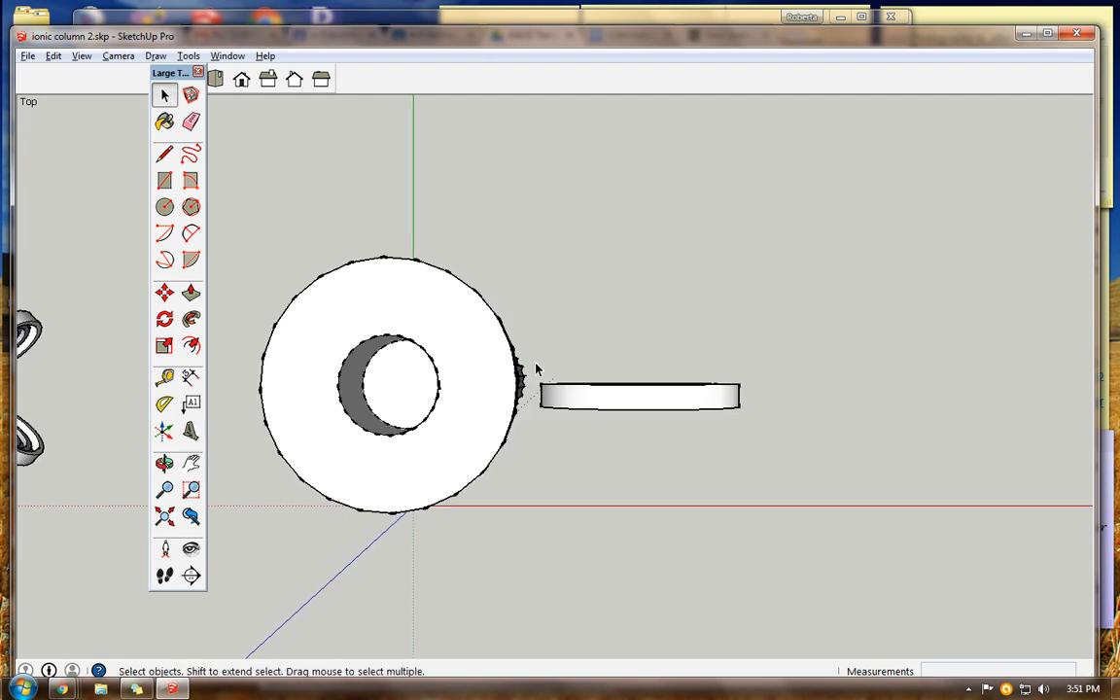
drag(536, 352, 760, 456)
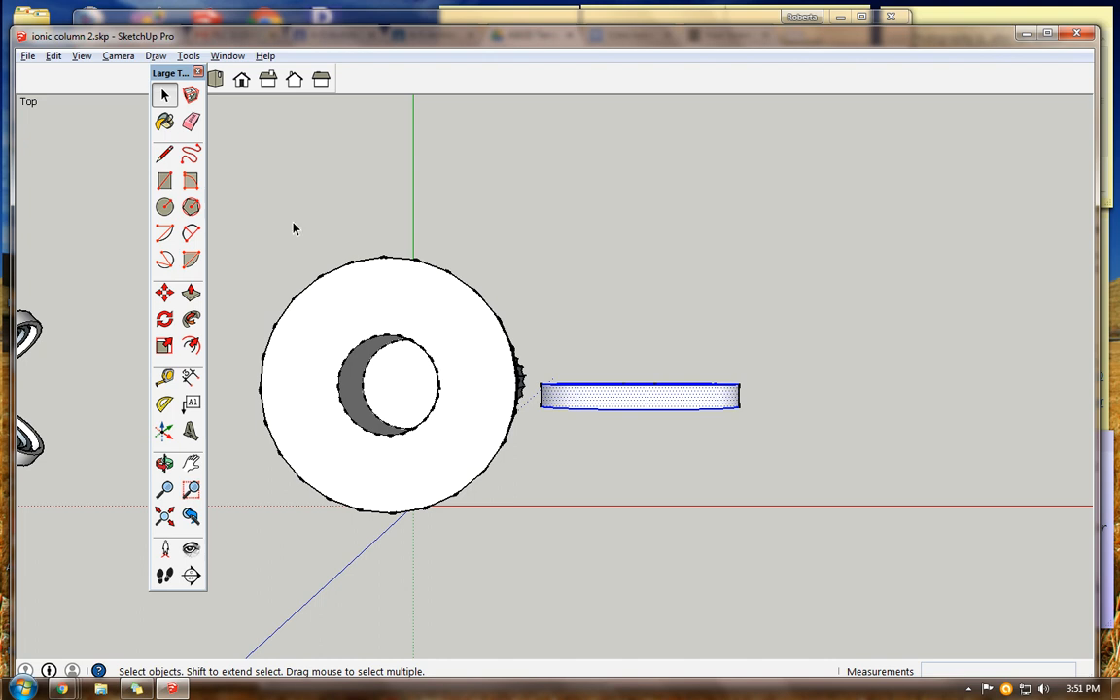
click(191, 94)
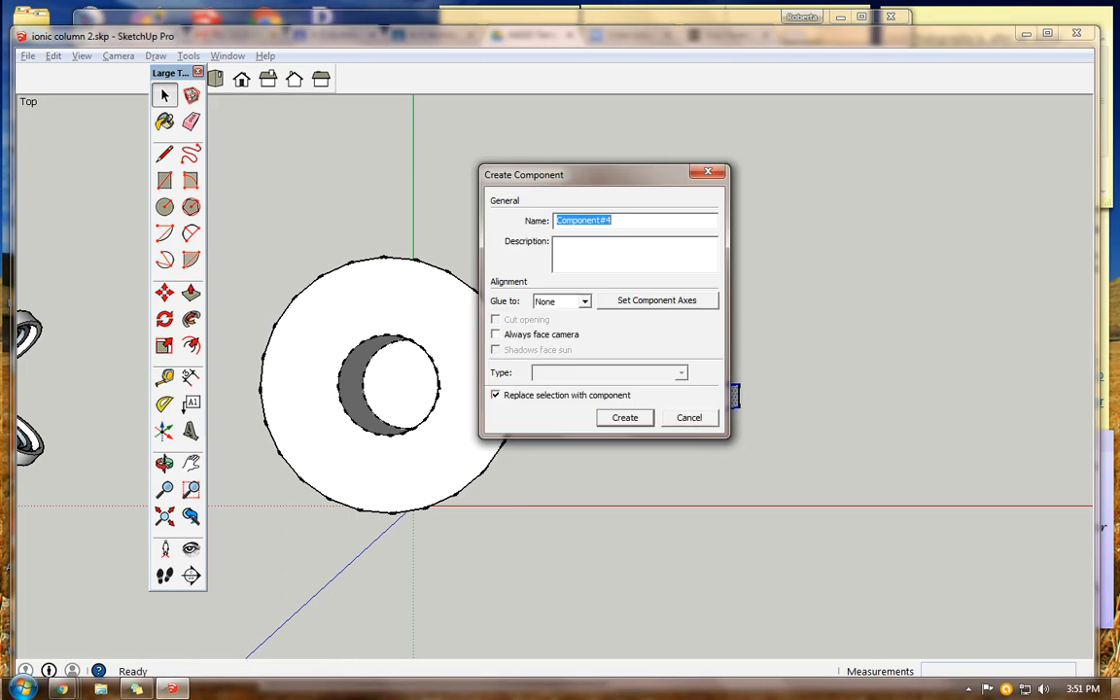
text(1 volute)
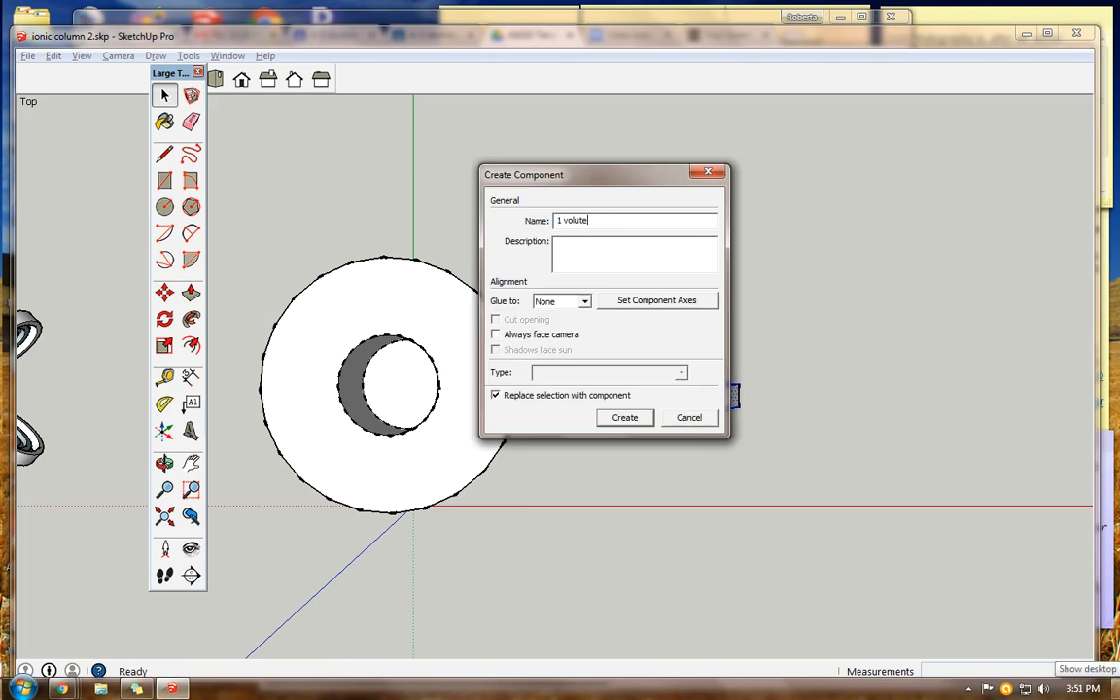
key(Return)
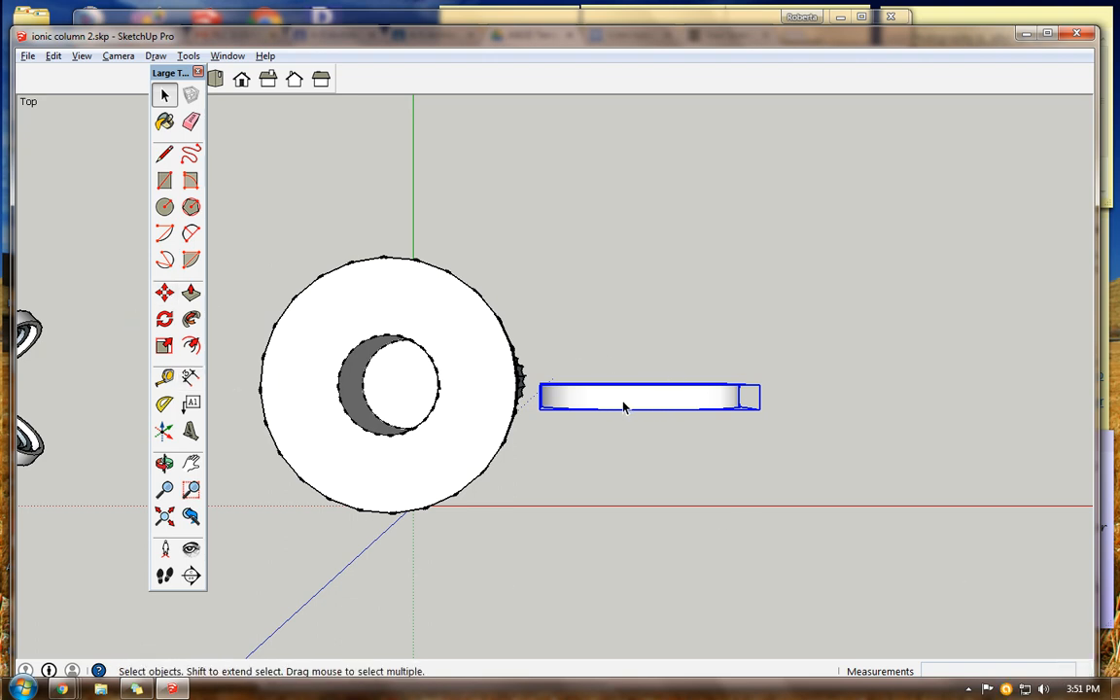
click(259, 245)
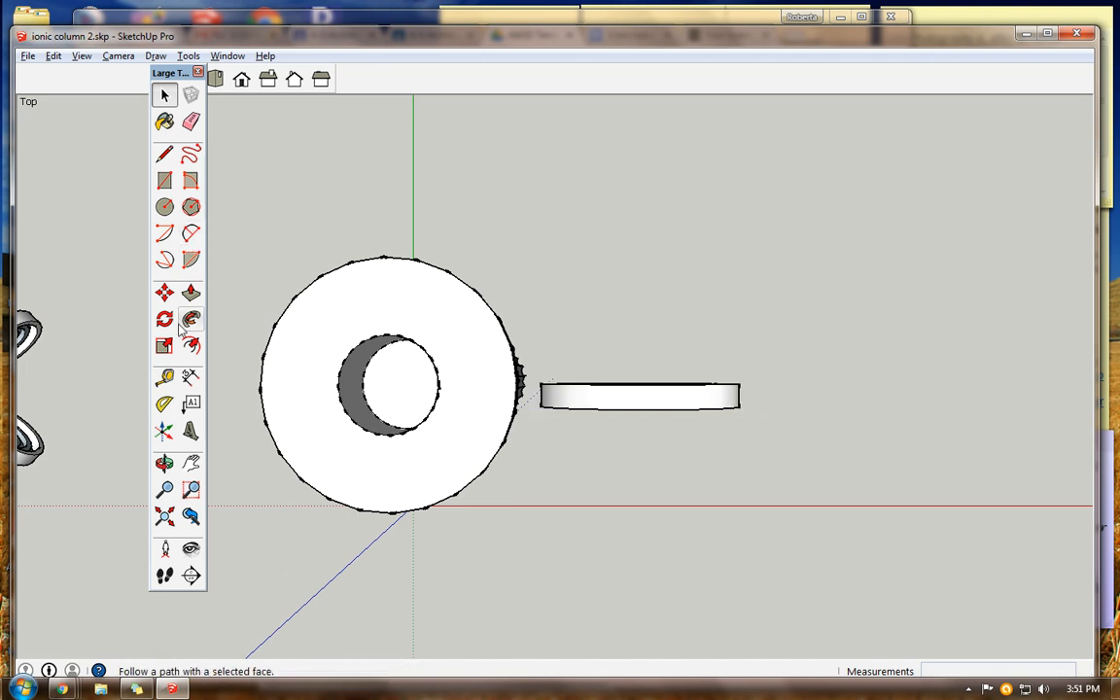
- Measure the capital's diameter across its top face and undo the guide line this adds
click(164, 377)
click(260, 372)
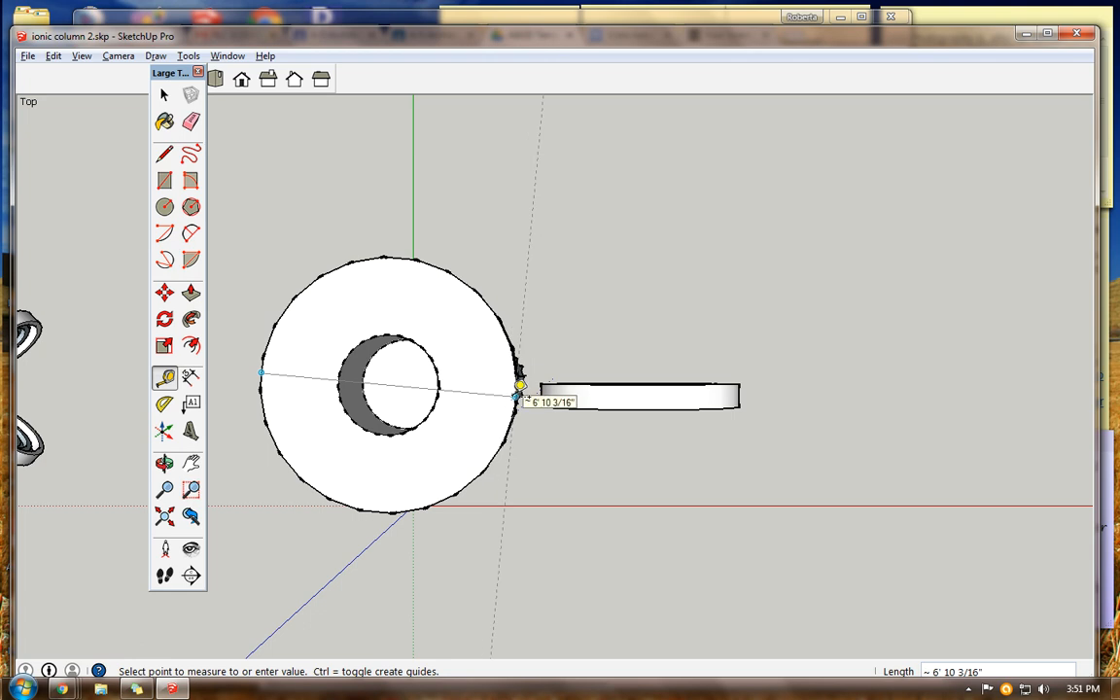
click(520, 386)
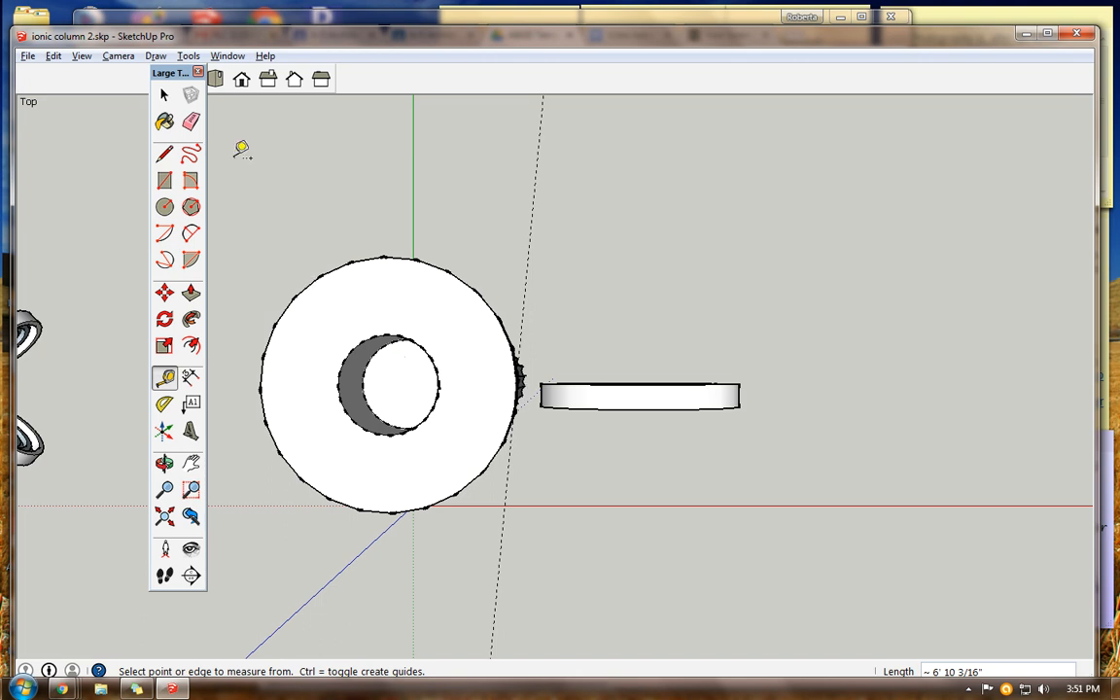
click(28, 55)
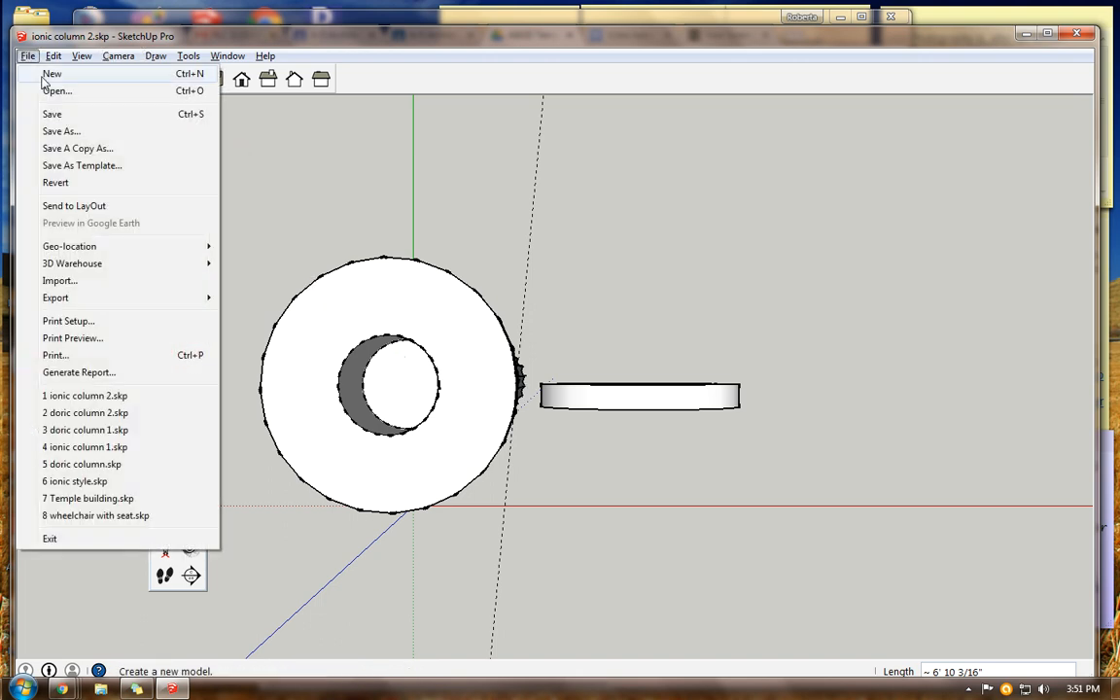
click(61, 75)
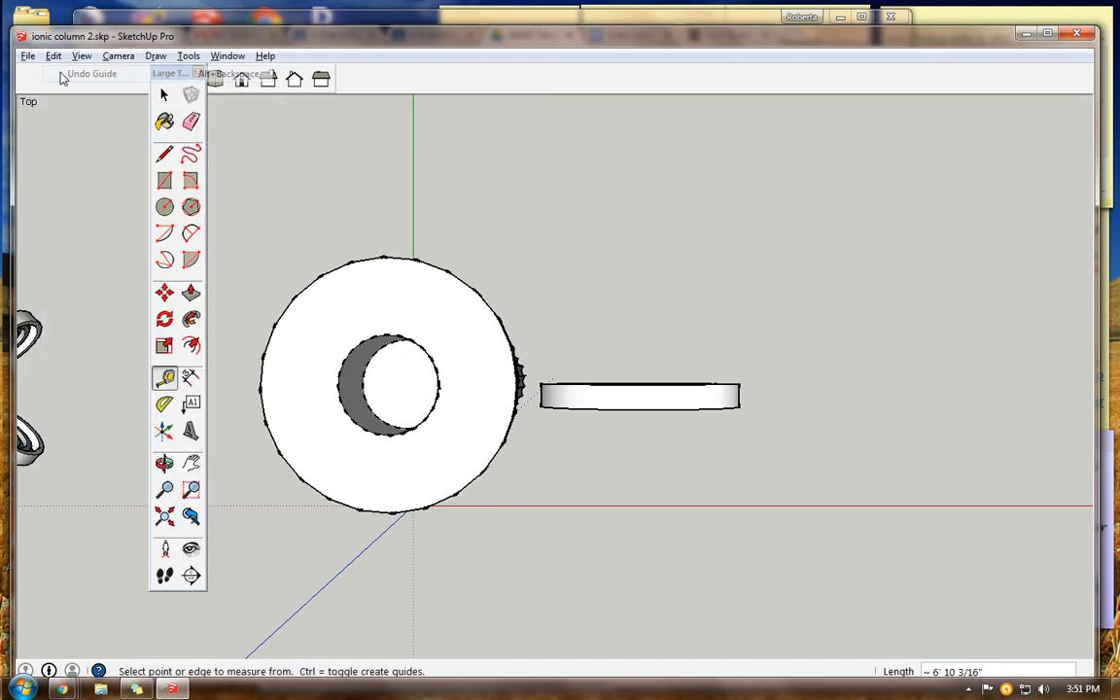
- Copy the volute component 9' along the red axis, away from the column
click(165, 95)
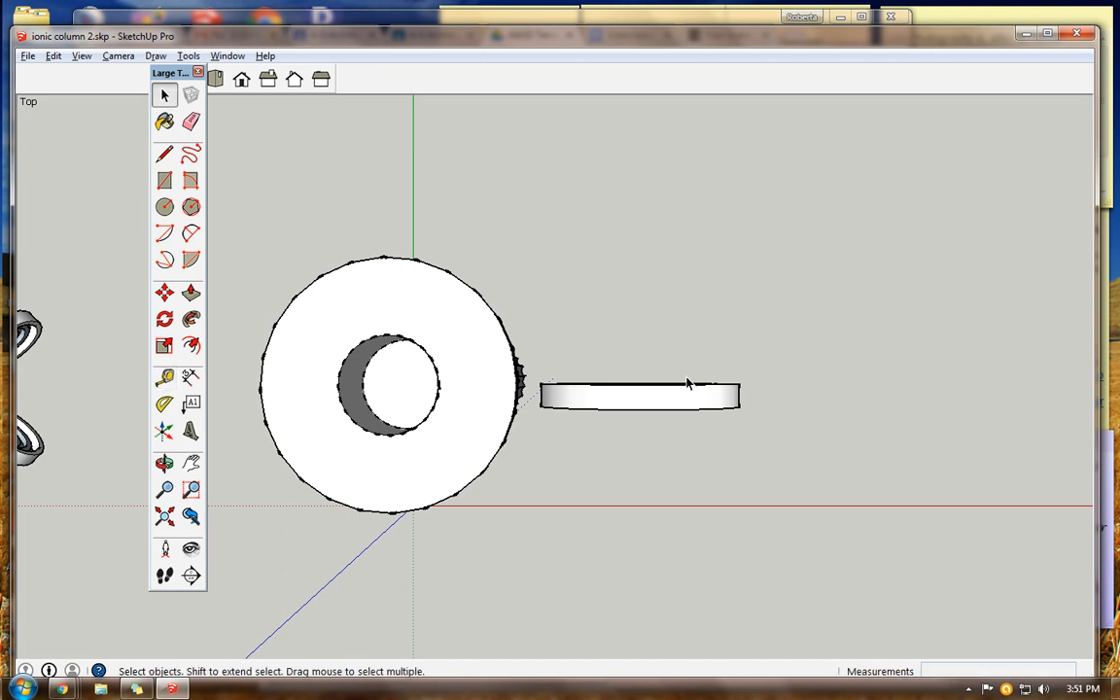
click(649, 398)
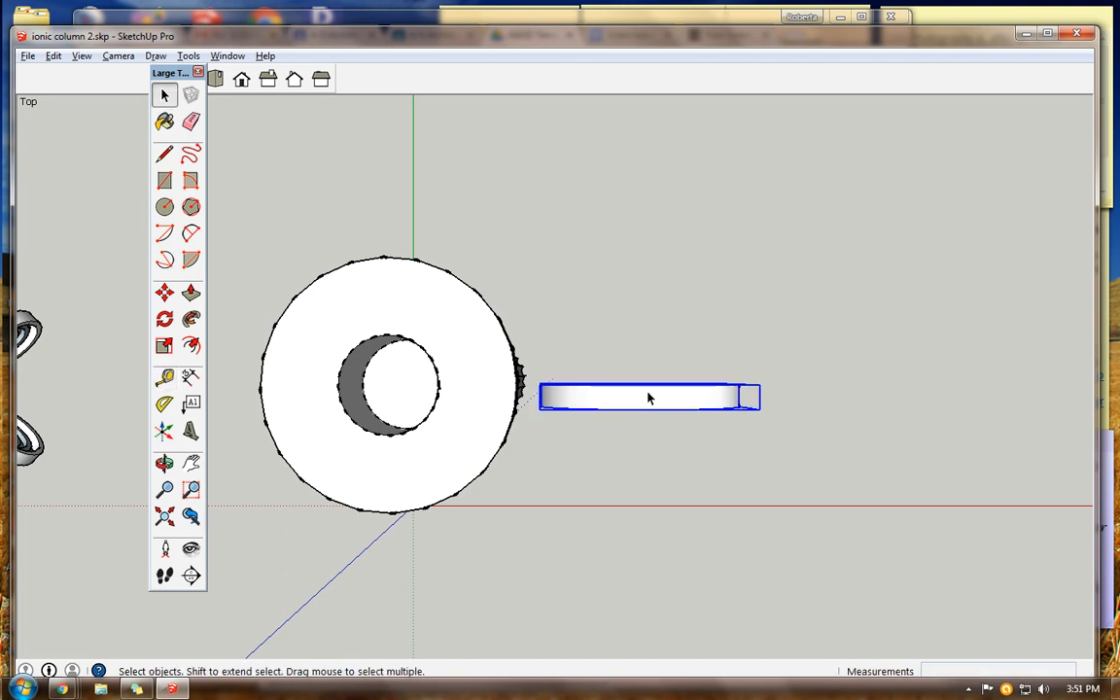
click(164, 293)
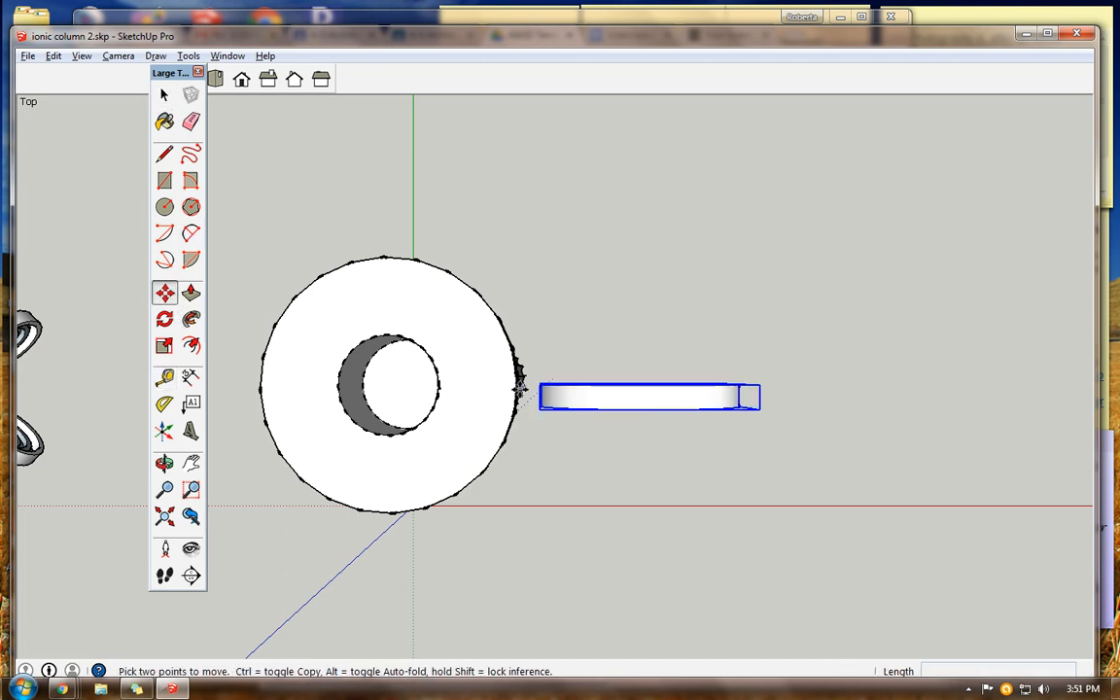
click(648, 408)
key(ctrl)
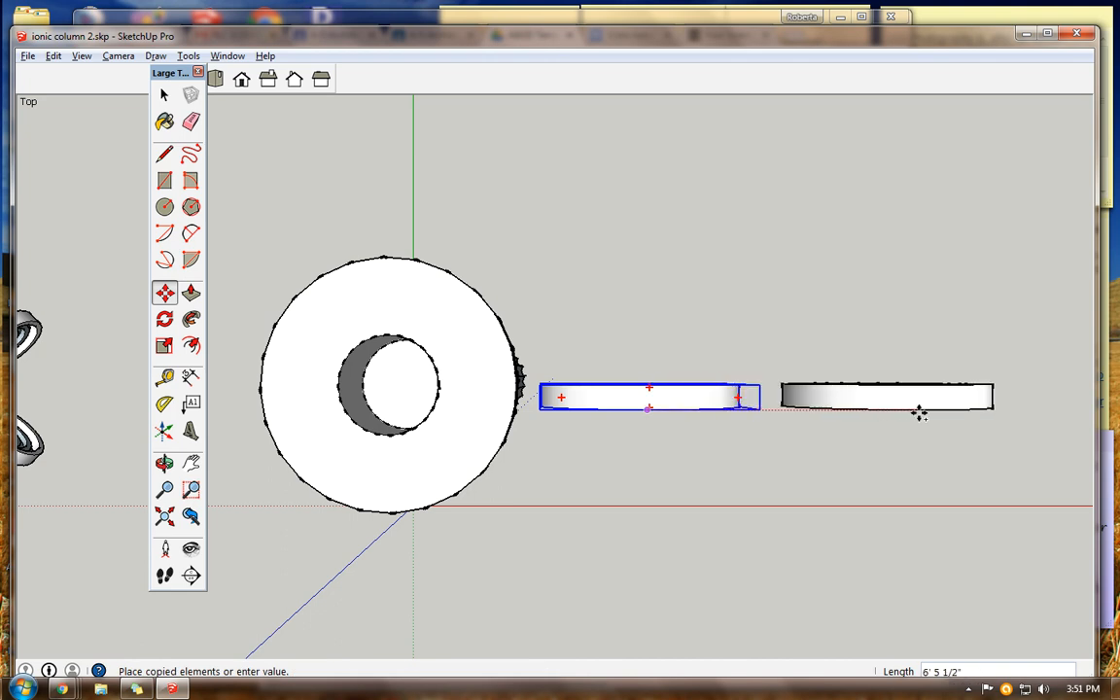
click(924, 410)
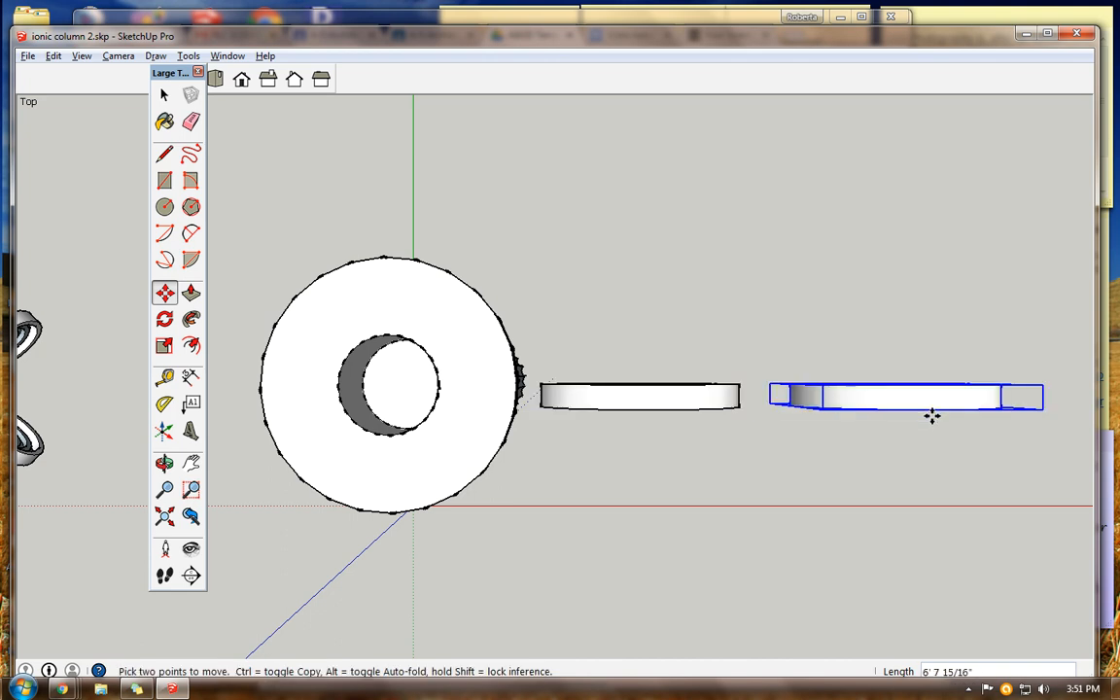
key(Return)
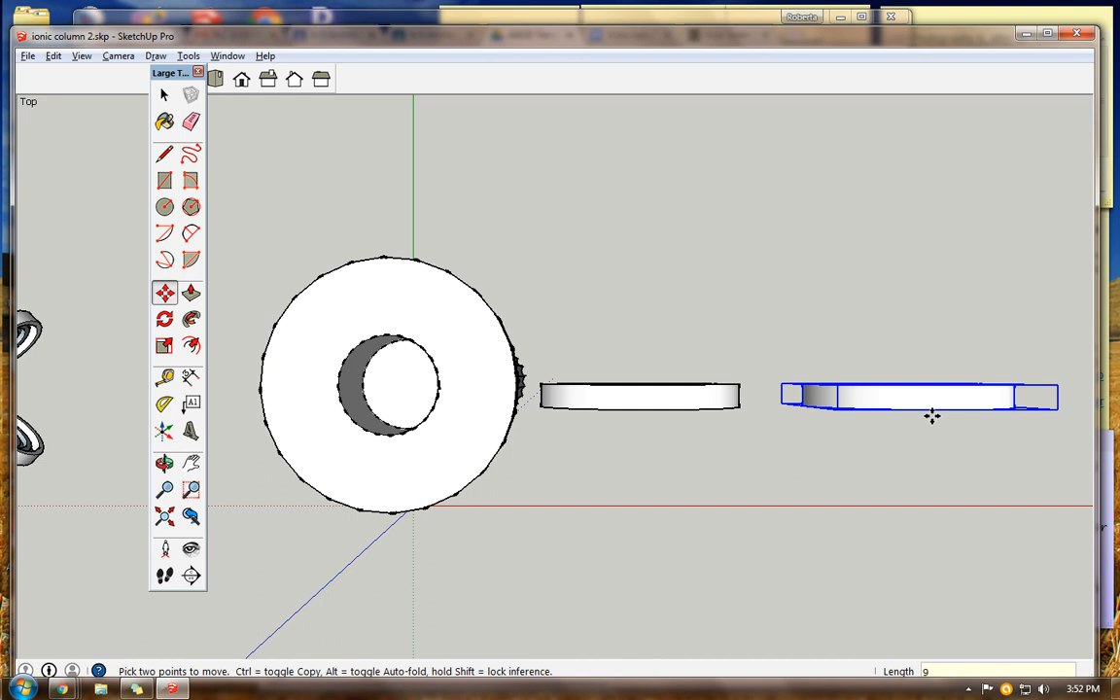
key(Return)
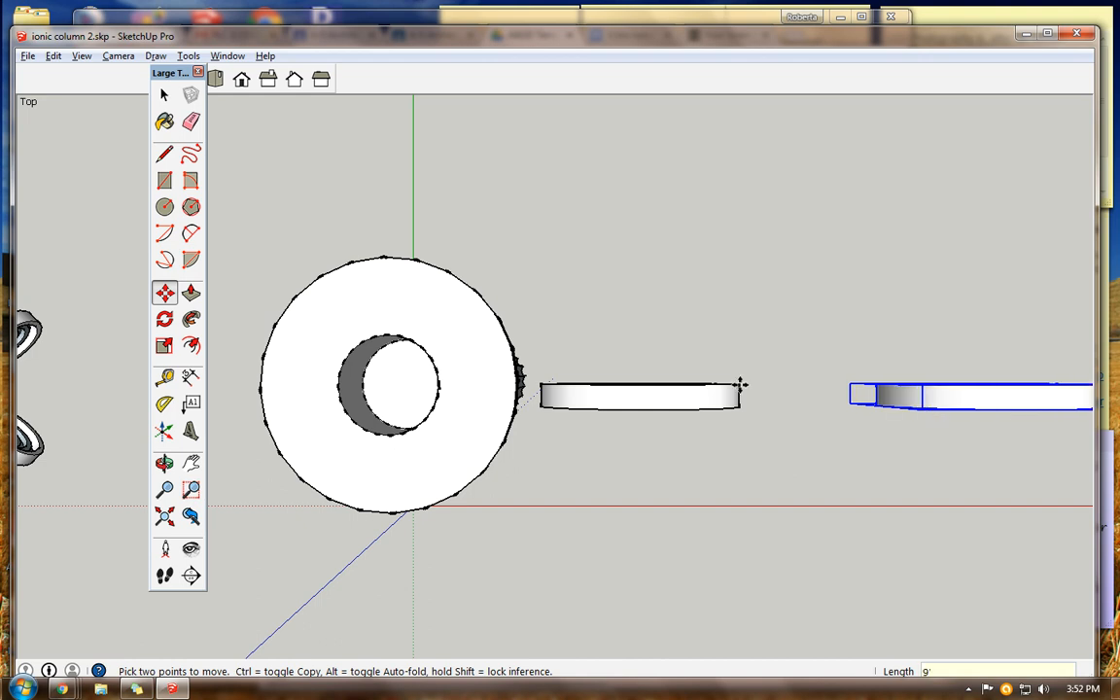
- Try to draw a connecting rectangle about 9' 3" by 1' 2" between the tops of the two volutes
click(164, 465)
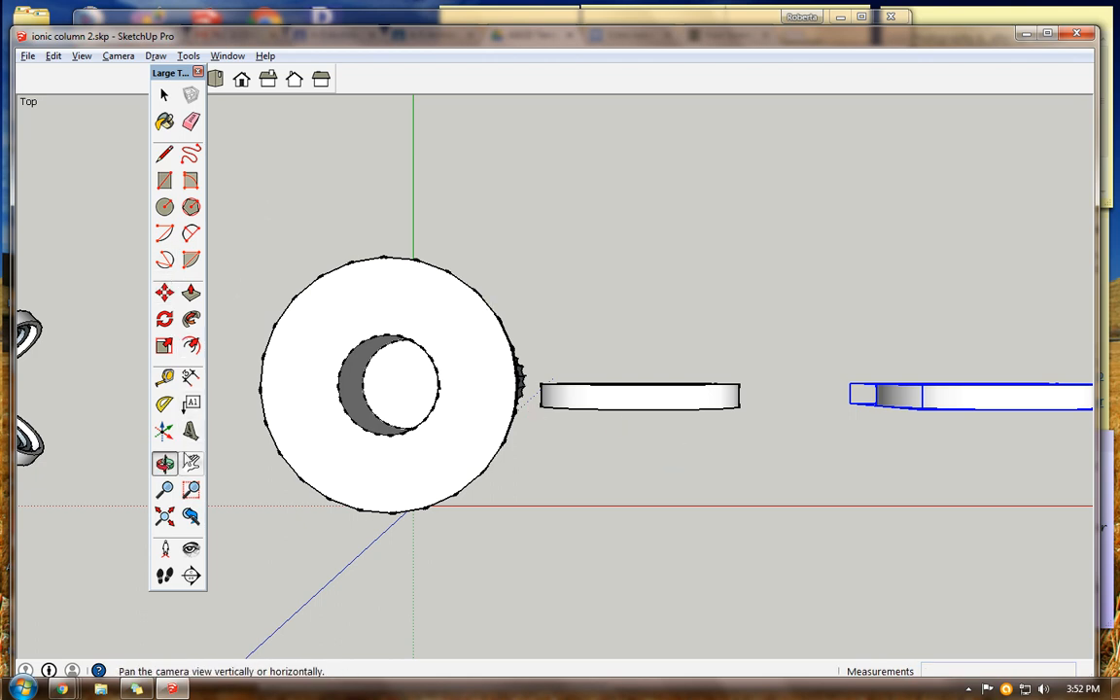
click(192, 467)
drag(645, 325, 508, 312)
click(164, 94)
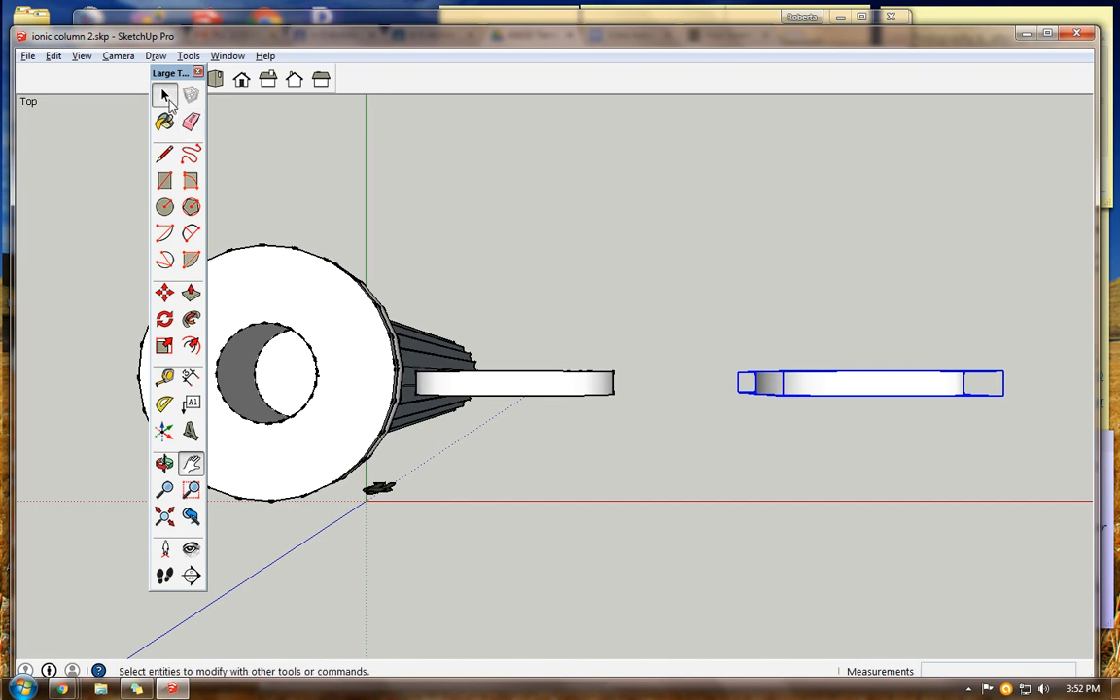
scroll(639, 286, up, 2)
scroll(640, 290, down, 1)
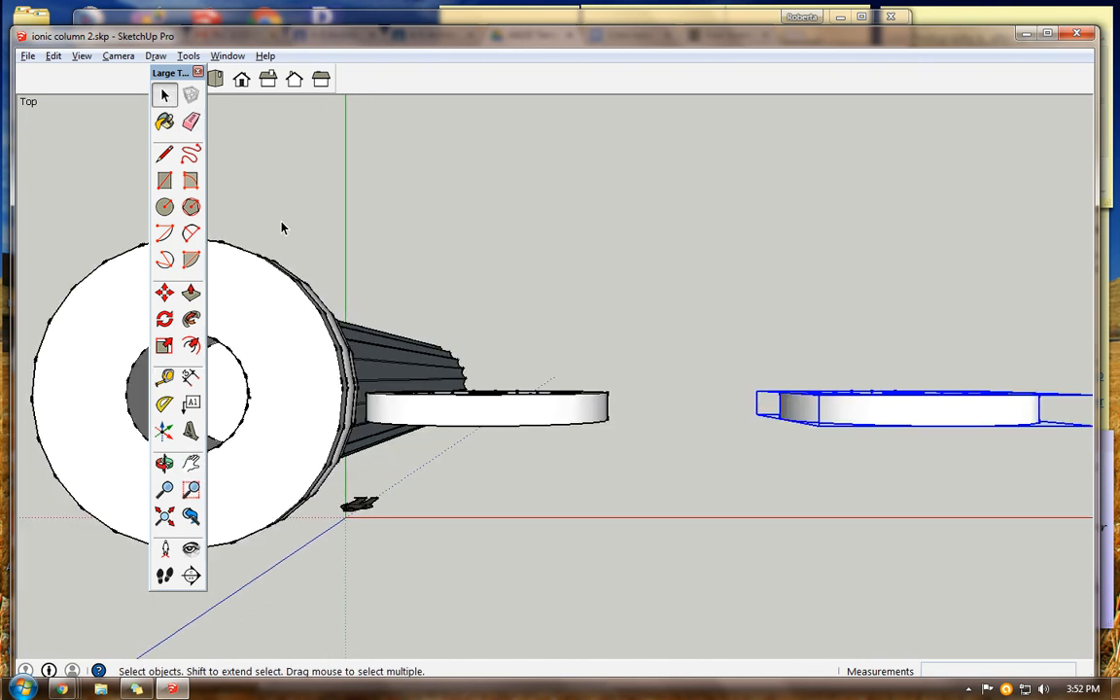
click(532, 253)
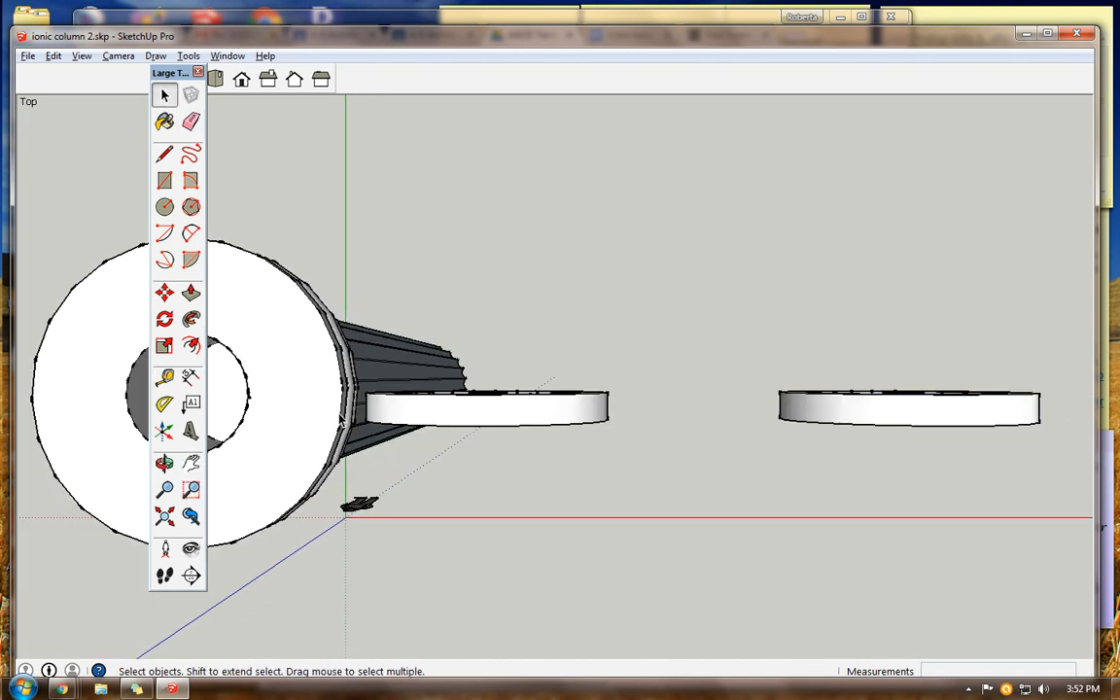
click(165, 180)
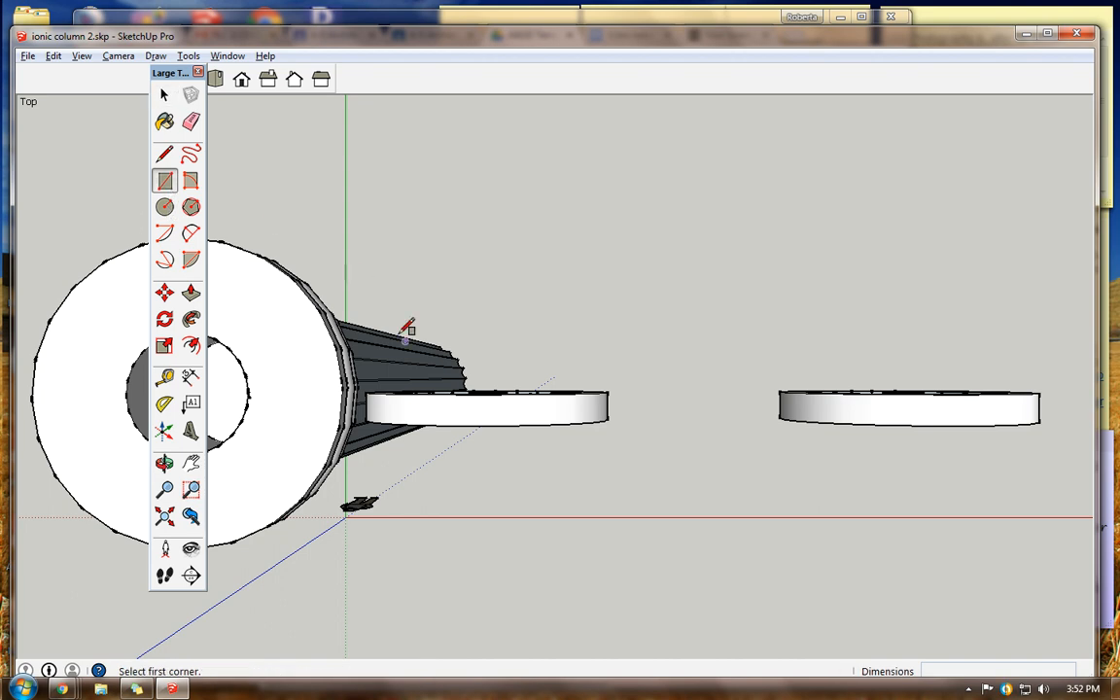
click(474, 395)
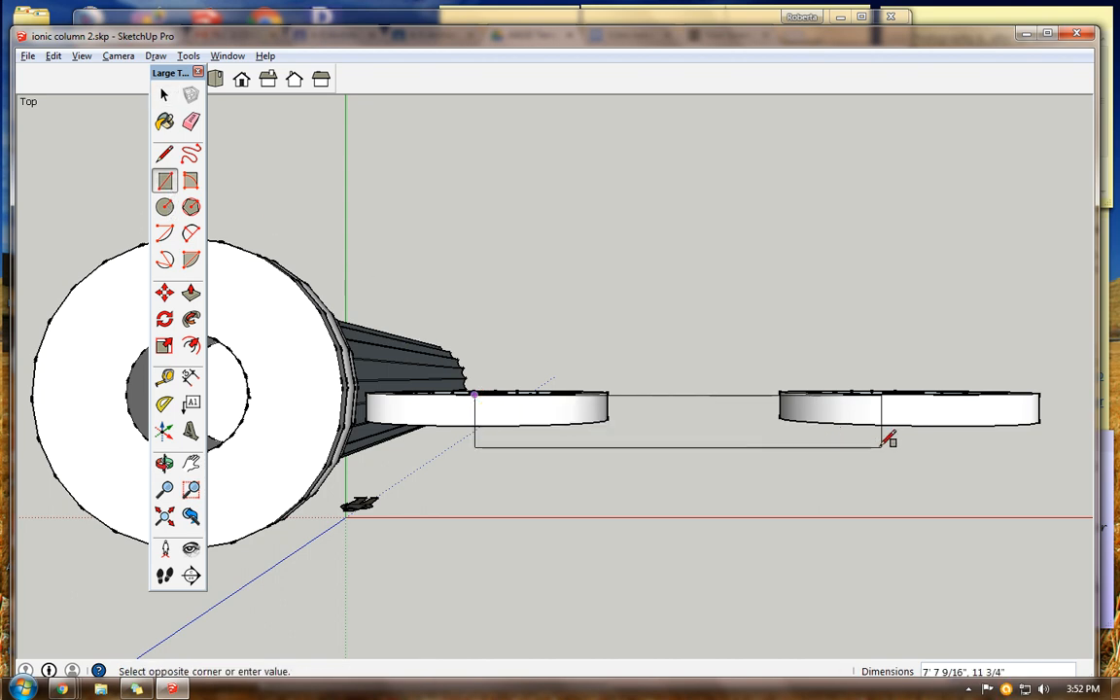
click(976, 423)
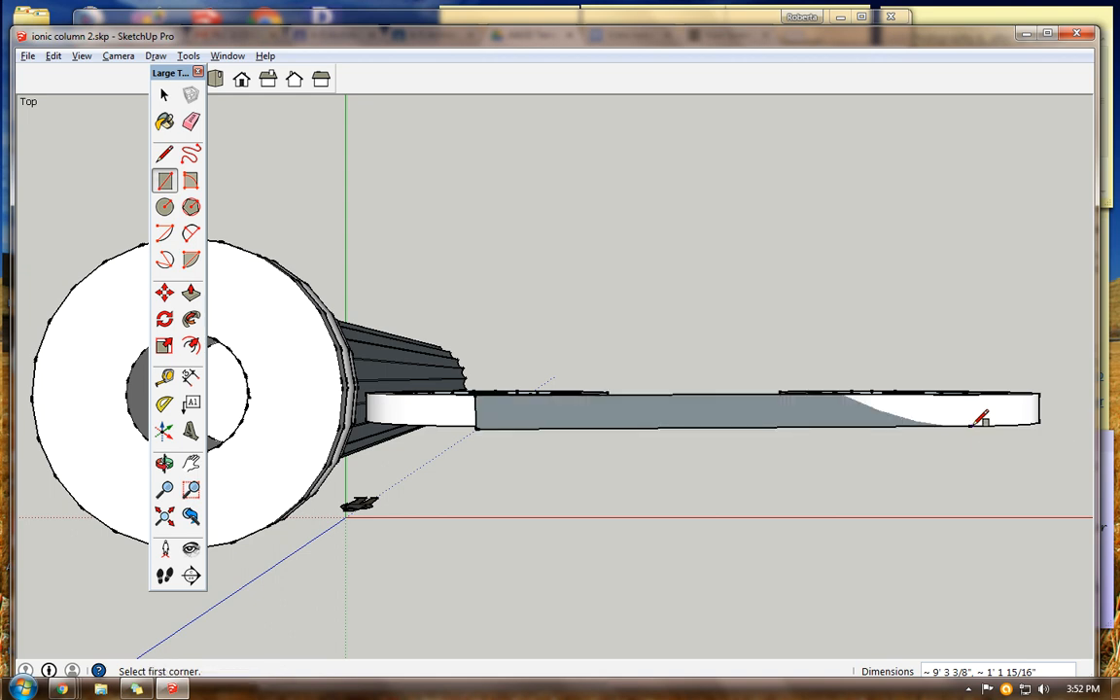
- Inspect the connecting rectangle between the two volutes from an angle and undo it
click(164, 463)
drag(500, 438, 320, 208)
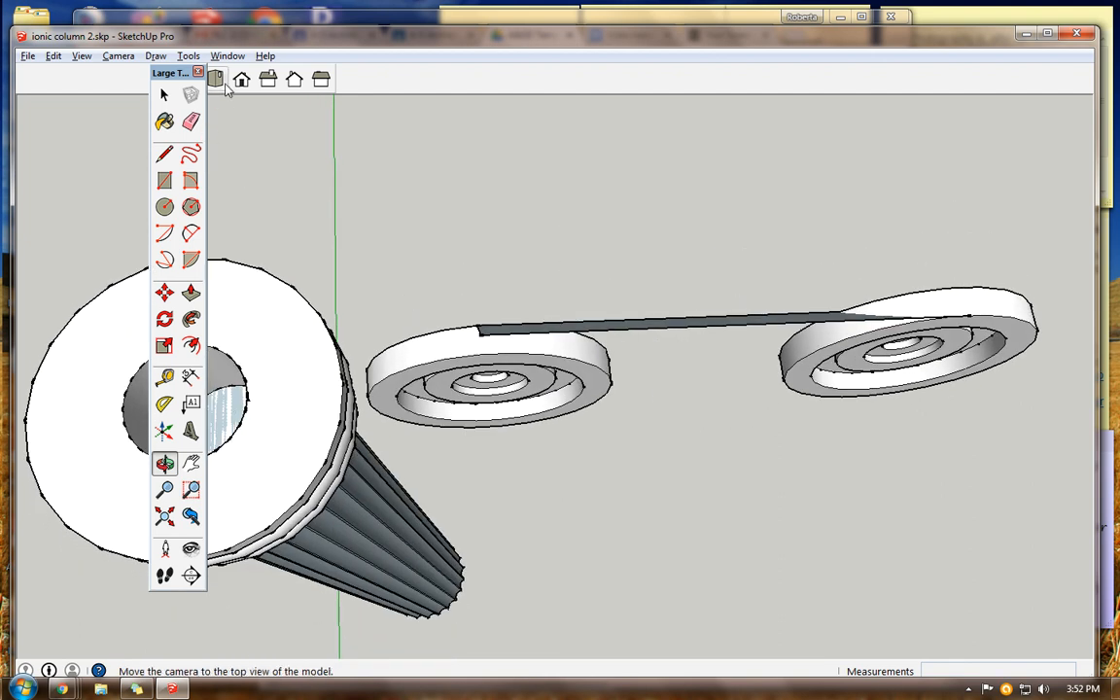
click(52, 57)
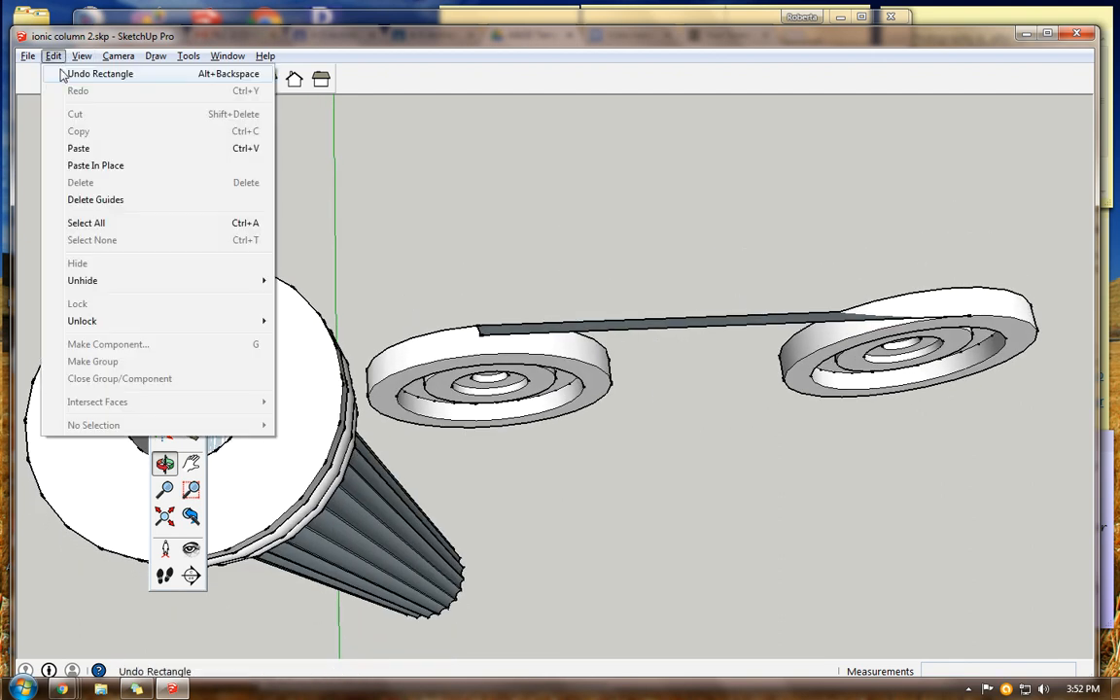
click(93, 73)
- From the top view, draw a 9' by 7" rectangle connecting the tops of the two volutes across their full thickness
click(216, 80)
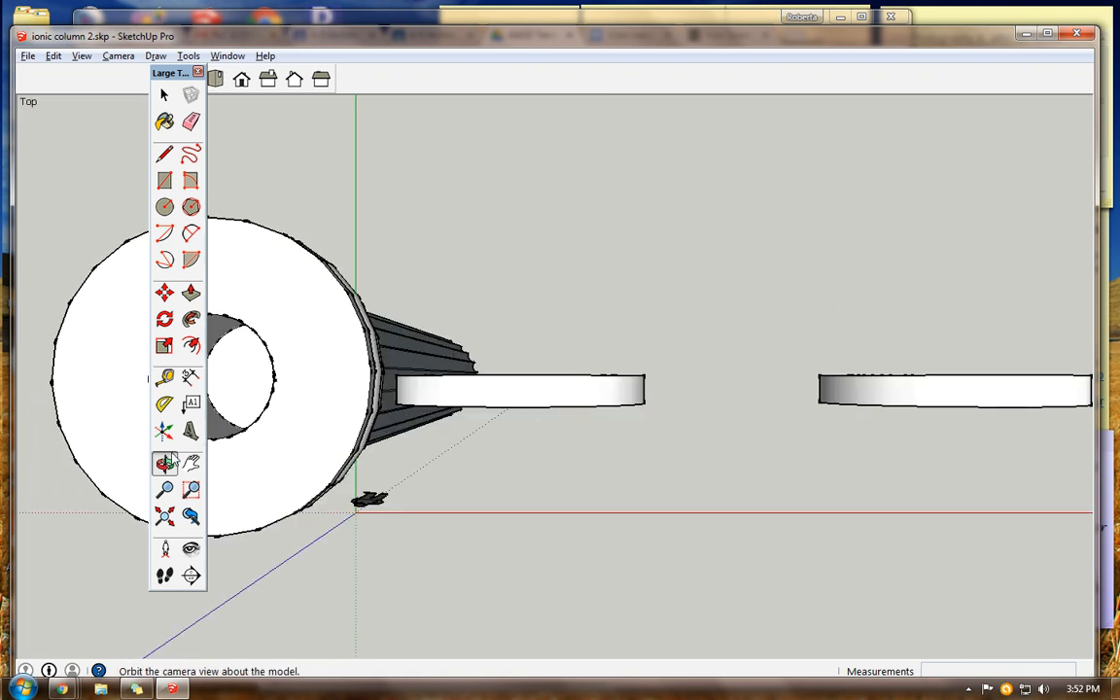
drag(438, 433, 486, 223)
click(216, 82)
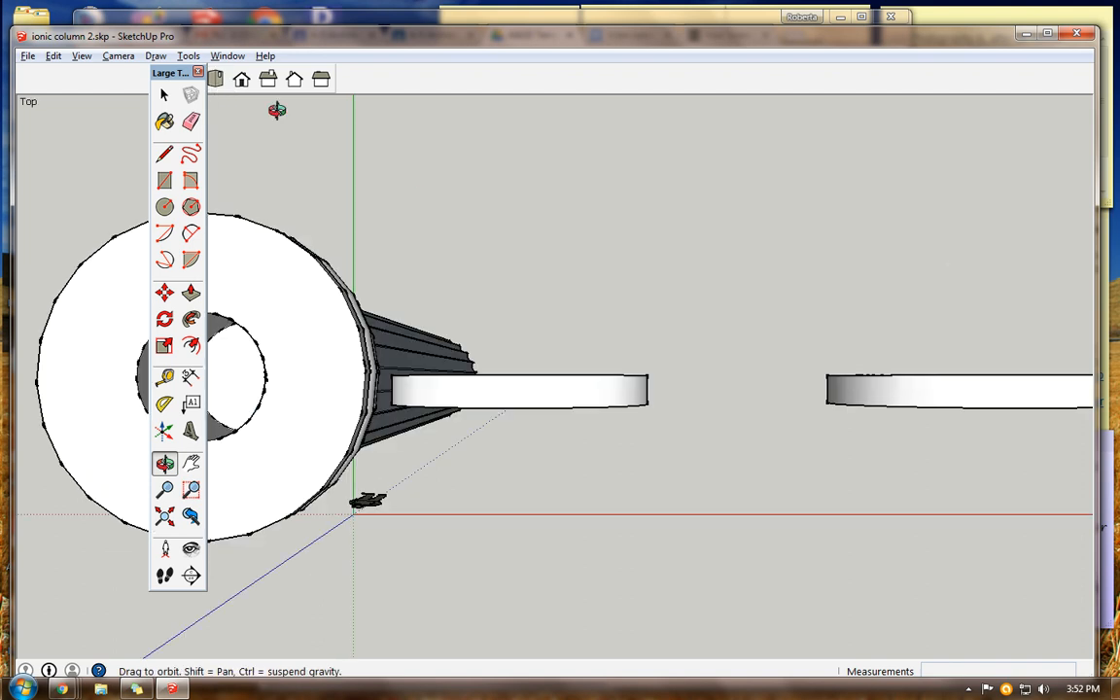
click(164, 181)
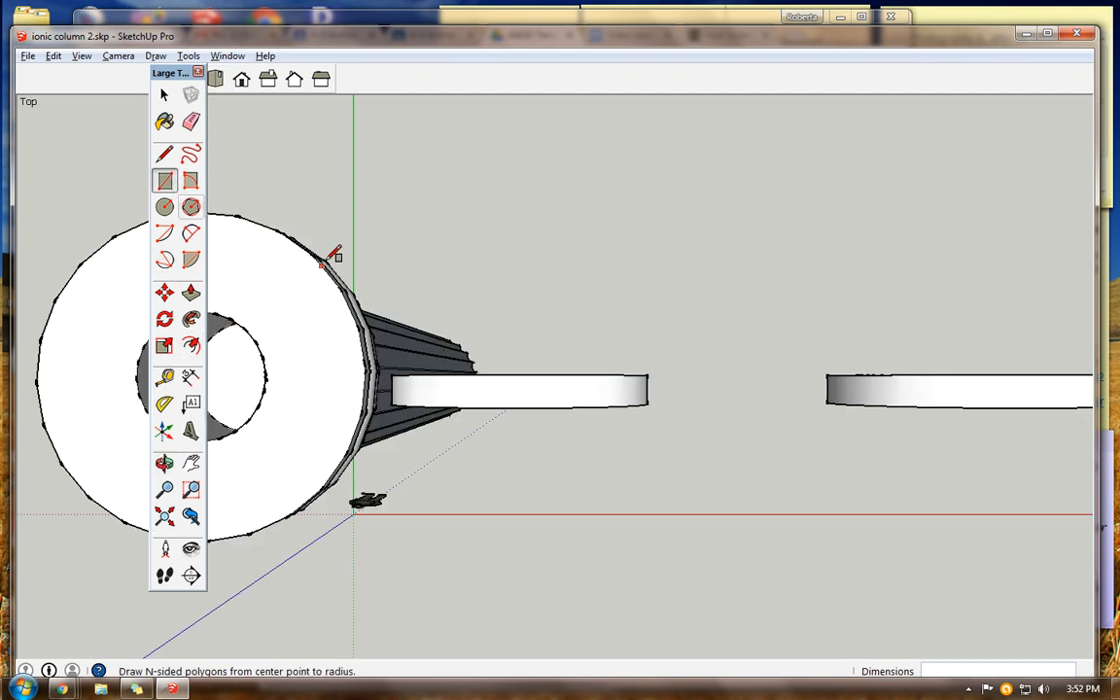
click(531, 375)
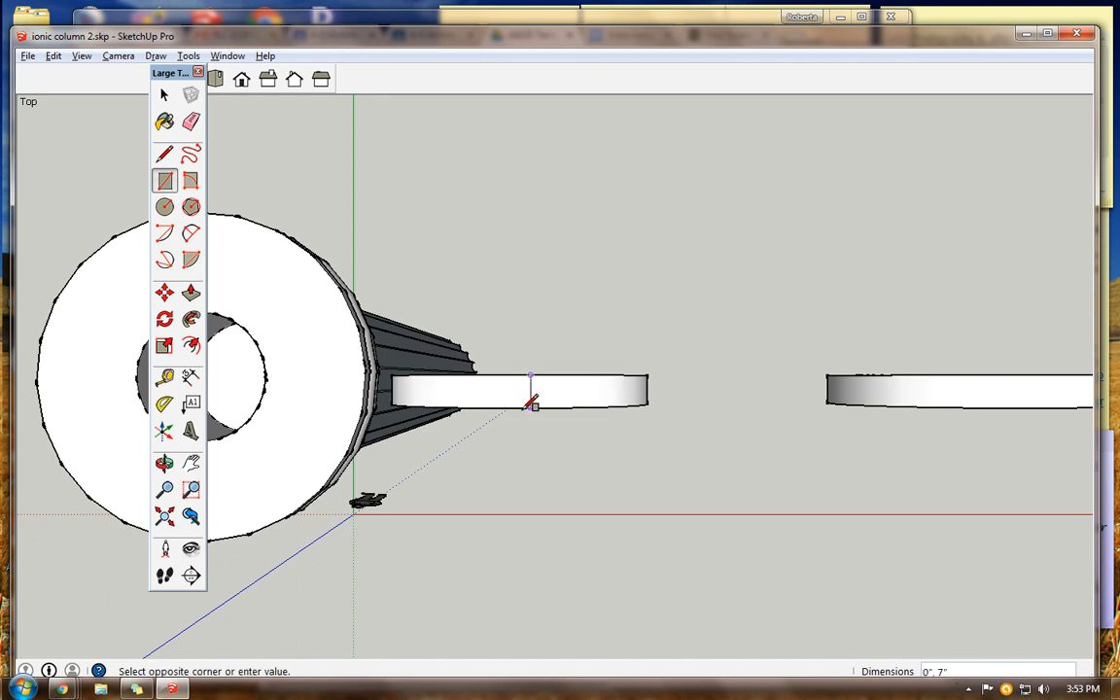
click(1048, 402)
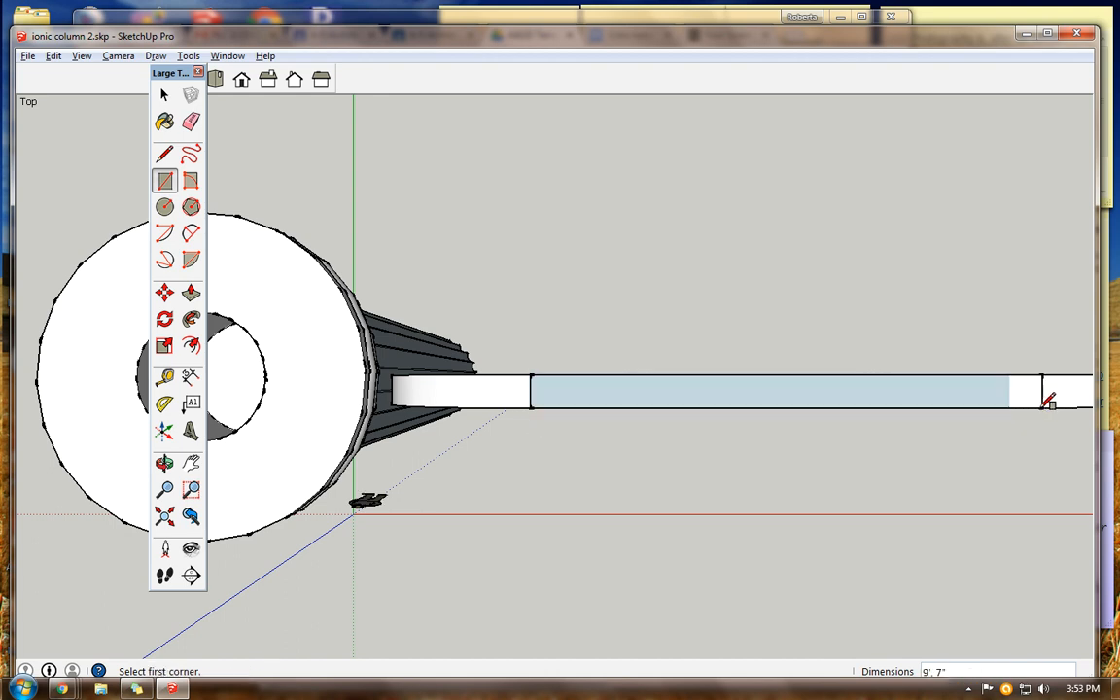
- Turn the face of the connecting rectangle into a component, keeping the default name
click(164, 95)
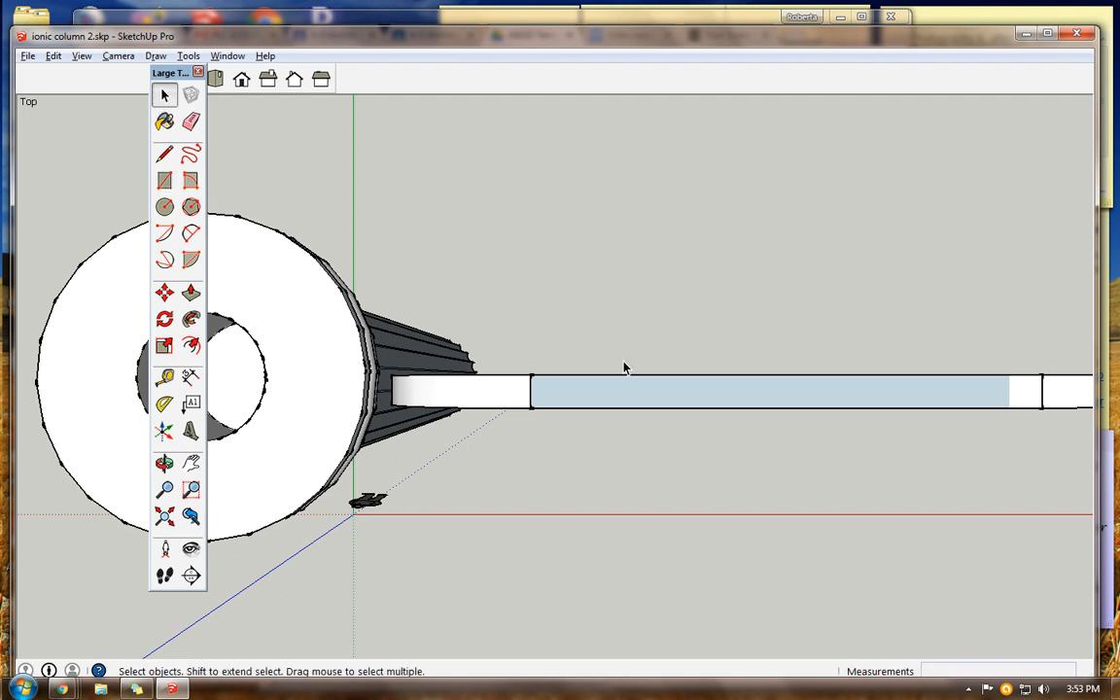
click(639, 393)
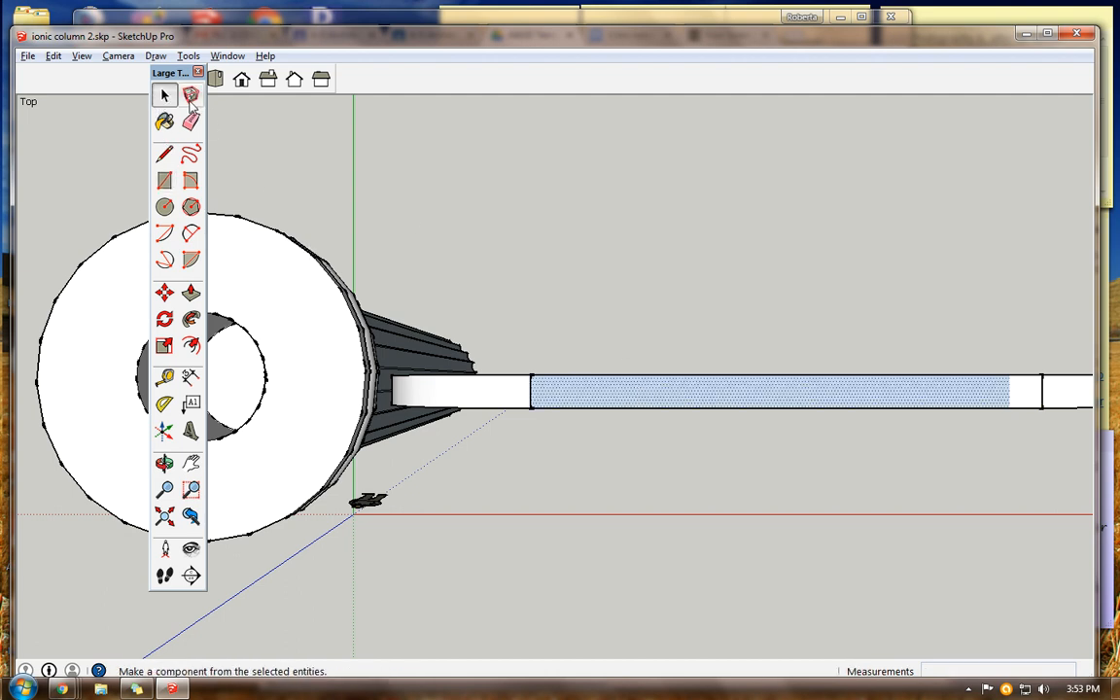
click(192, 99)
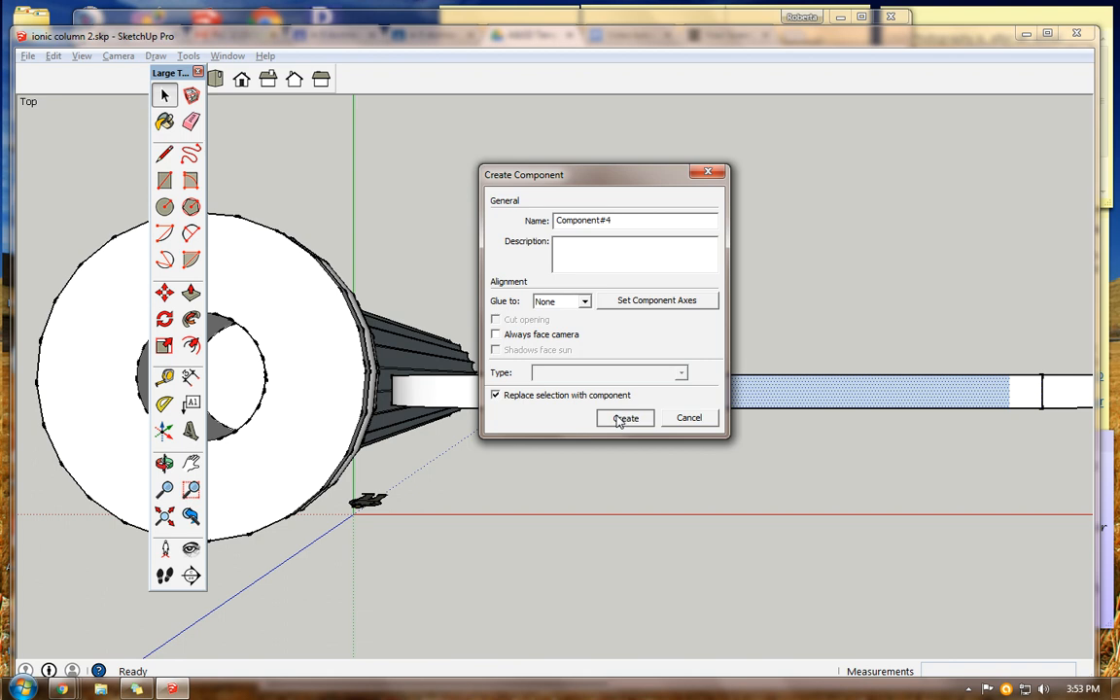
click(625, 418)
- Inside the new component, push/pull the connecting face up 5" into a solid bar, and leave component editing
double_click(616, 393)
click(616, 393)
click(191, 292)
click(595, 394)
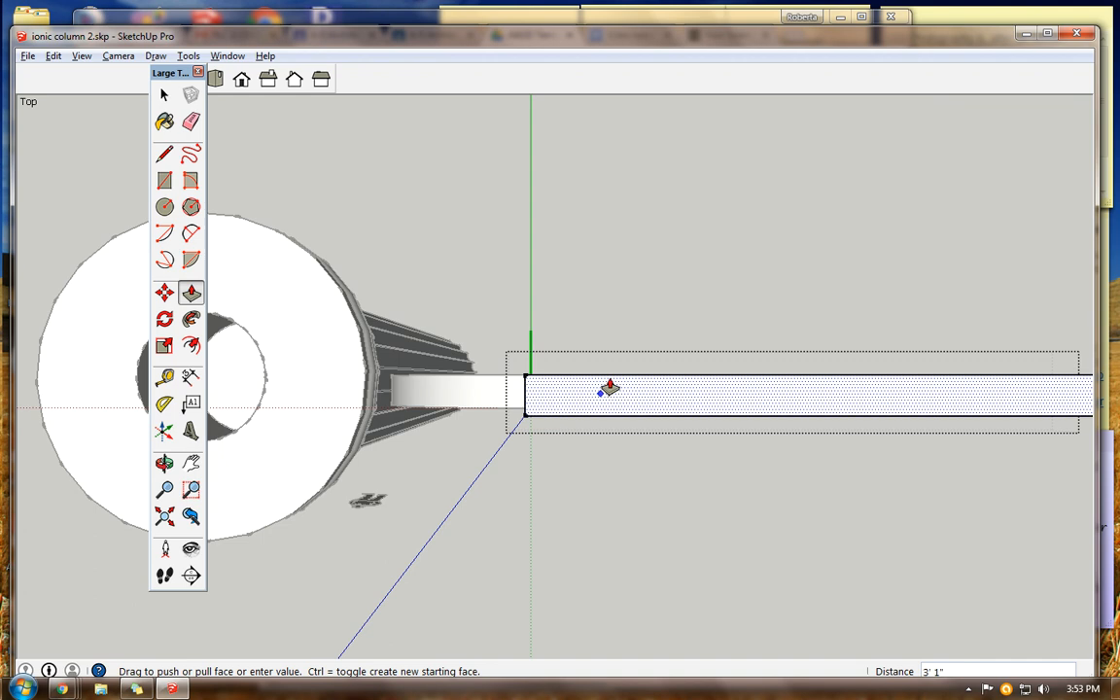
click(638, 396)
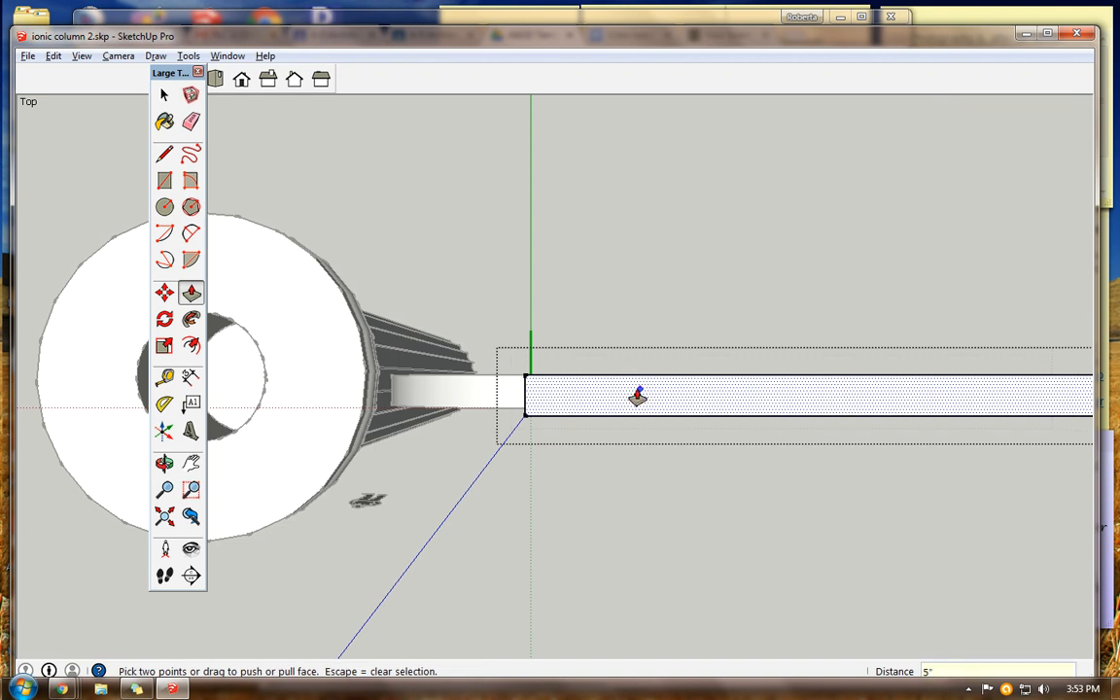
click(638, 396)
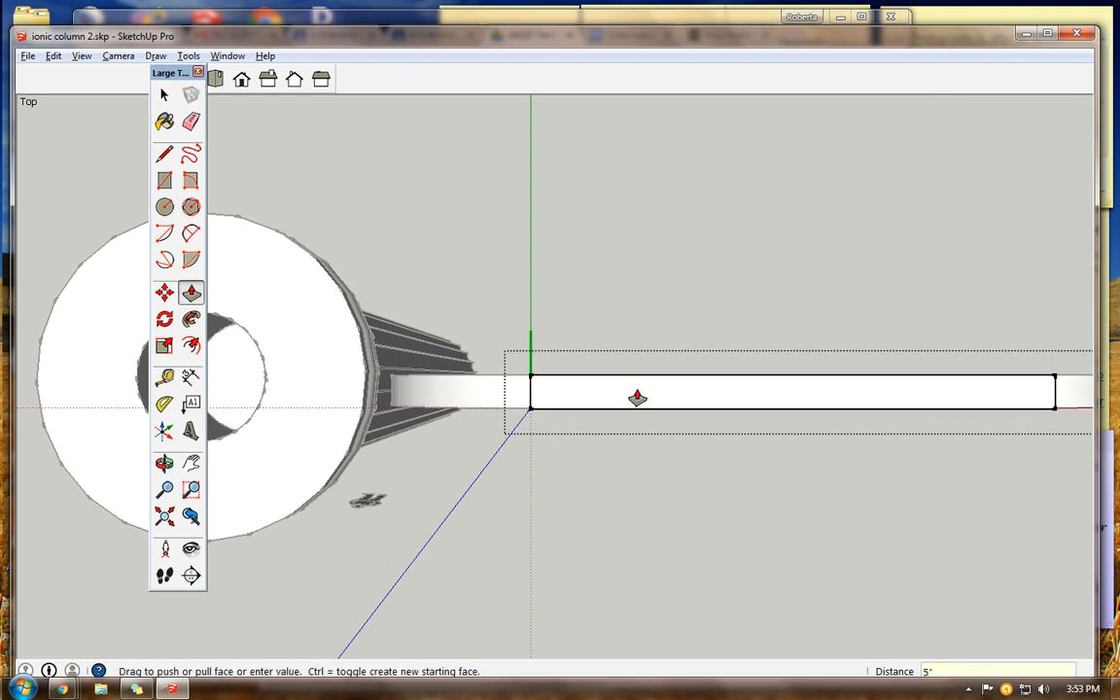
click(164, 463)
drag(529, 496, 589, 259)
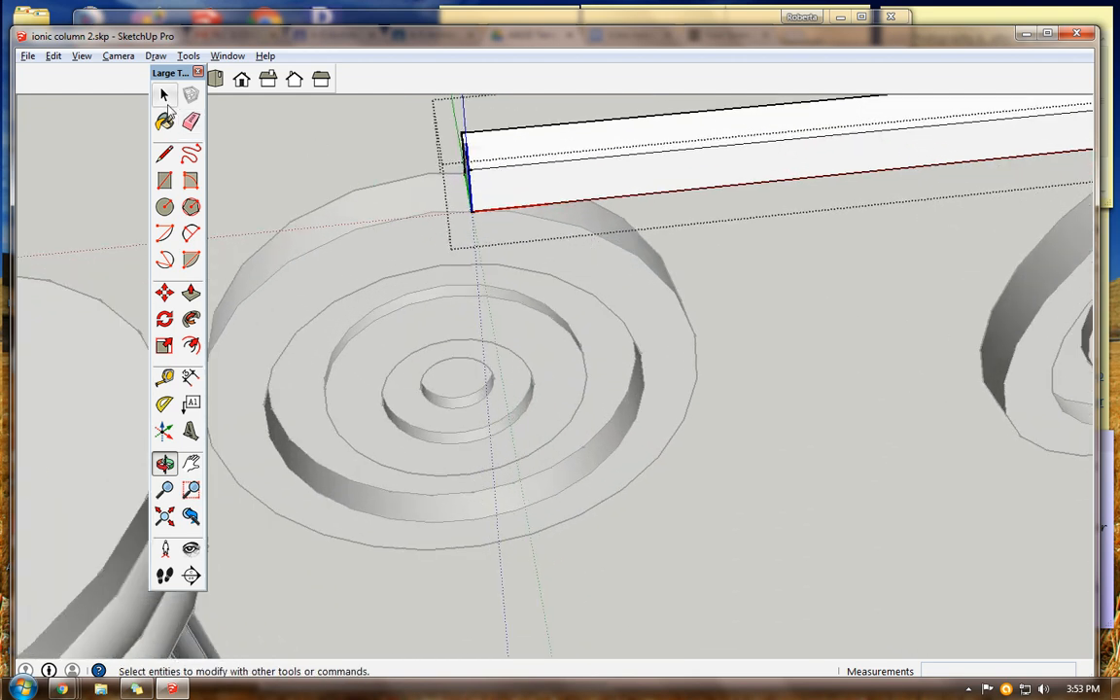
click(164, 95)
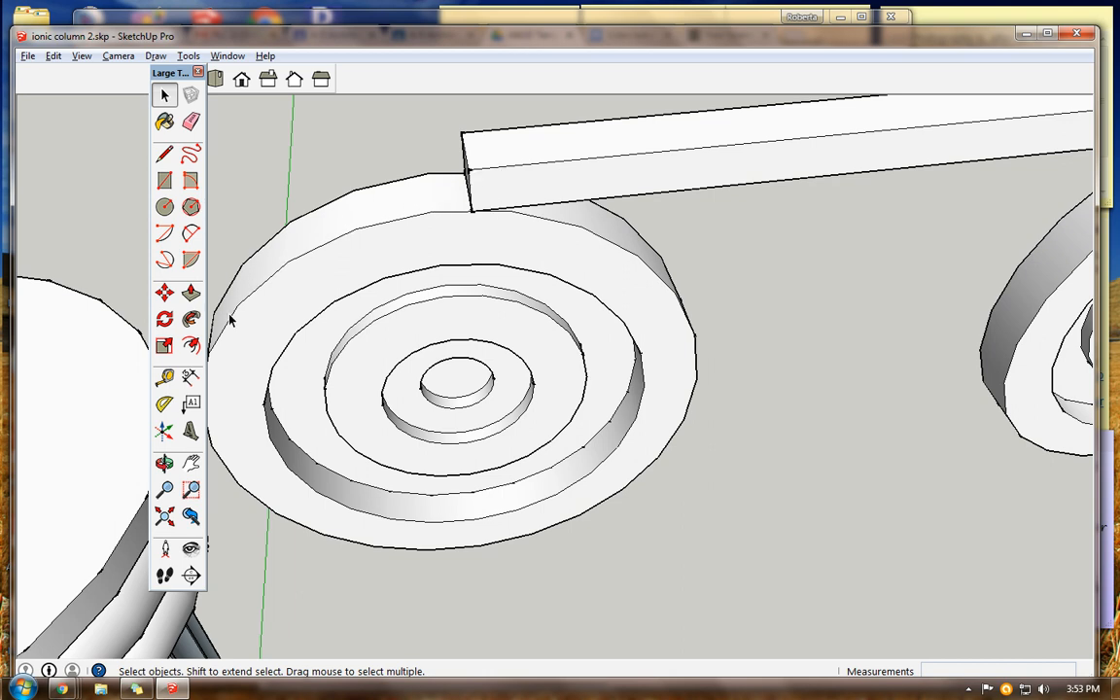
- Draw a triangle closing the gap between the bar's end near the column and the volute's rim, its sloping edge about 1' 1 3/8" long
click(164, 463)
drag(350, 335, 391, 136)
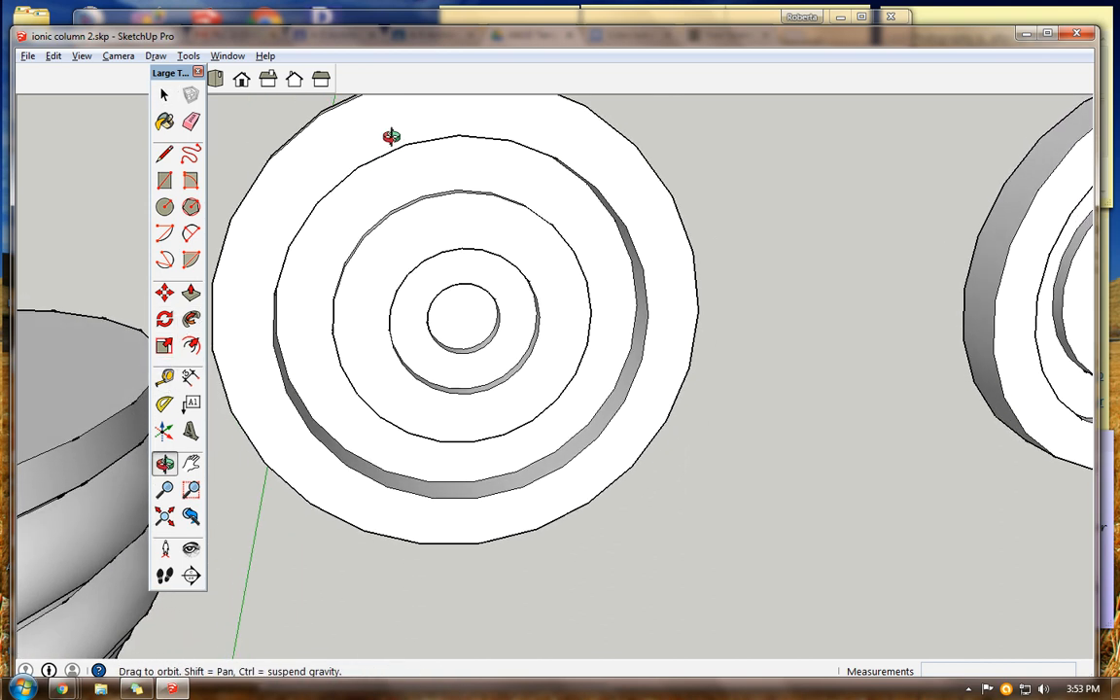
click(191, 463)
drag(457, 292, 506, 433)
scroll(475, 325, up, 2)
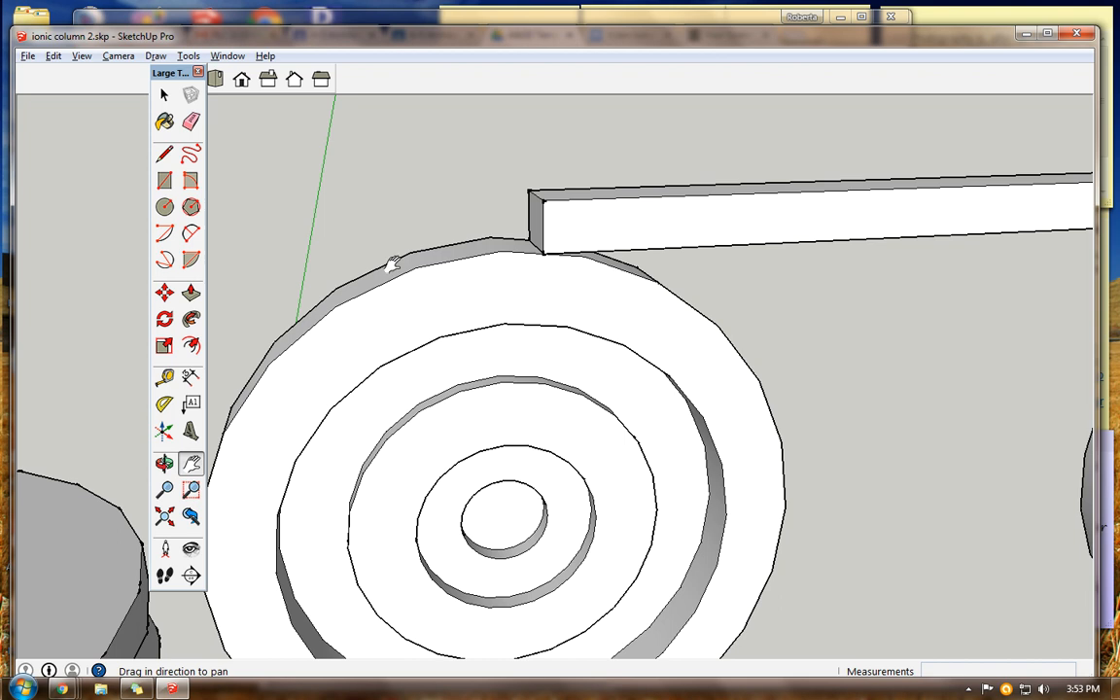
click(164, 154)
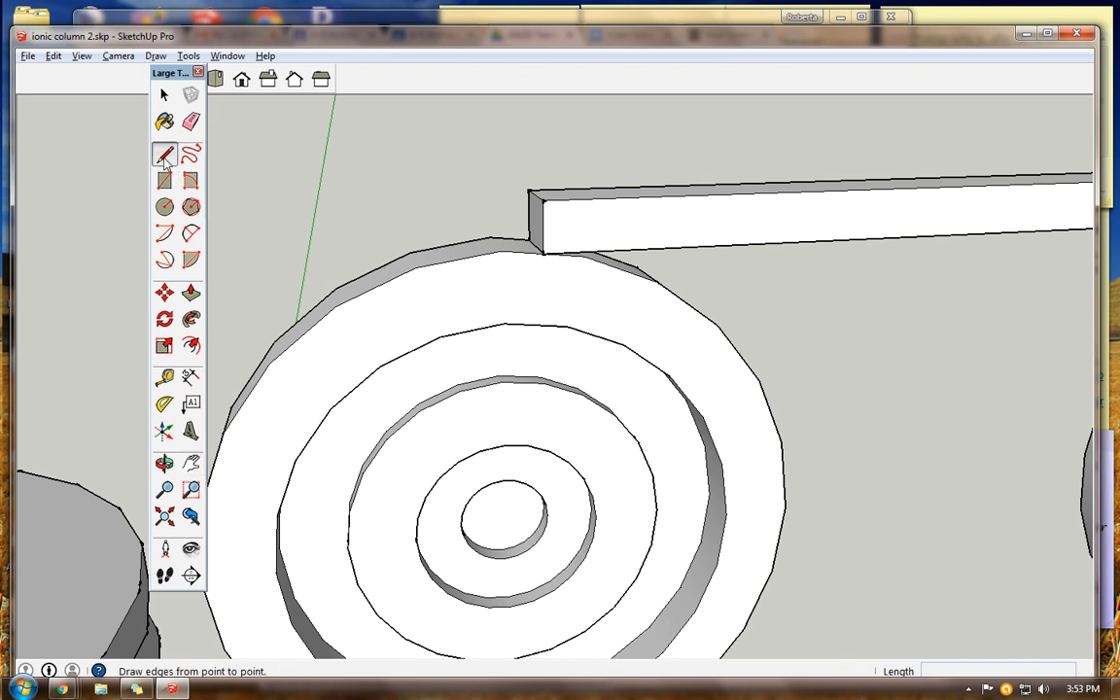
click(542, 200)
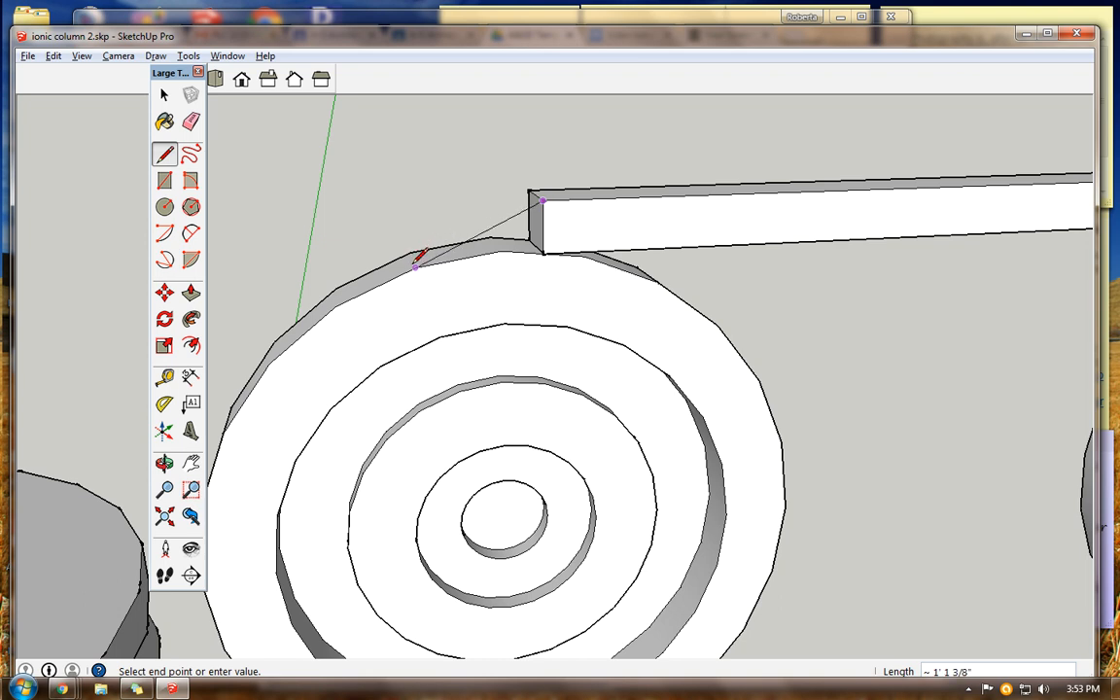
click(541, 252)
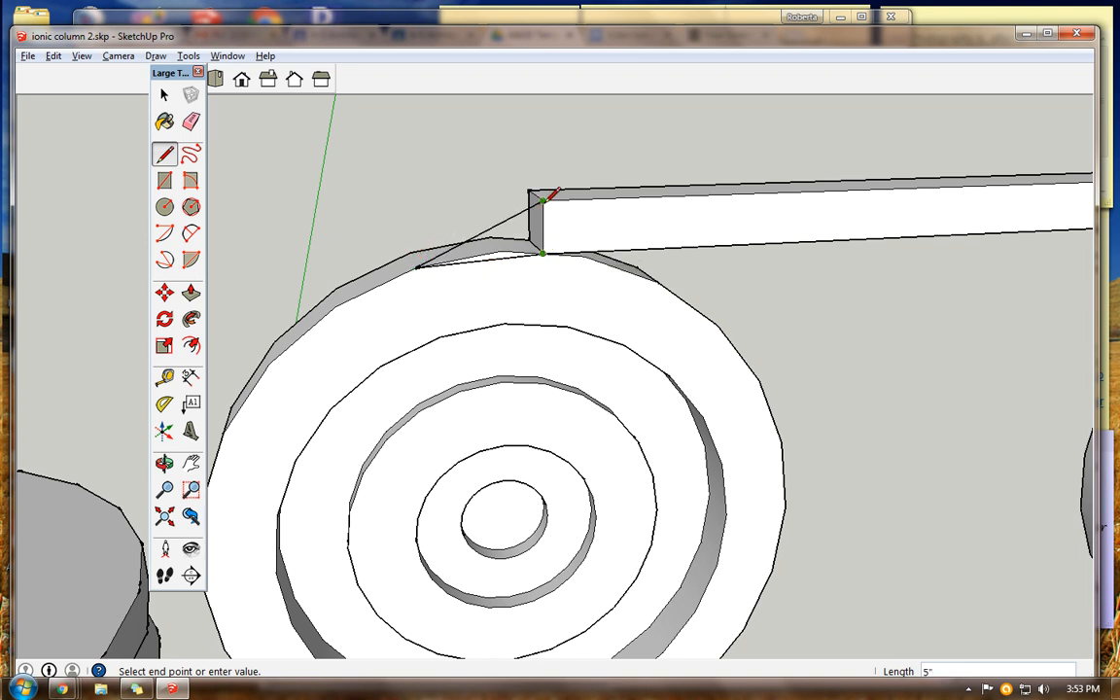
click(542, 200)
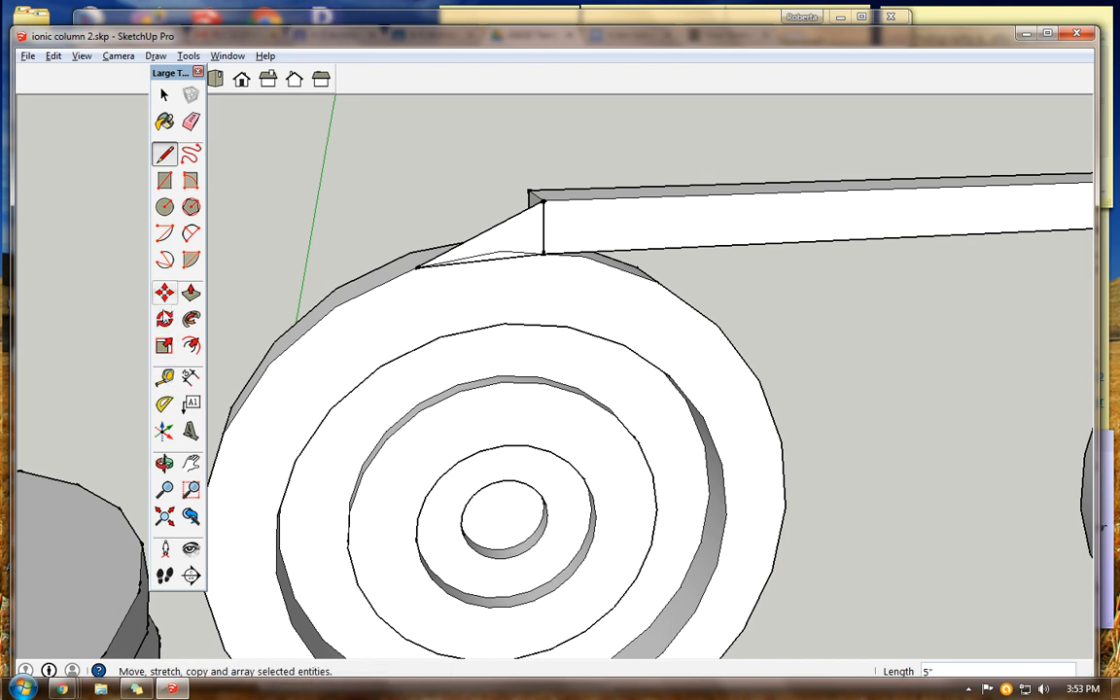
- Push/pull the triangle 7" across the full depth of the bar to form a solid wedge
click(164, 464)
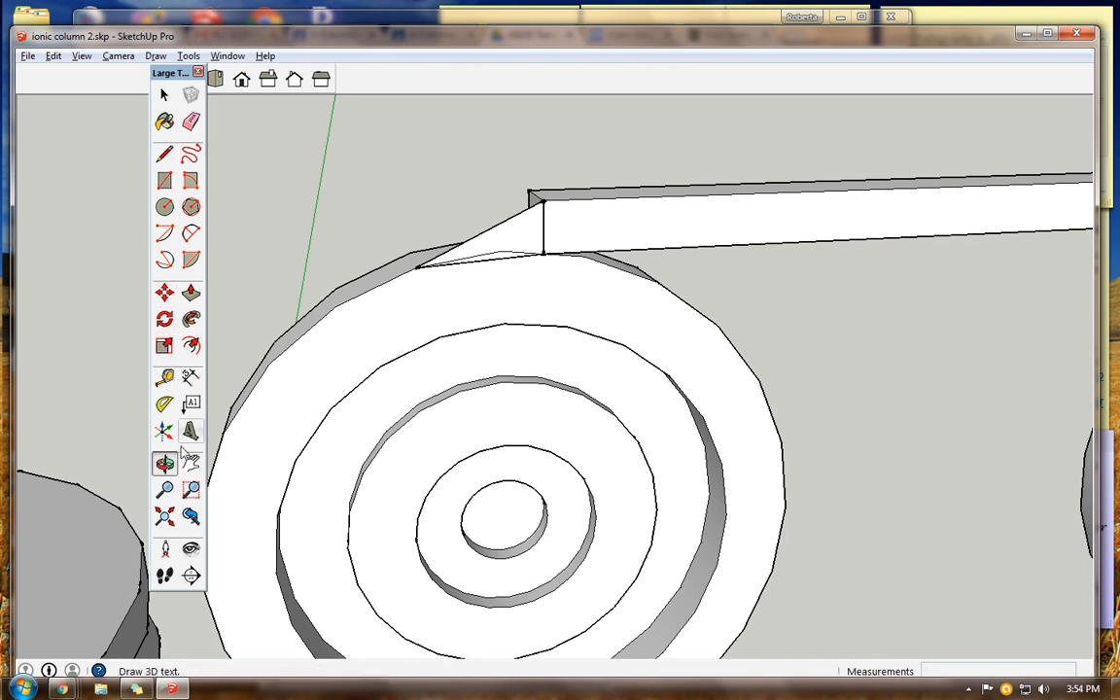
drag(328, 262, 257, 138)
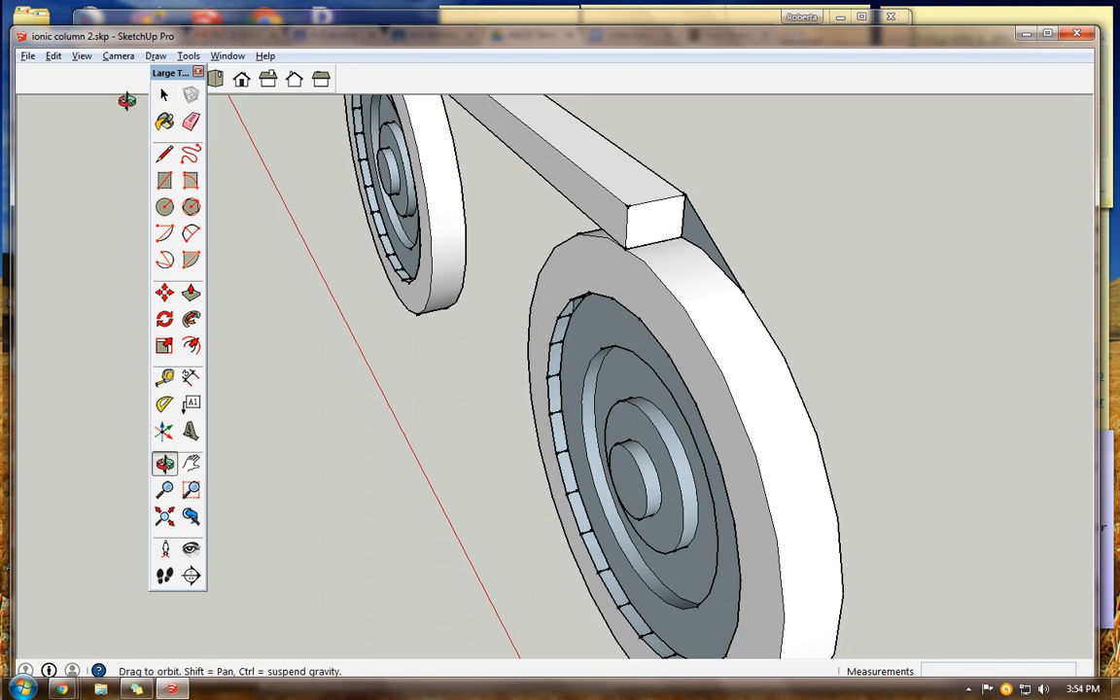
click(163, 96)
click(685, 220)
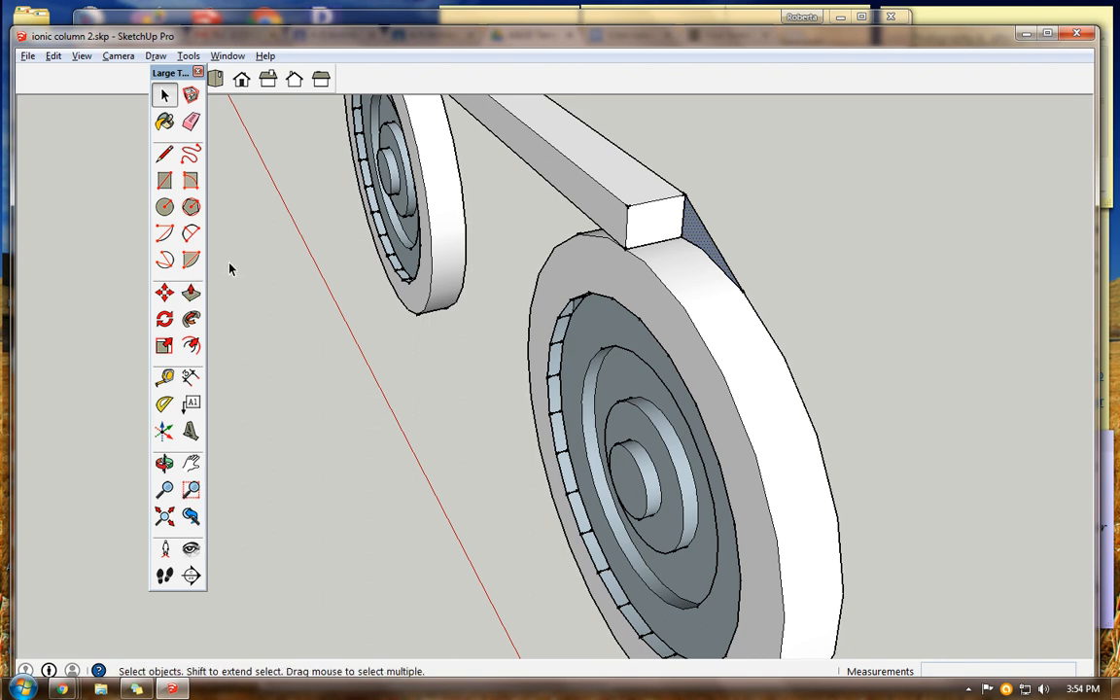
click(191, 292)
click(688, 237)
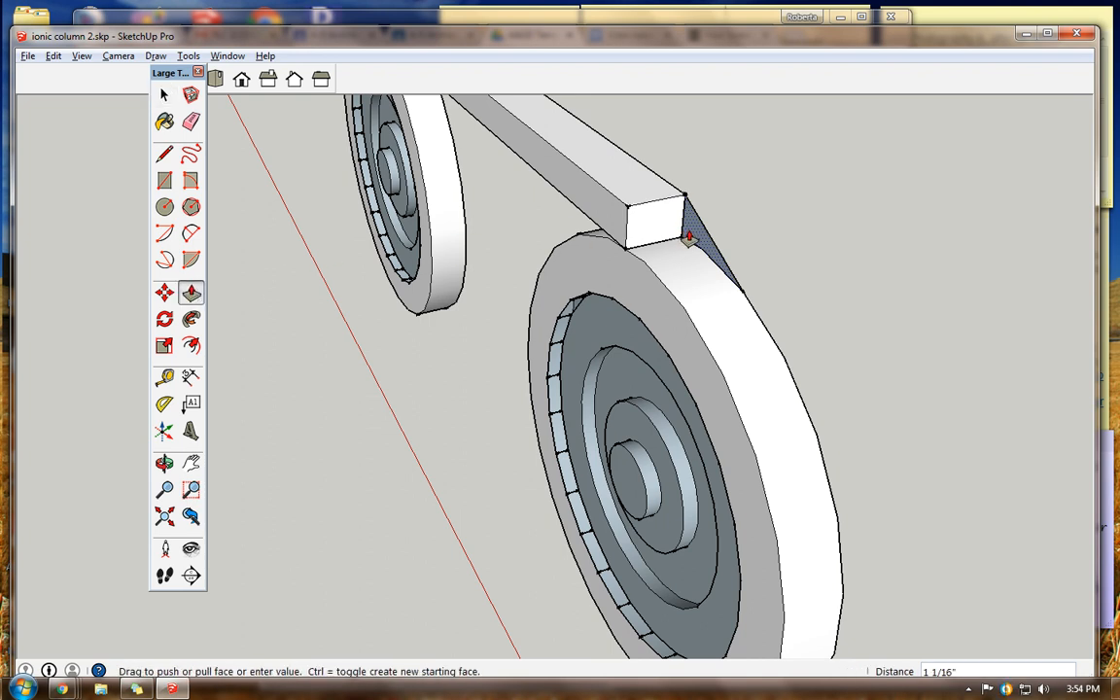
click(626, 249)
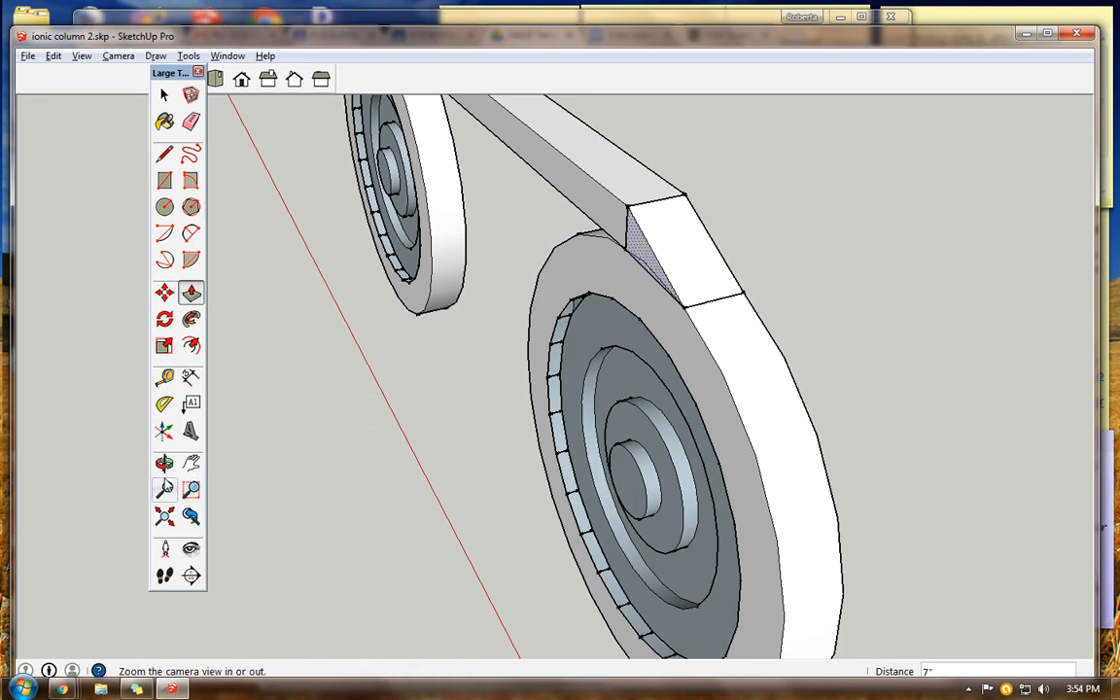
- Draw a matching triangle between the bar's opposite end and the second volute's rim, its sloping edge about 1' 2 5/16" long
click(165, 463)
drag(764, 244, 735, 265)
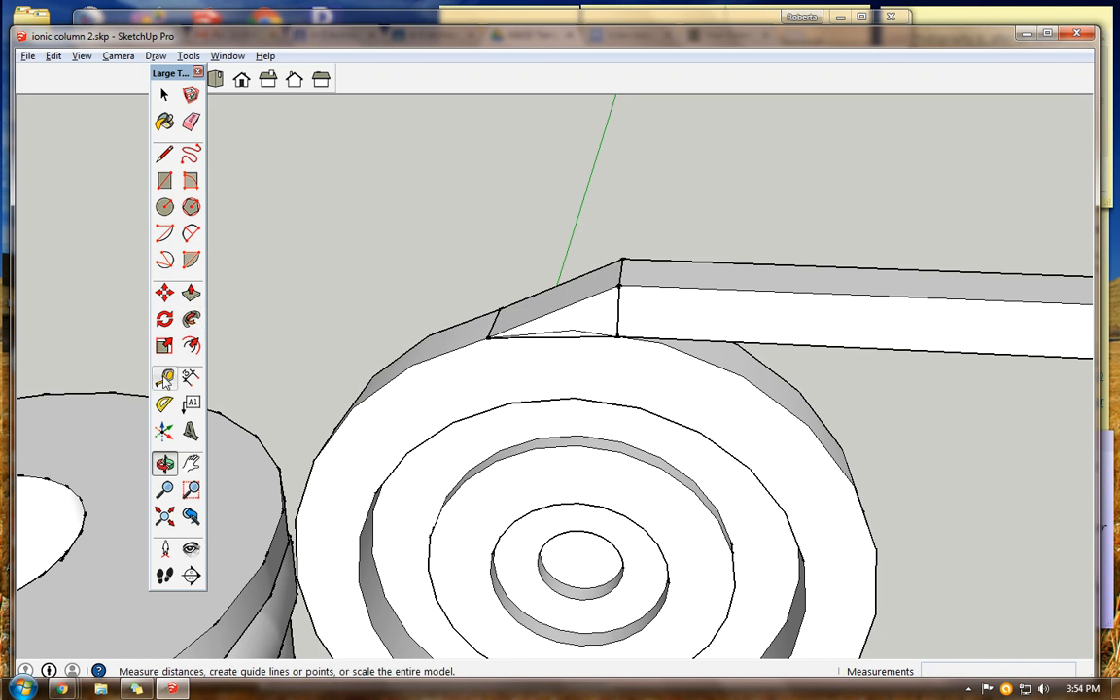
click(191, 463)
drag(790, 271, 394, 217)
drag(1015, 273, 560, 219)
drag(905, 245, 617, 232)
click(165, 154)
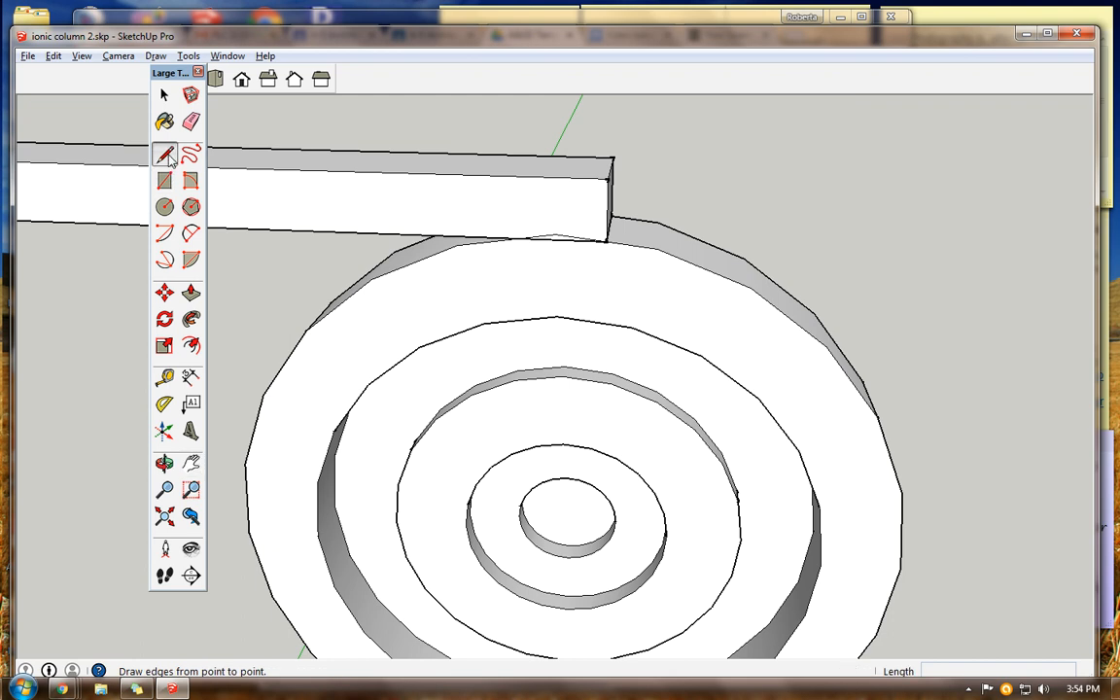
click(609, 177)
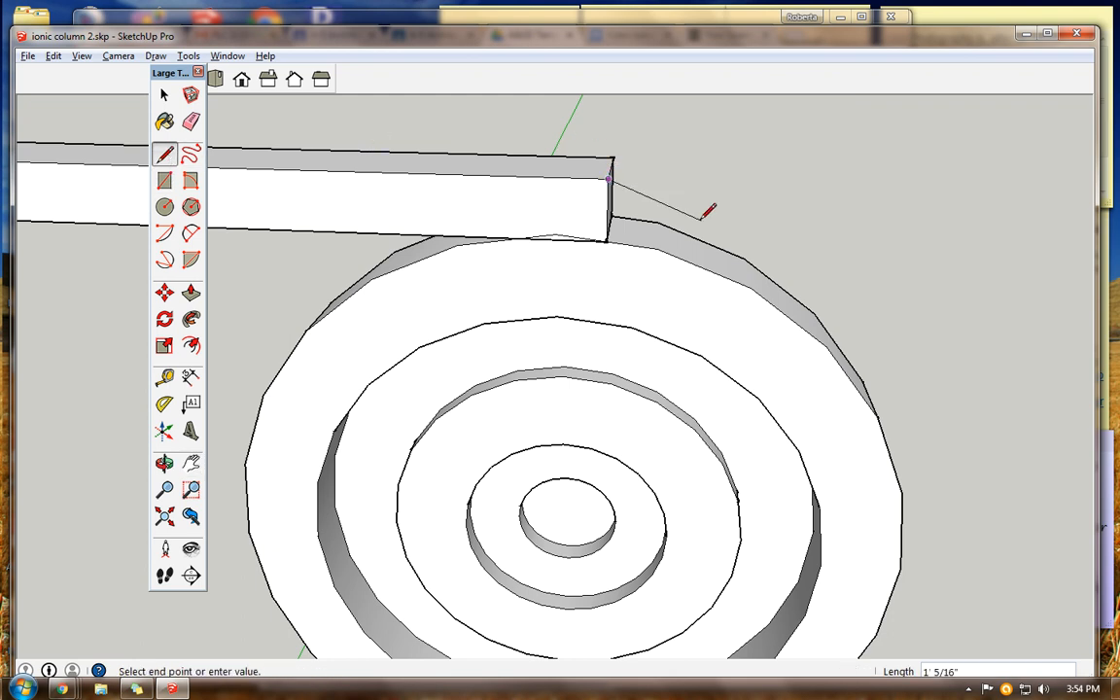
click(749, 286)
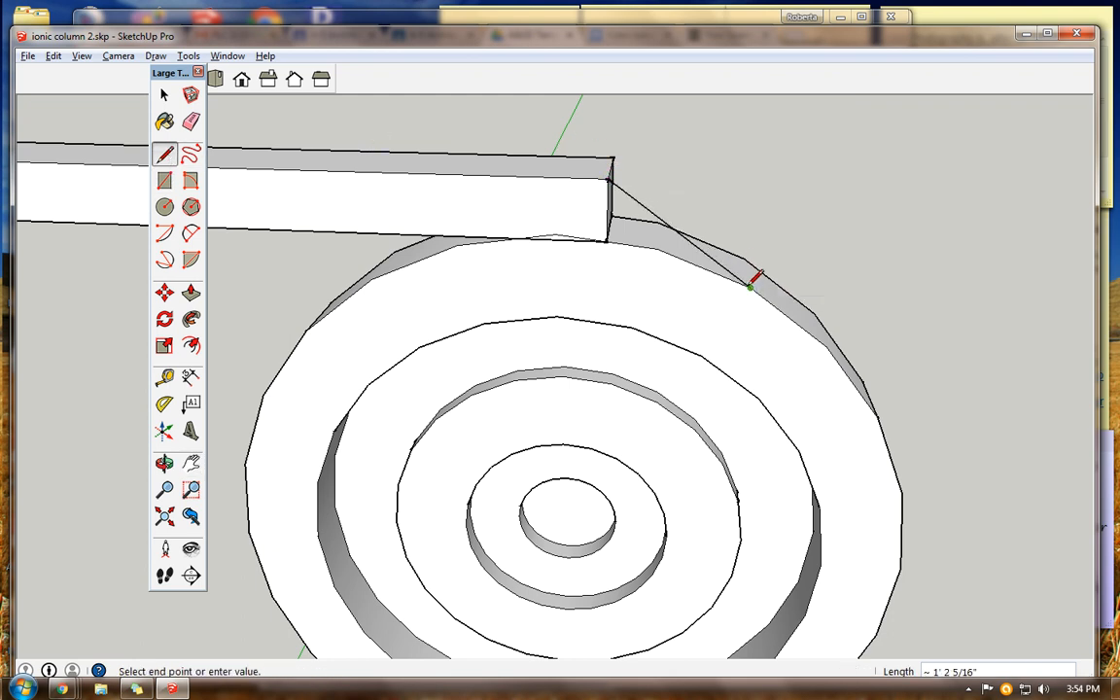
click(605, 241)
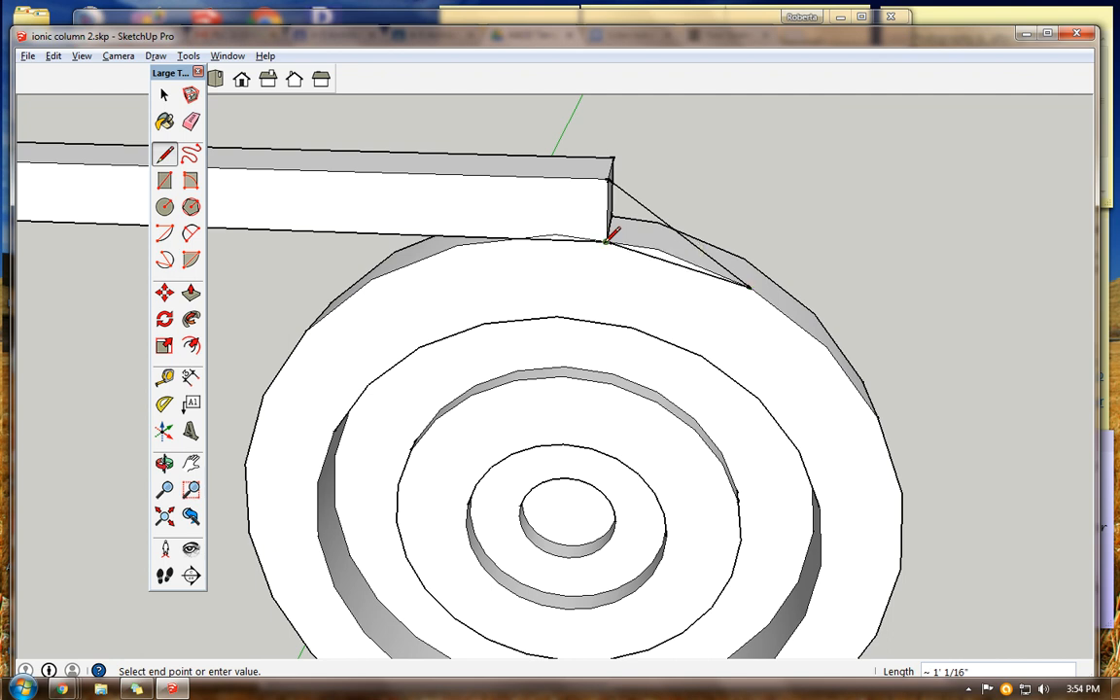
click(609, 177)
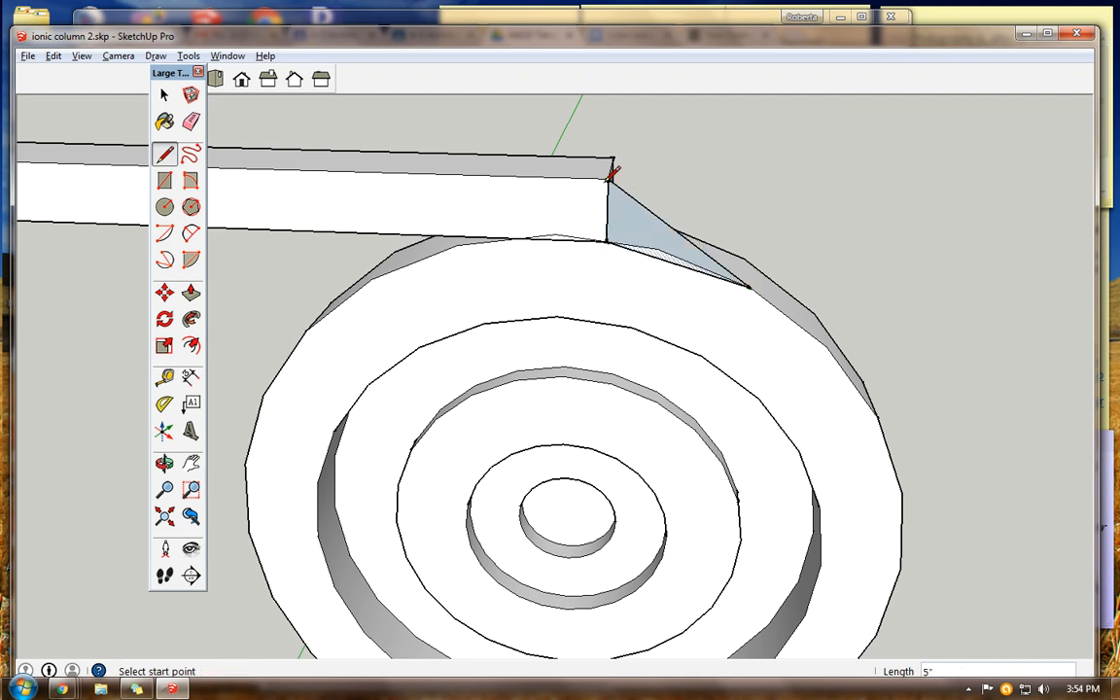
- Push/pull the second volute's triangle 7" across the bar's depth to form the matching wedge
click(164, 463)
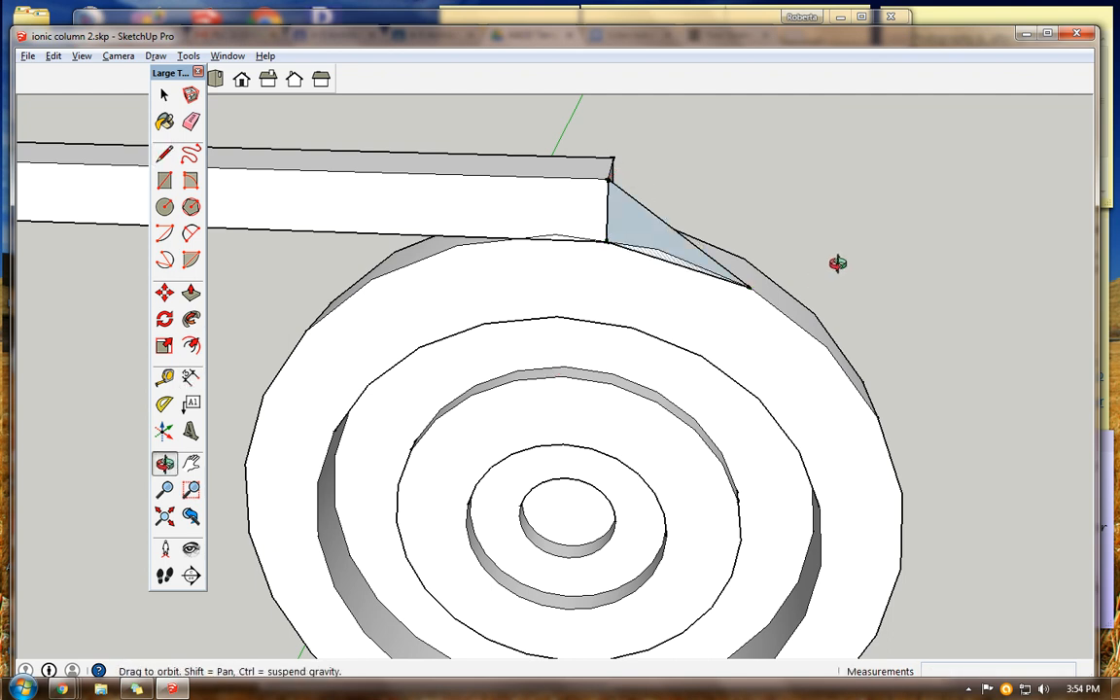
drag(842, 258, 300, 203)
click(164, 94)
click(427, 205)
click(190, 293)
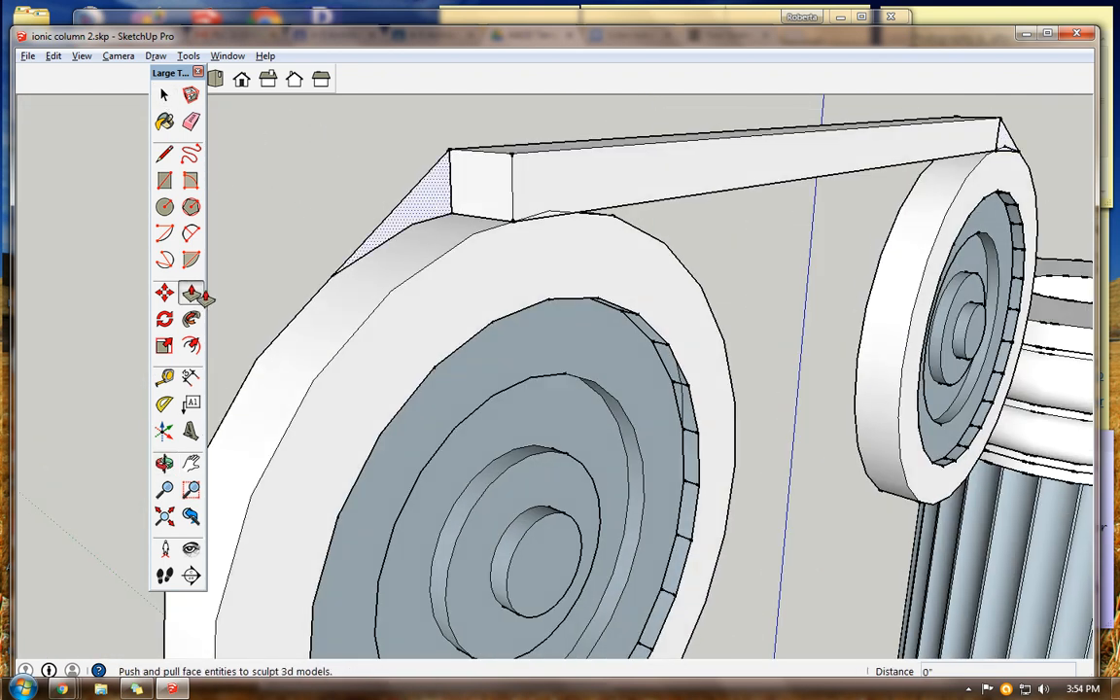
drag(429, 210, 498, 230)
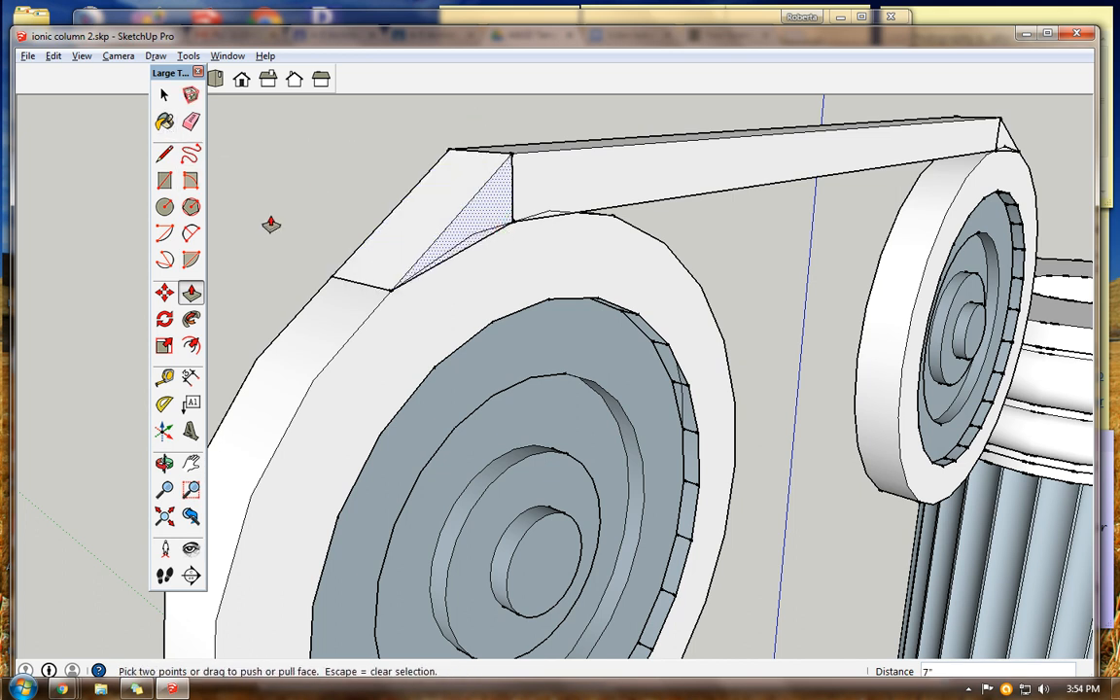
- From the top view, select the complete volute pair with its bar and wedges beside the column and make it a group
scroll(271, 221, down, 3)
scroll(273, 224, down, 2)
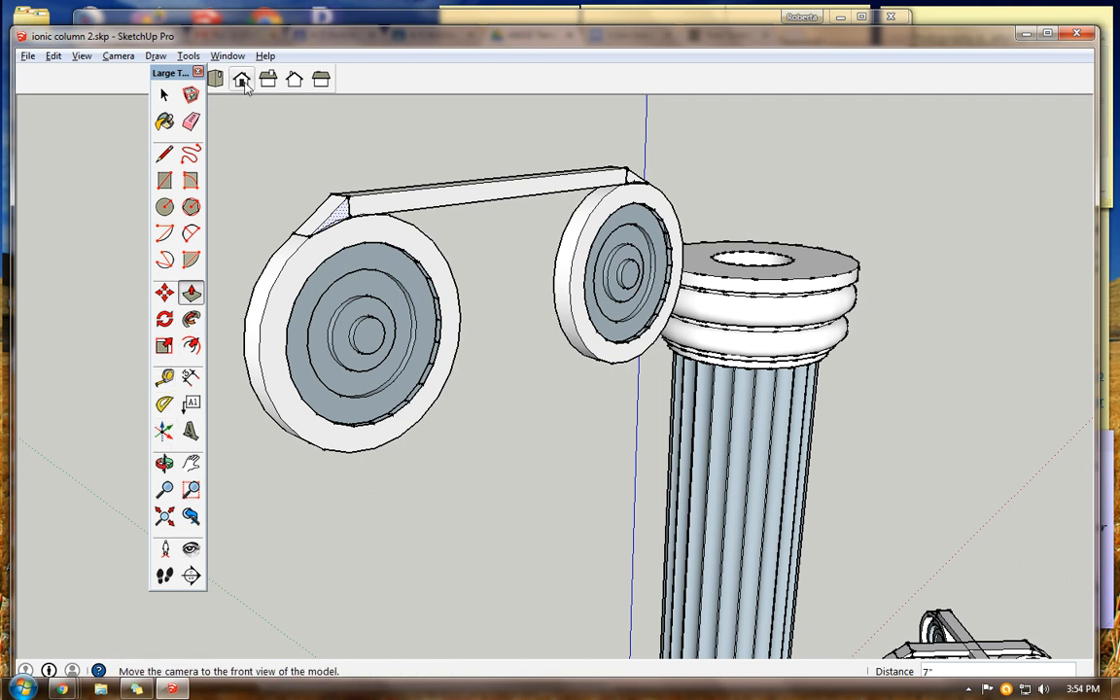
click(216, 79)
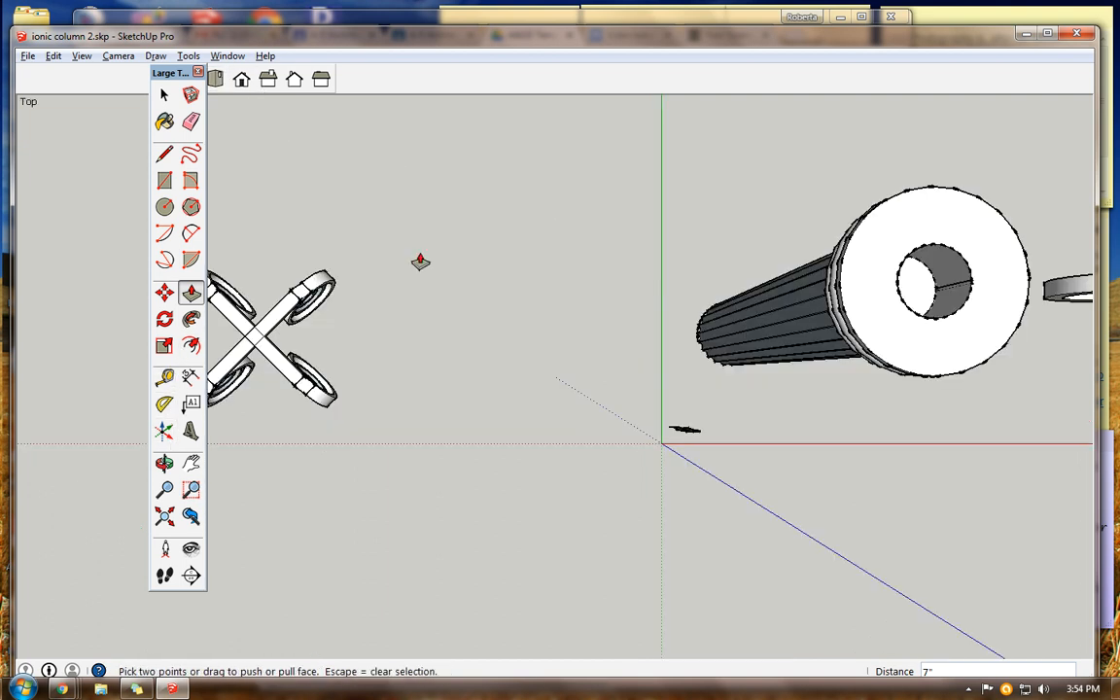
click(829, 312)
click(676, 310)
click(191, 462)
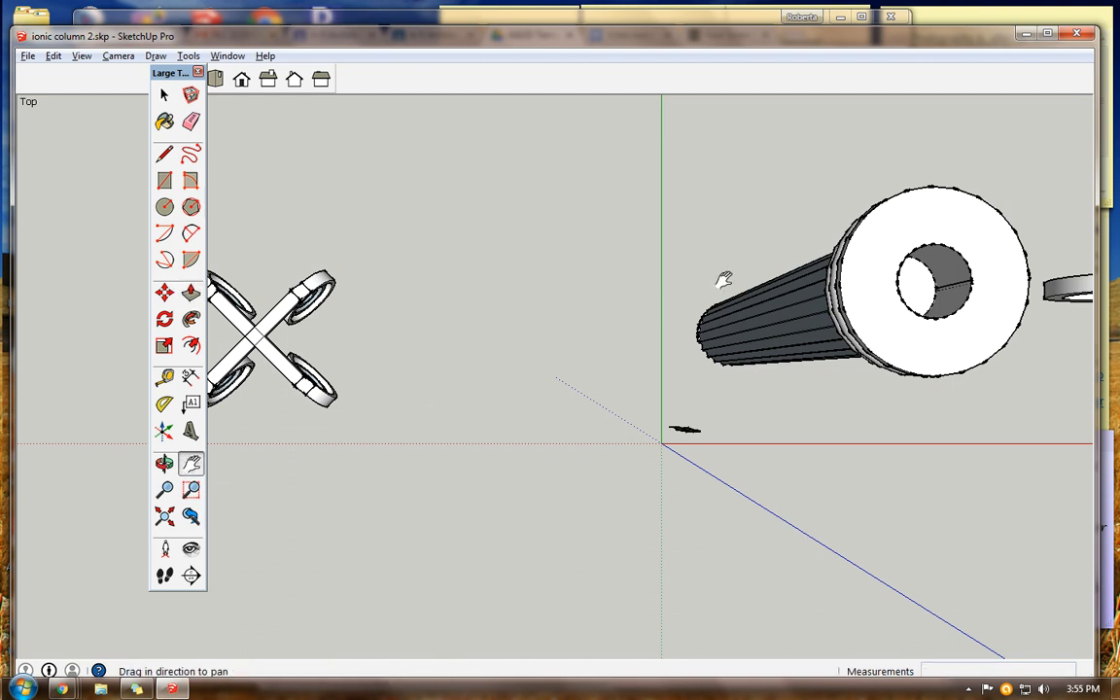
drag(742, 276, 375, 257)
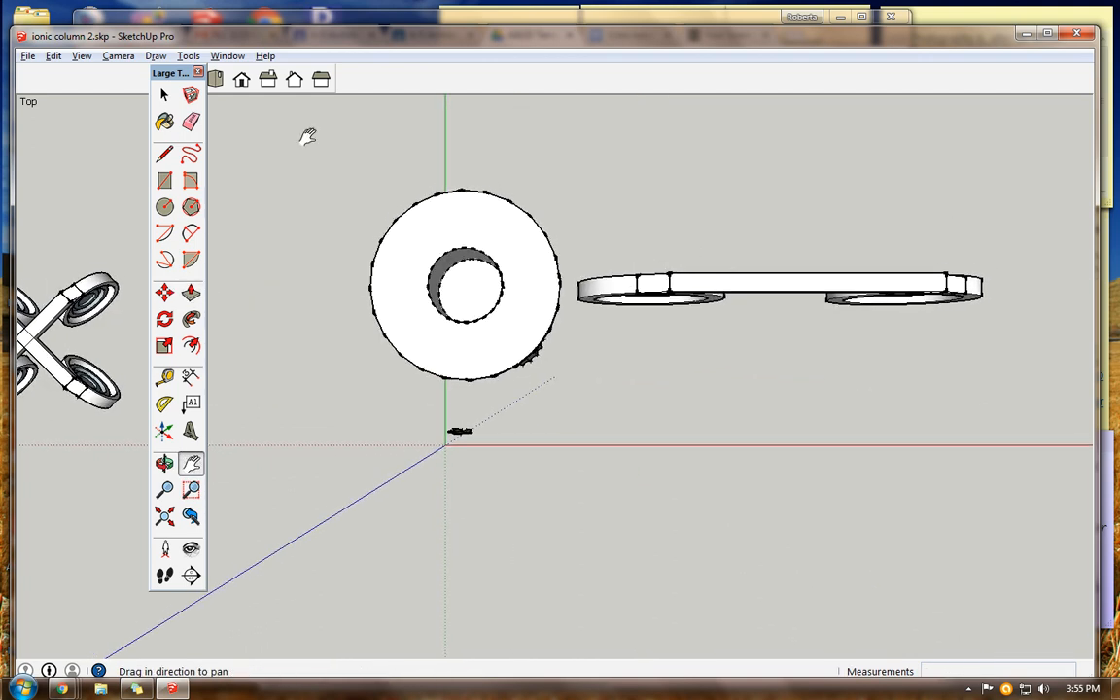
click(163, 95)
drag(569, 240, 1011, 342)
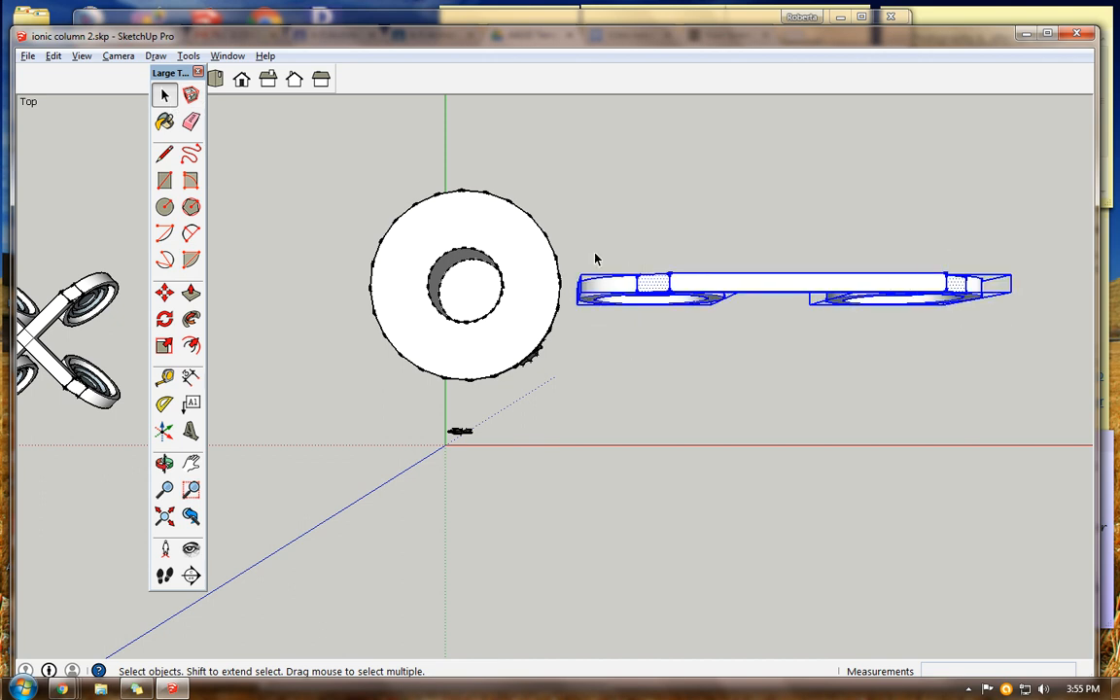
click(53, 56)
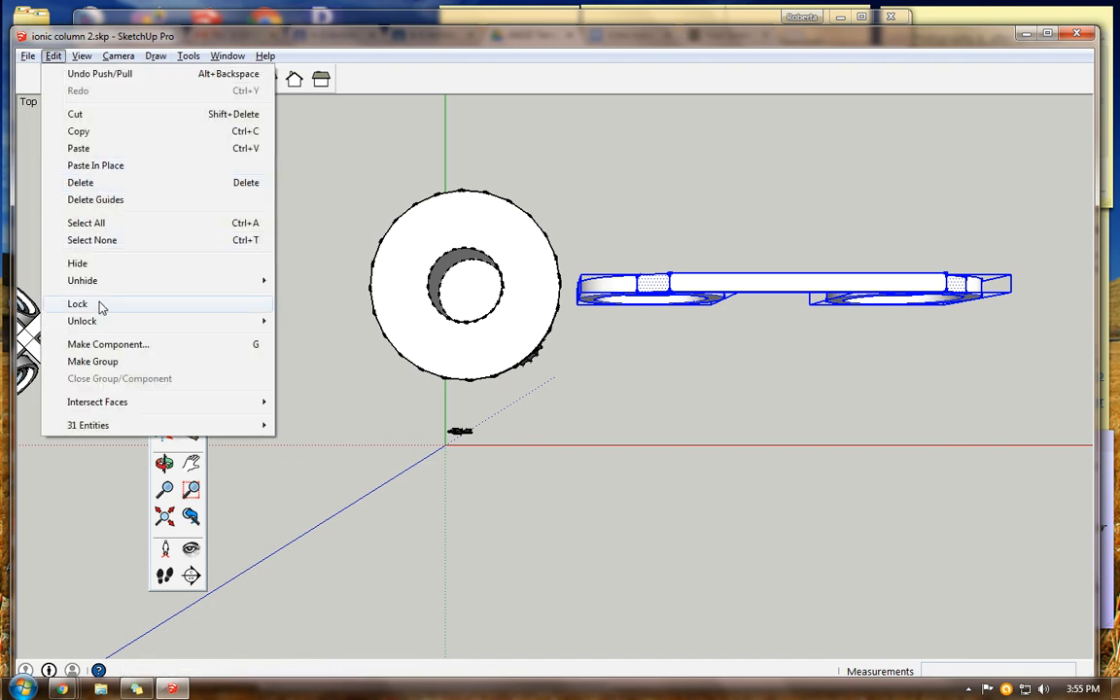
click(97, 364)
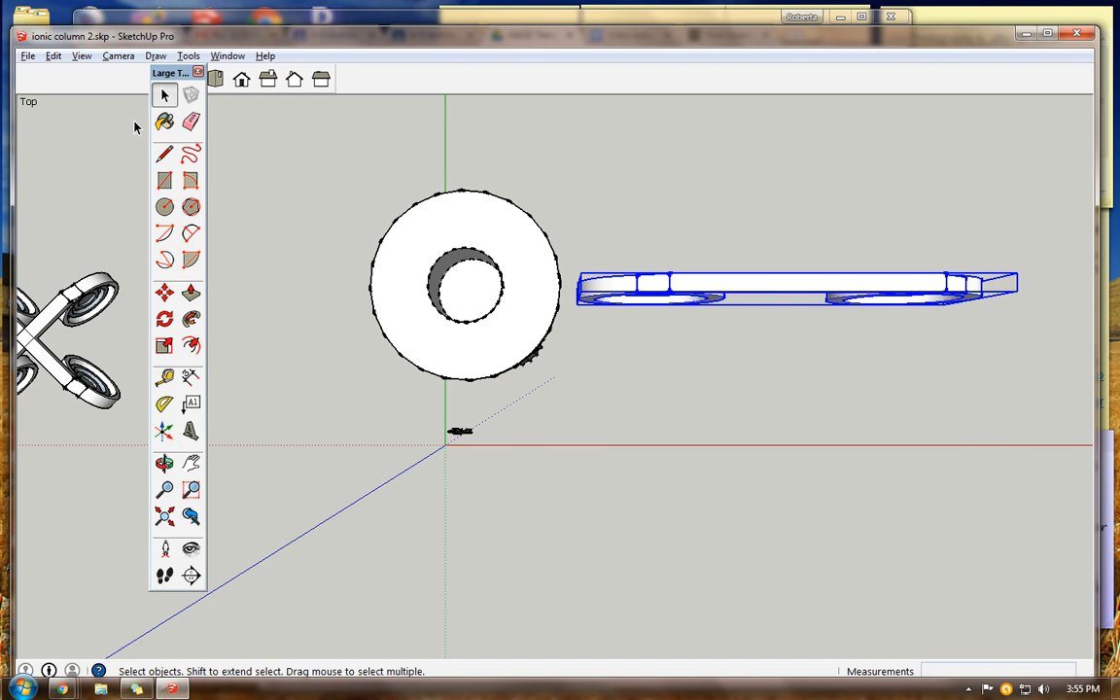
- Copy the volute group about 2' 9 11/16" along the green axis, parallel to the original
click(164, 292)
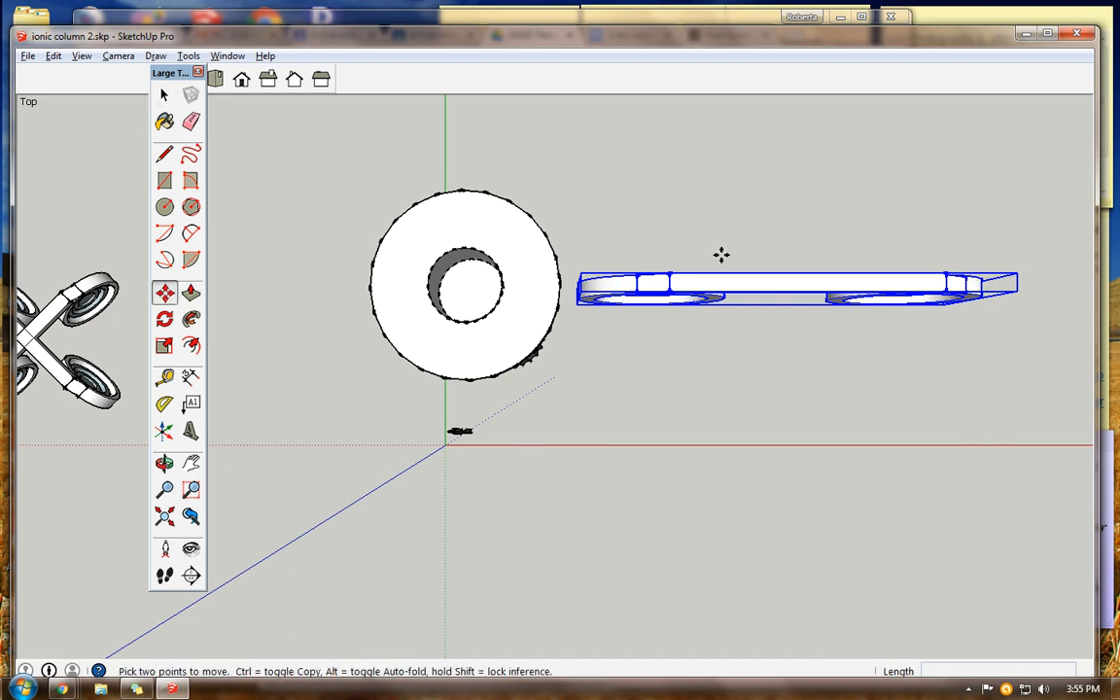
click(798, 283)
key(ctrl)
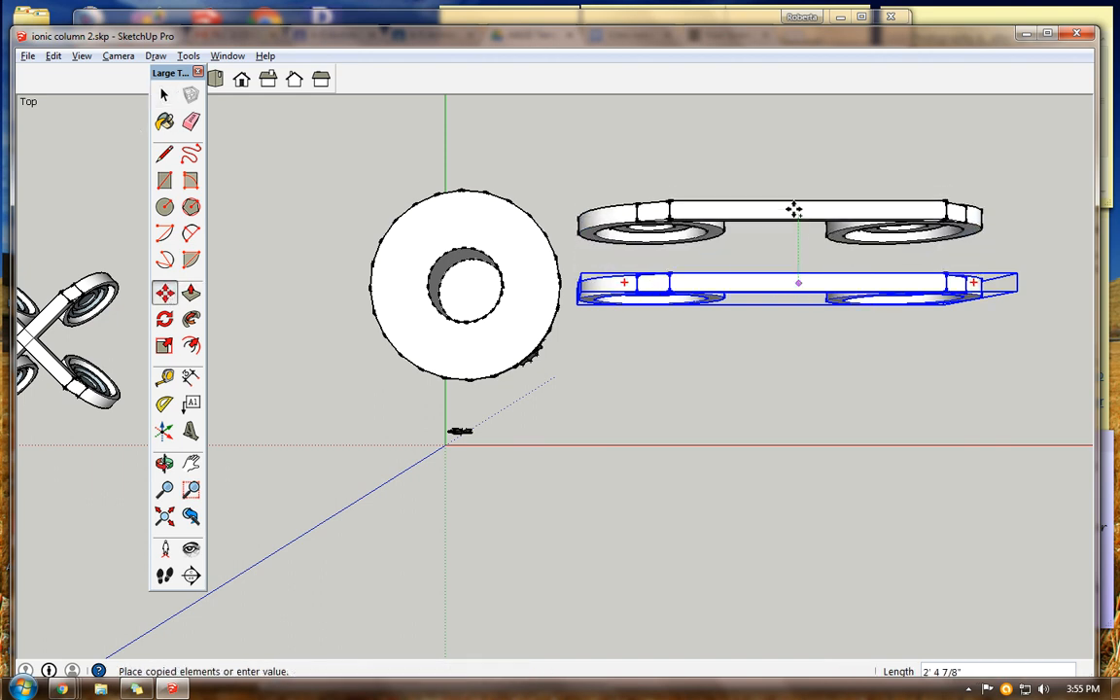
click(795, 196)
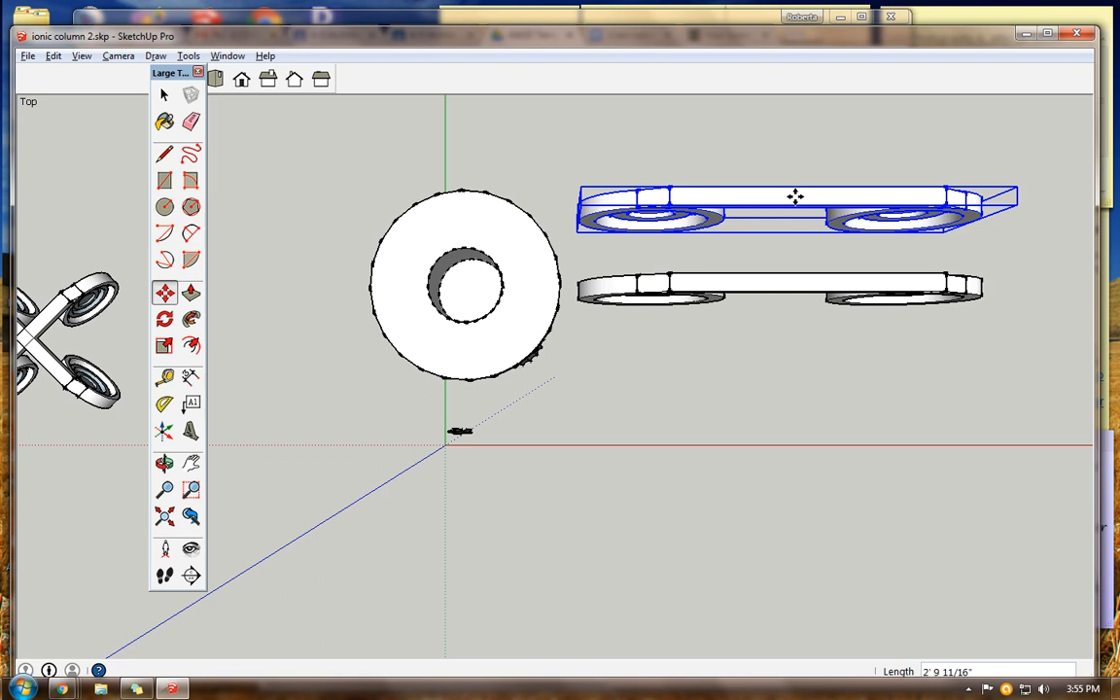
- Rotate the copied volute group 90 degrees about the midpoint of its bar
click(164, 319)
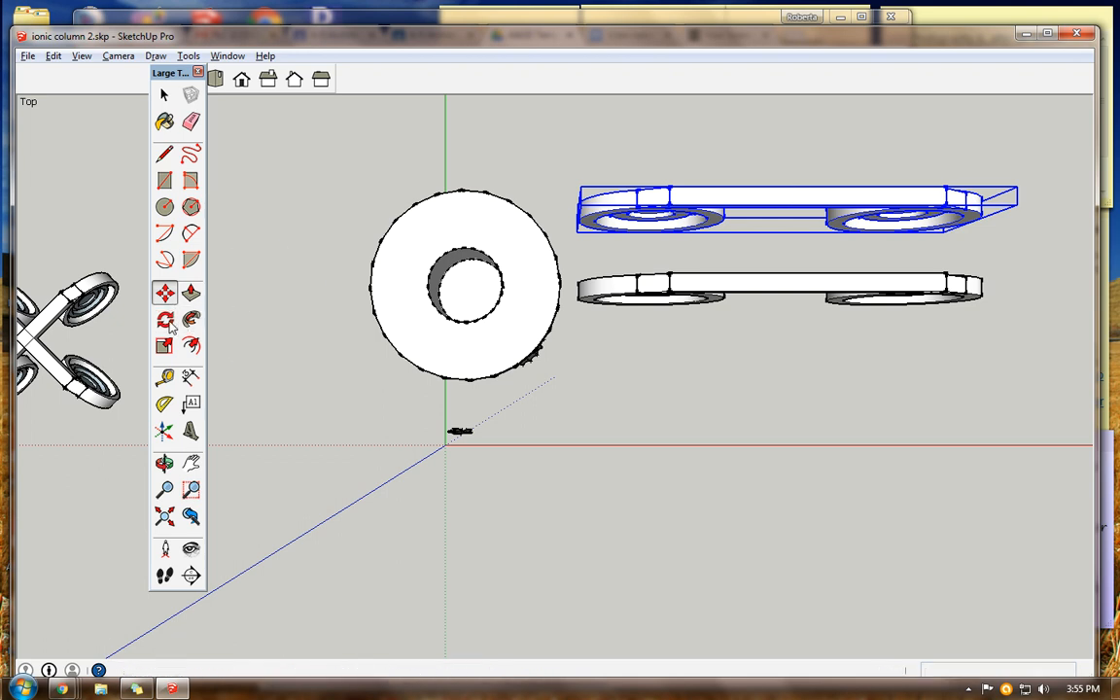
click(795, 196)
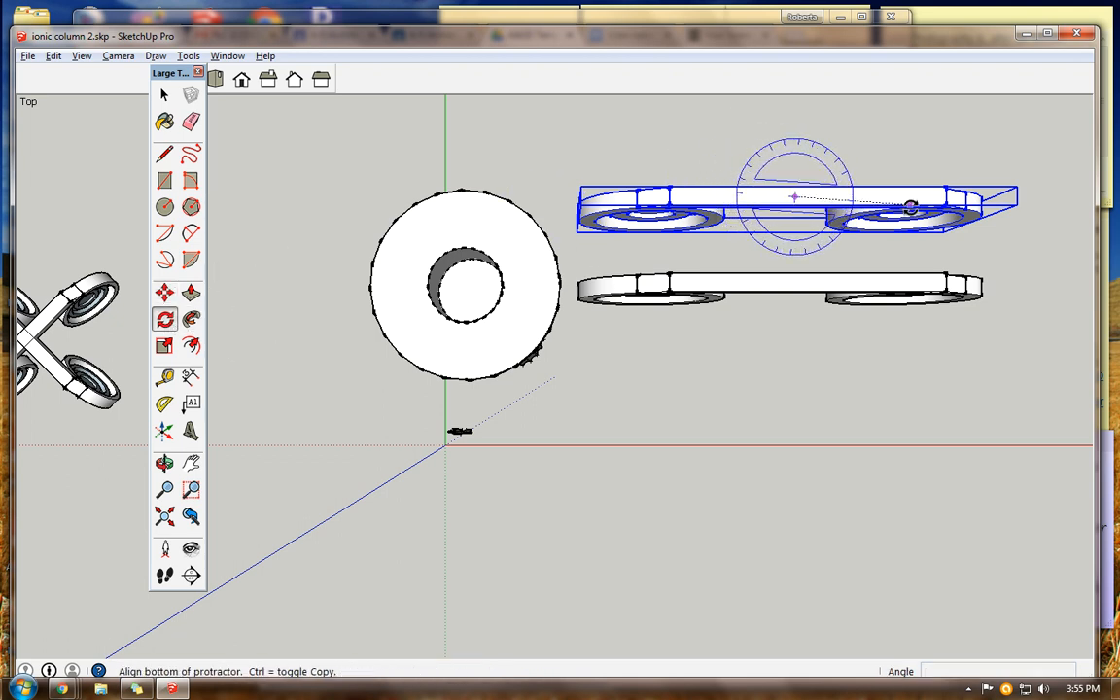
click(1053, 198)
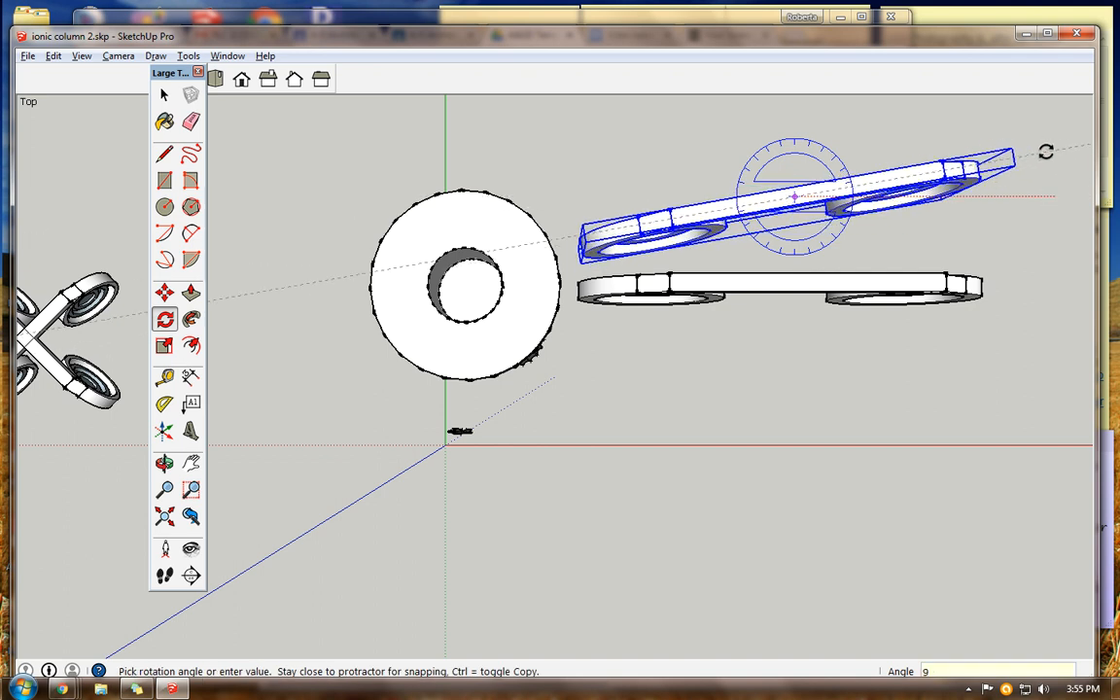
key(Return)
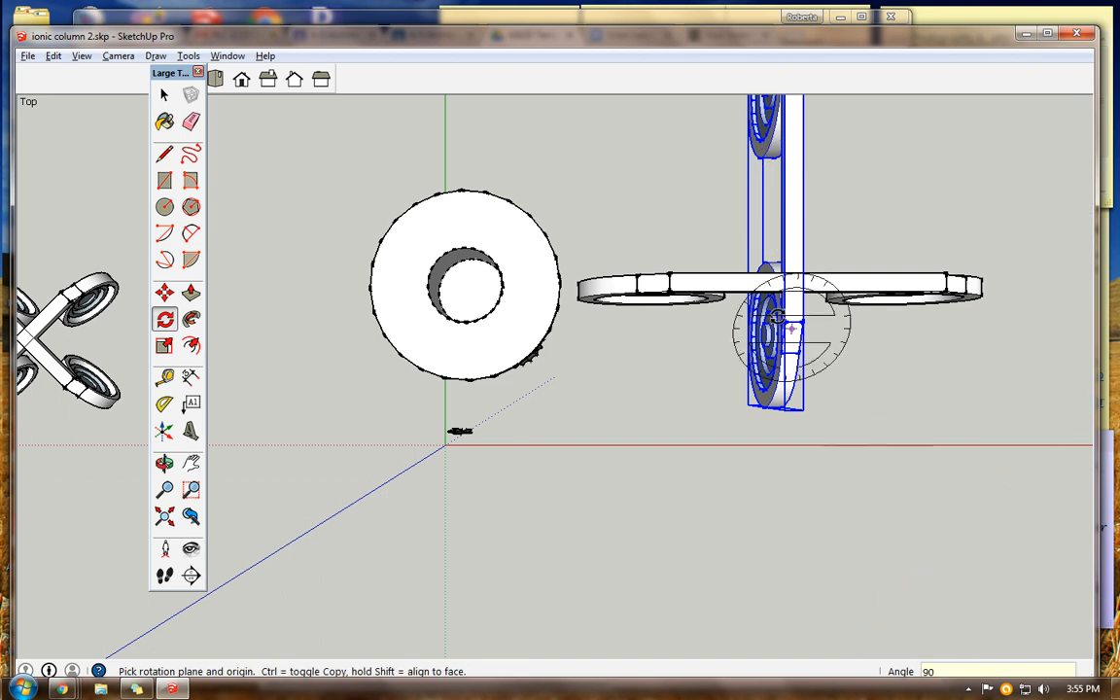
- Move the rotated copy about 2' 6 7/8" along the green axis so the two bars cross at their middles
click(165, 293)
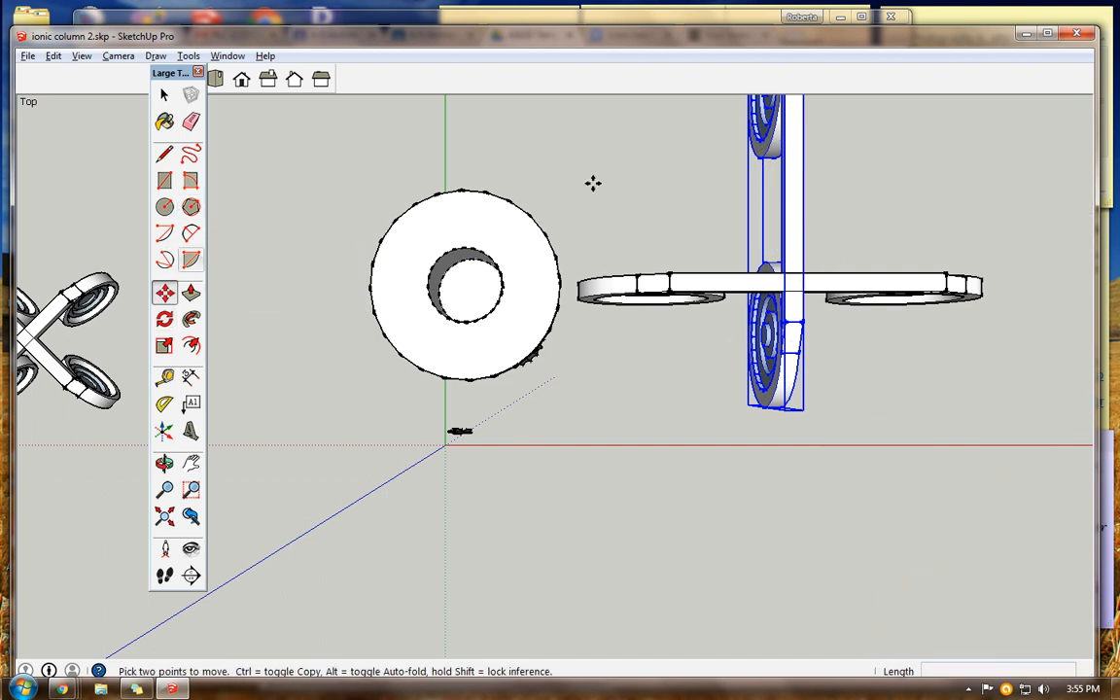
click(789, 184)
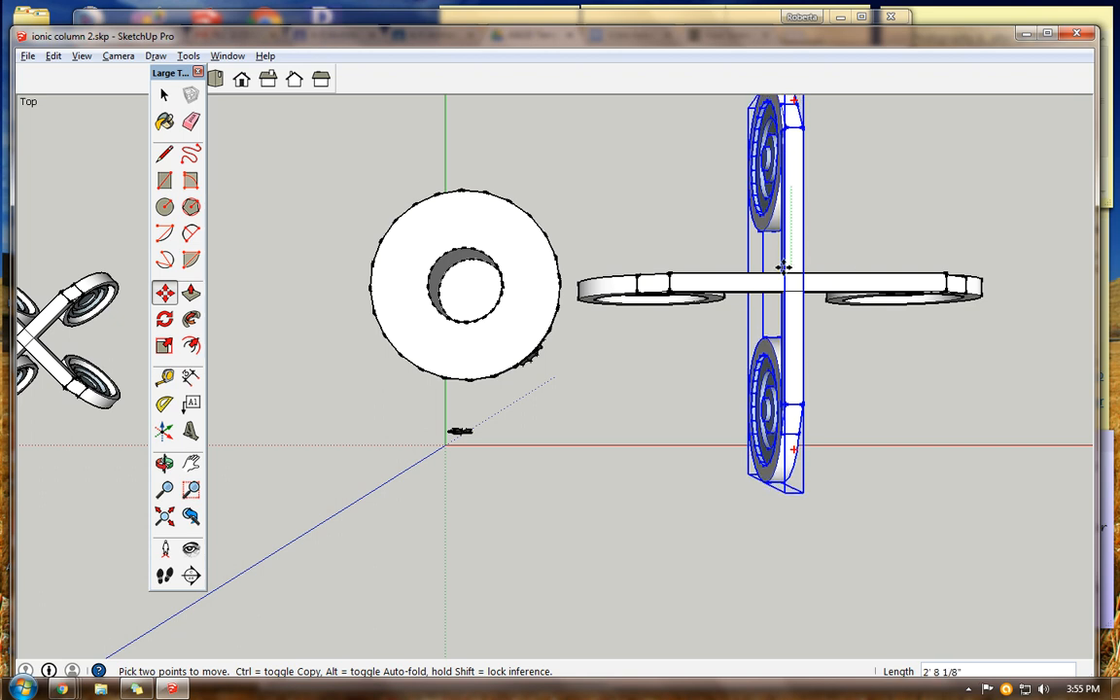
click(783, 263)
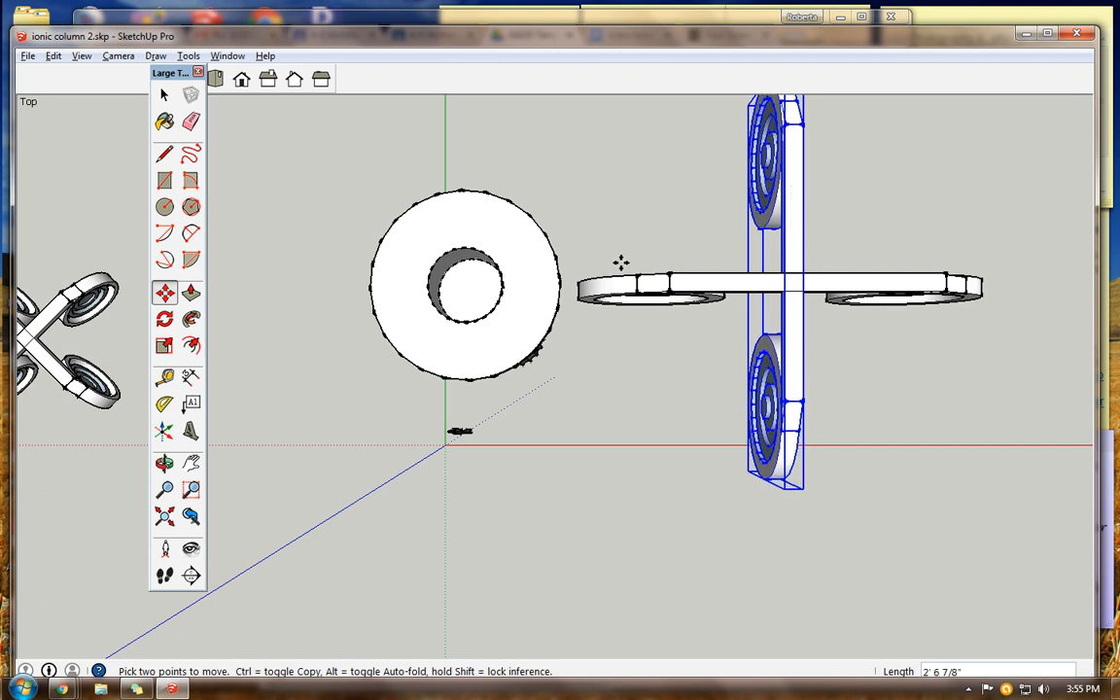
- Select both crossing volute groups and combine them into a single group
click(191, 463)
drag(672, 286, 694, 307)
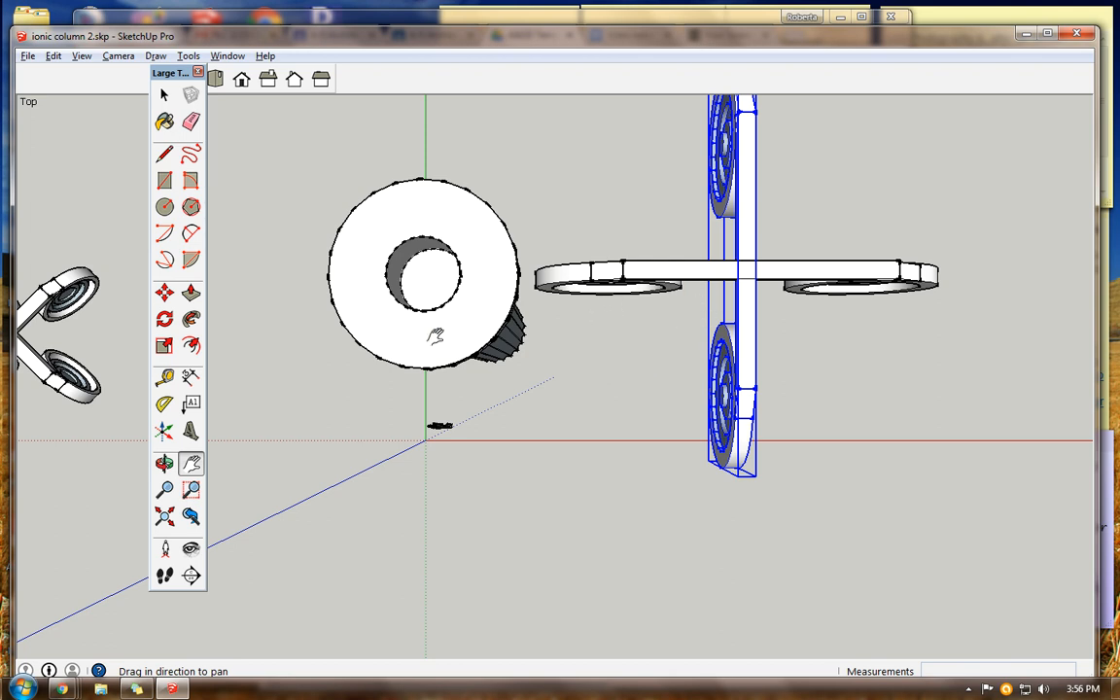
click(164, 463)
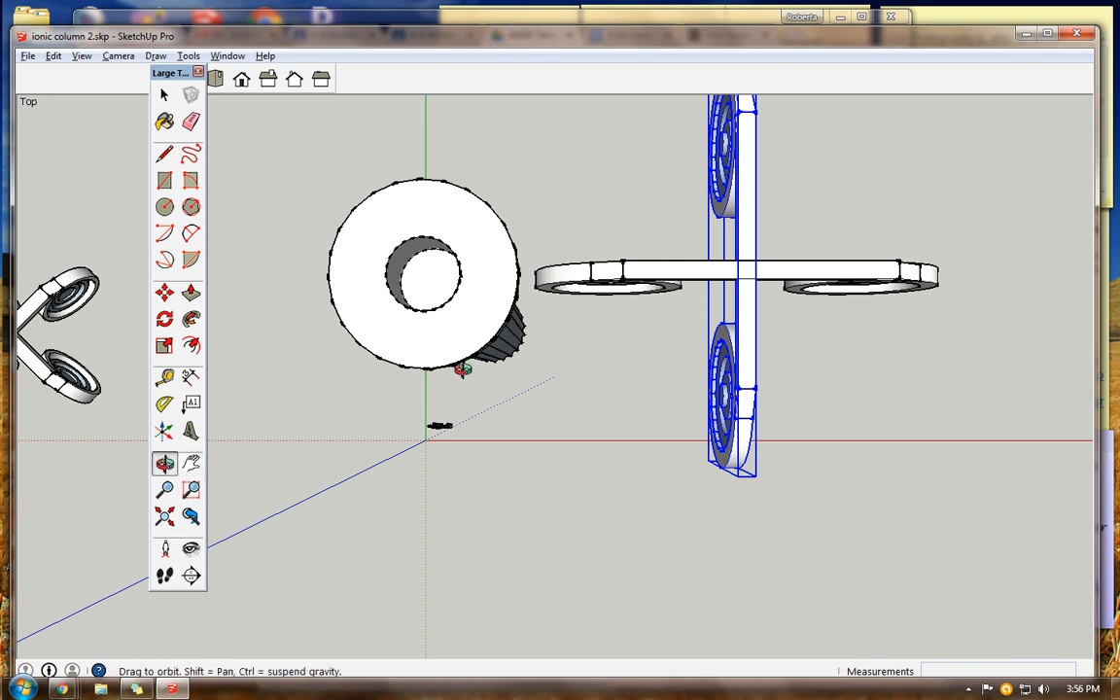
scroll(400, 393, down, 3)
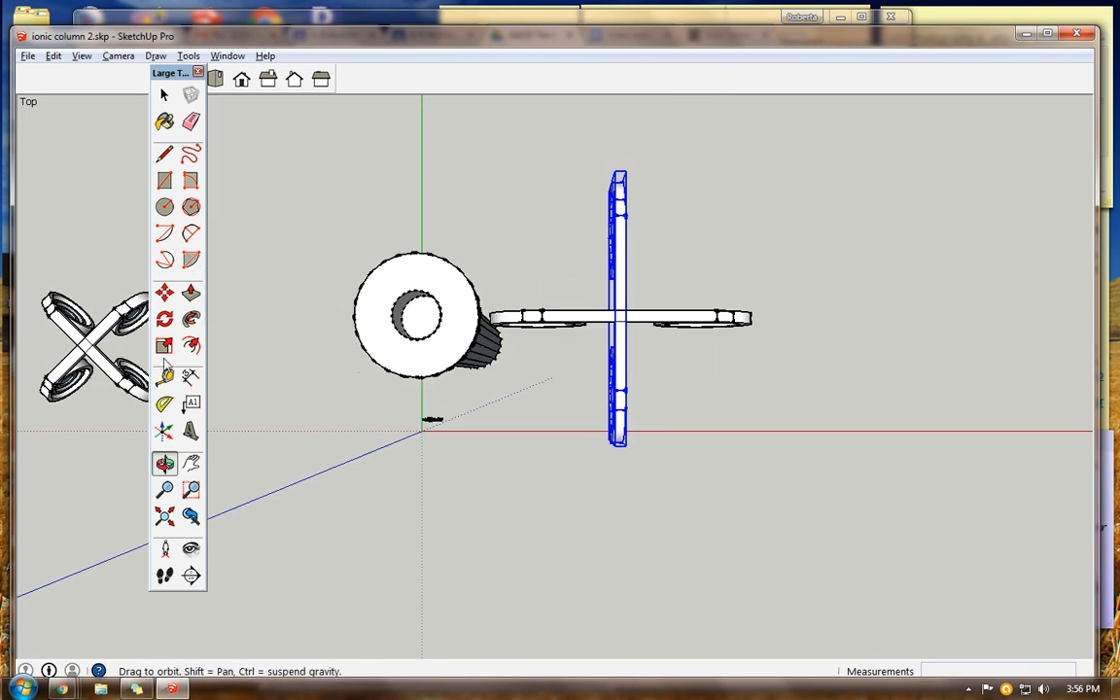
click(165, 95)
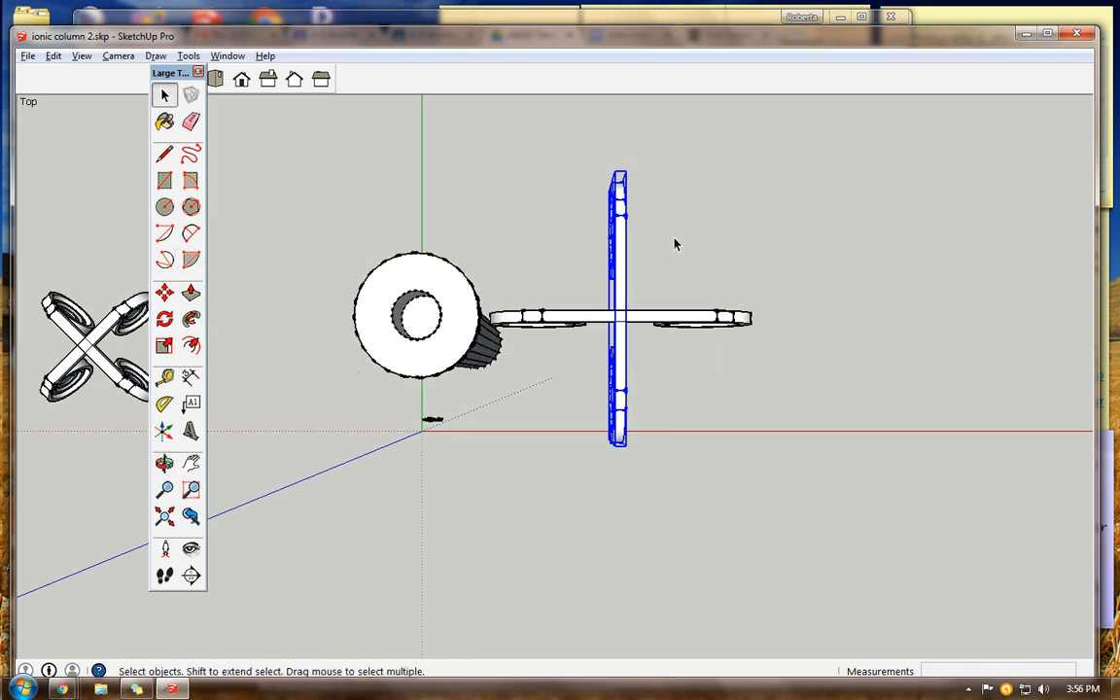
click(581, 323)
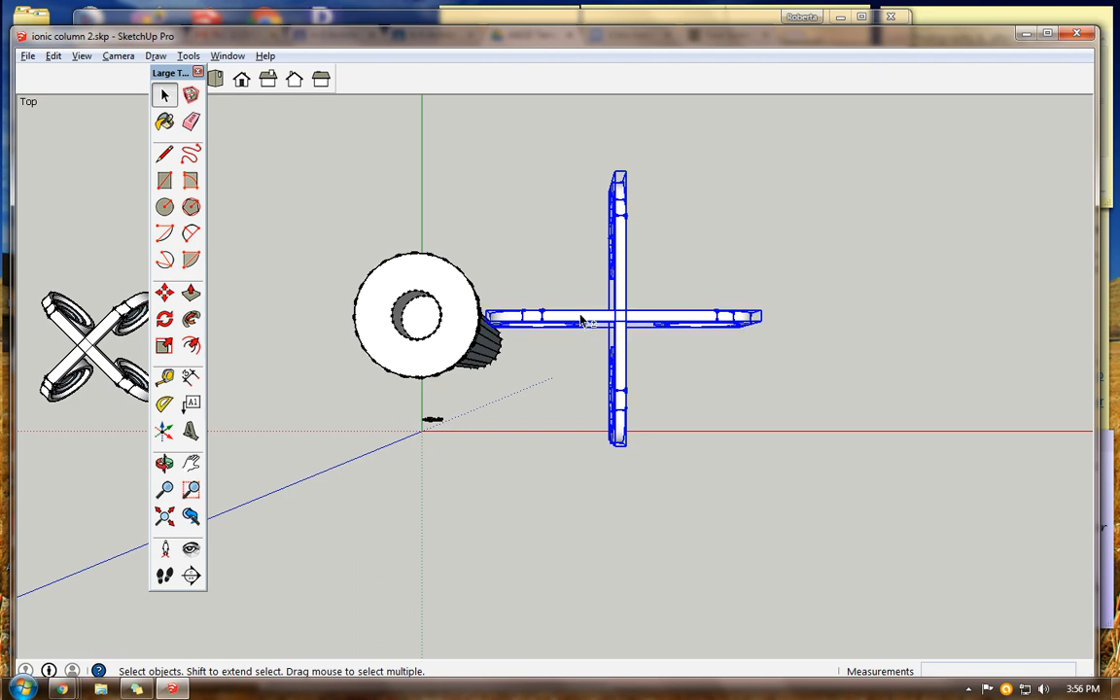
click(53, 58)
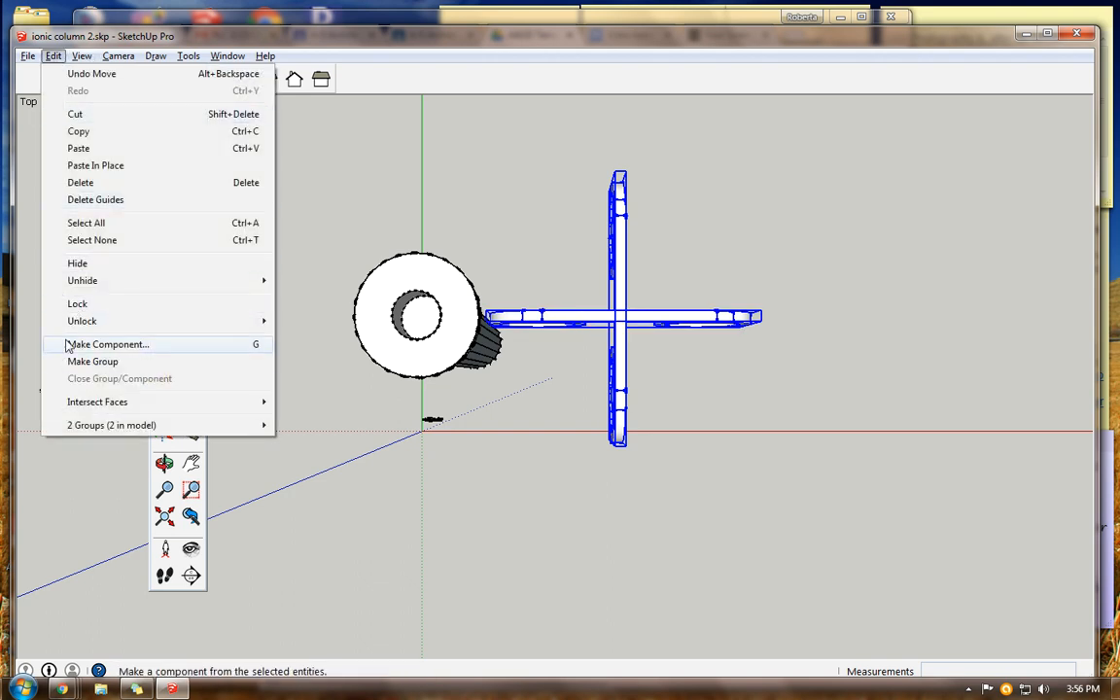
click(92, 360)
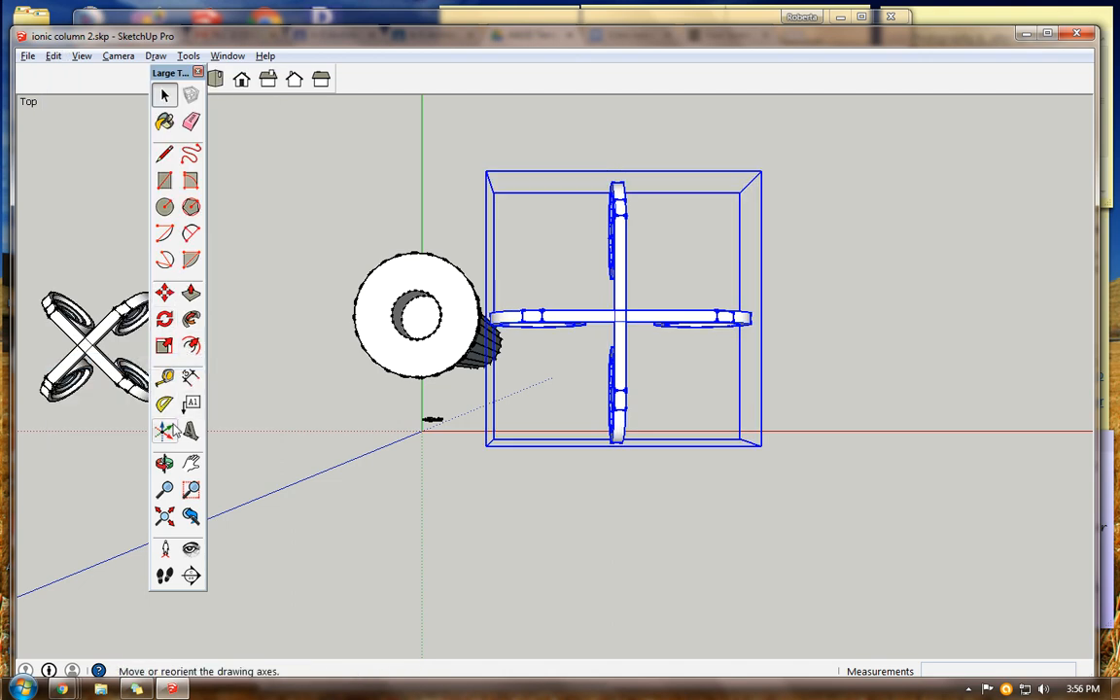
- Move the crossed volute group about 10' 10 15/16" over the column's centre and lower it about 2' 7 15/16" along the blue axis onto the column's top
click(164, 293)
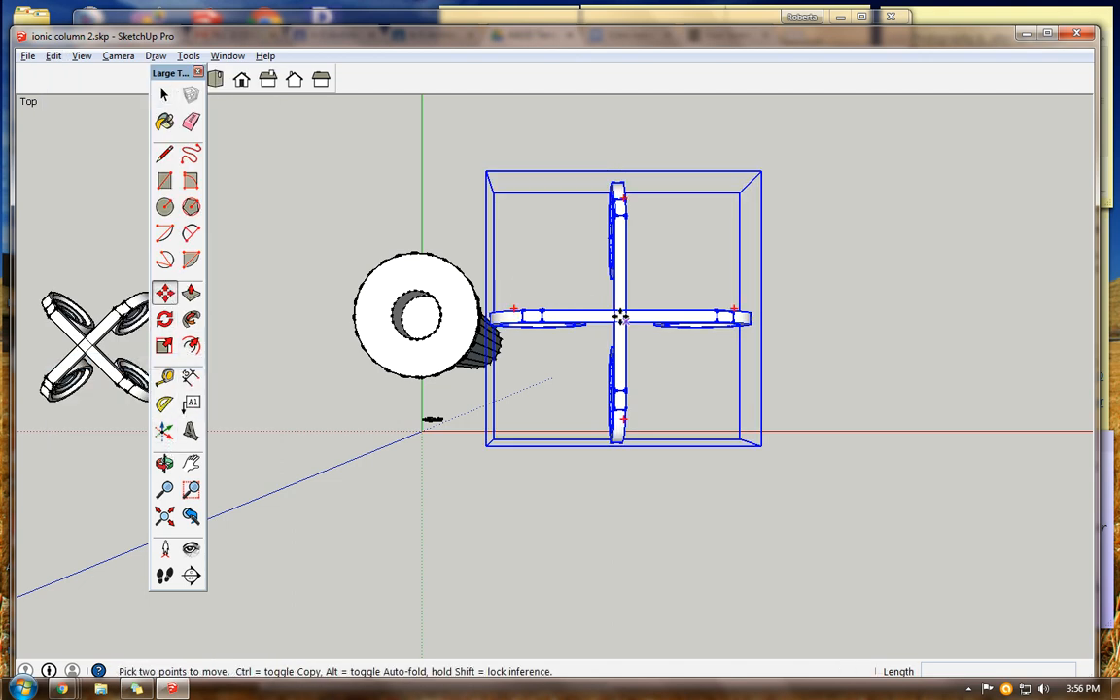
drag(627, 316, 410, 309)
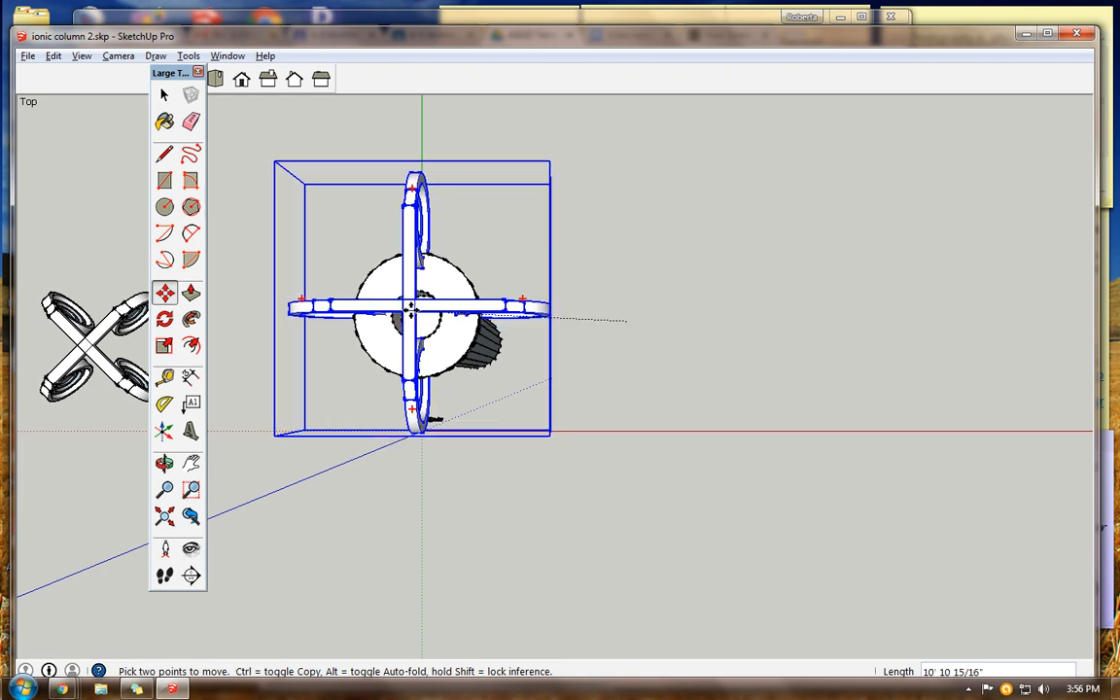
click(164, 463)
drag(473, 463, 428, 249)
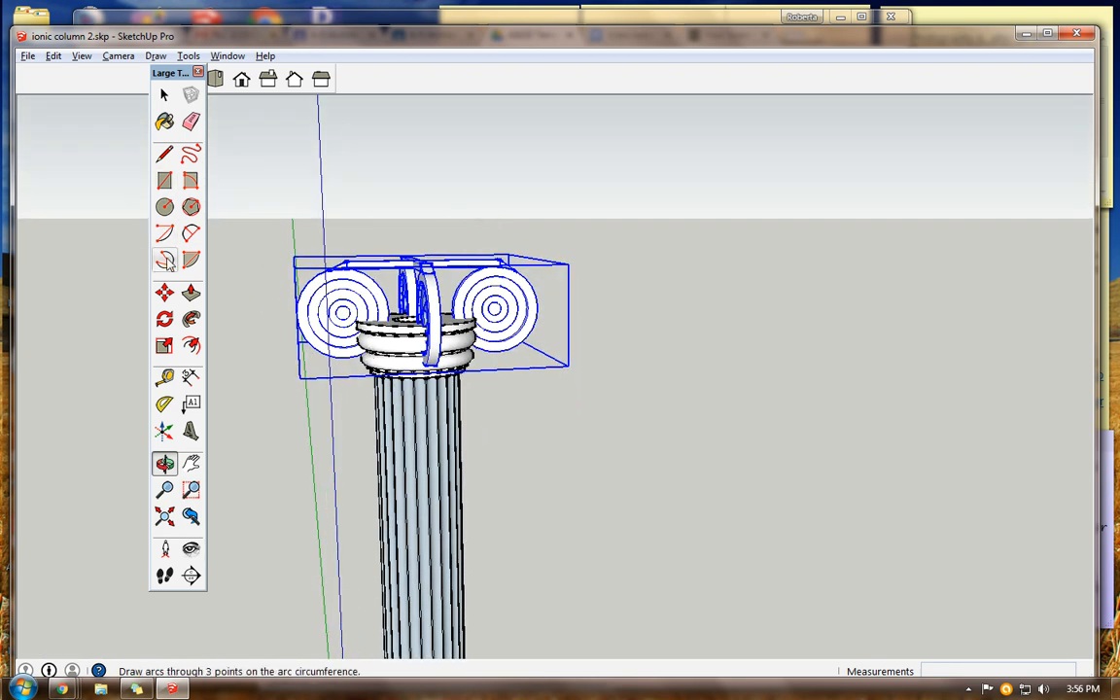
click(165, 293)
click(415, 263)
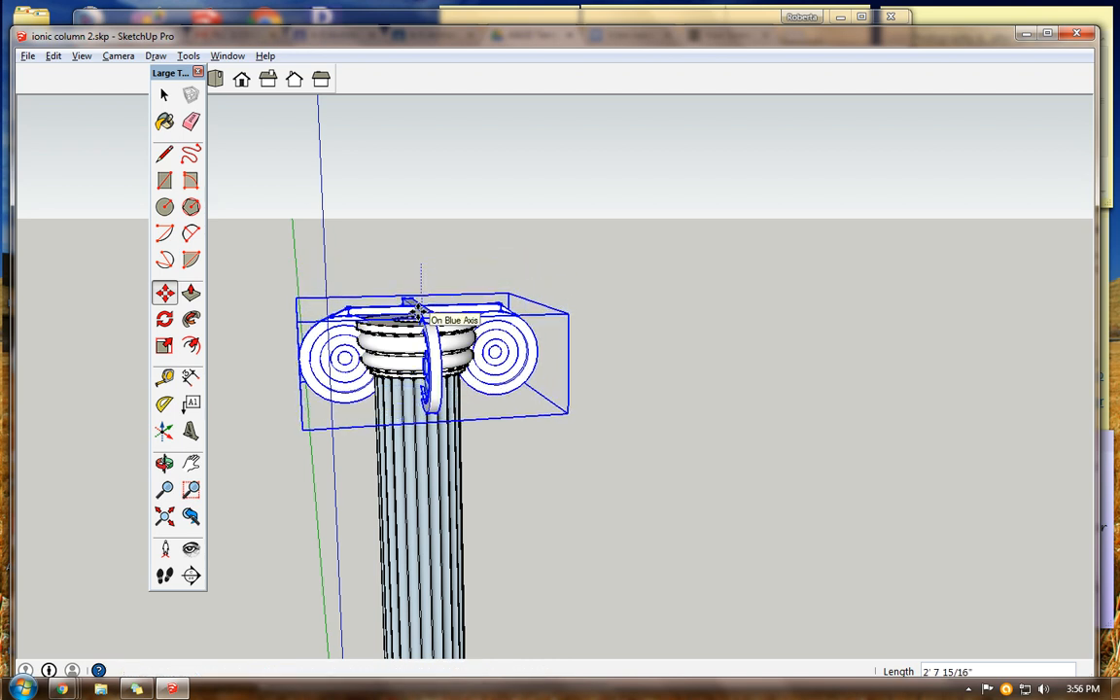
click(416, 310)
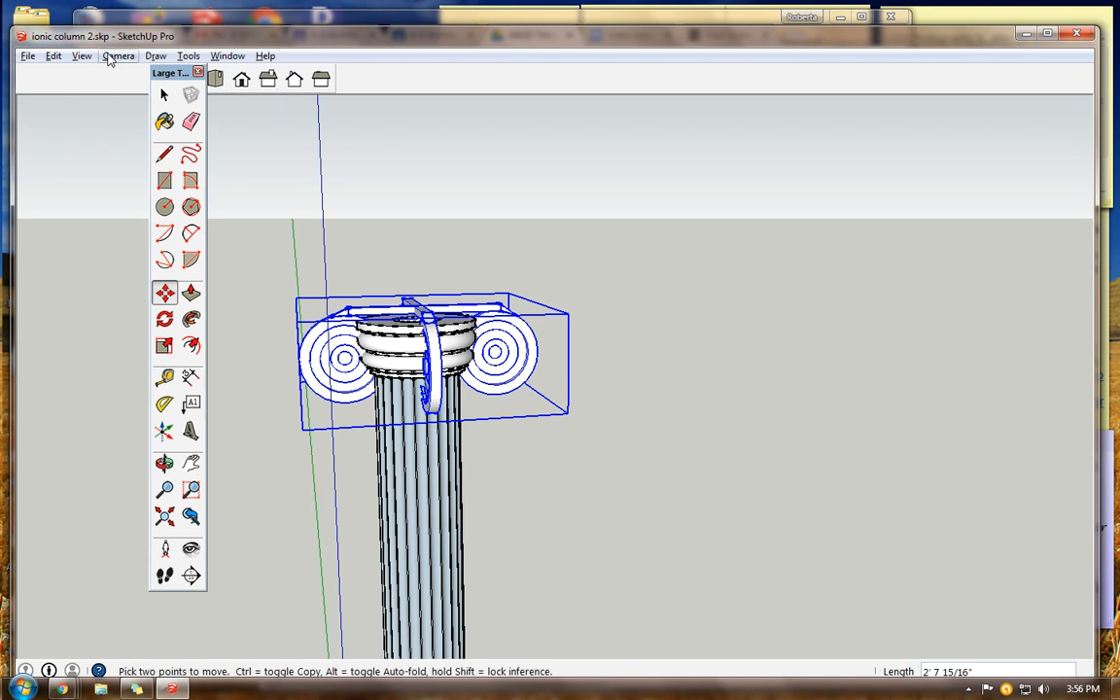
- Rotate the crossed volute group 45 degrees about the column's centre in plan and return to the front view
click(239, 78)
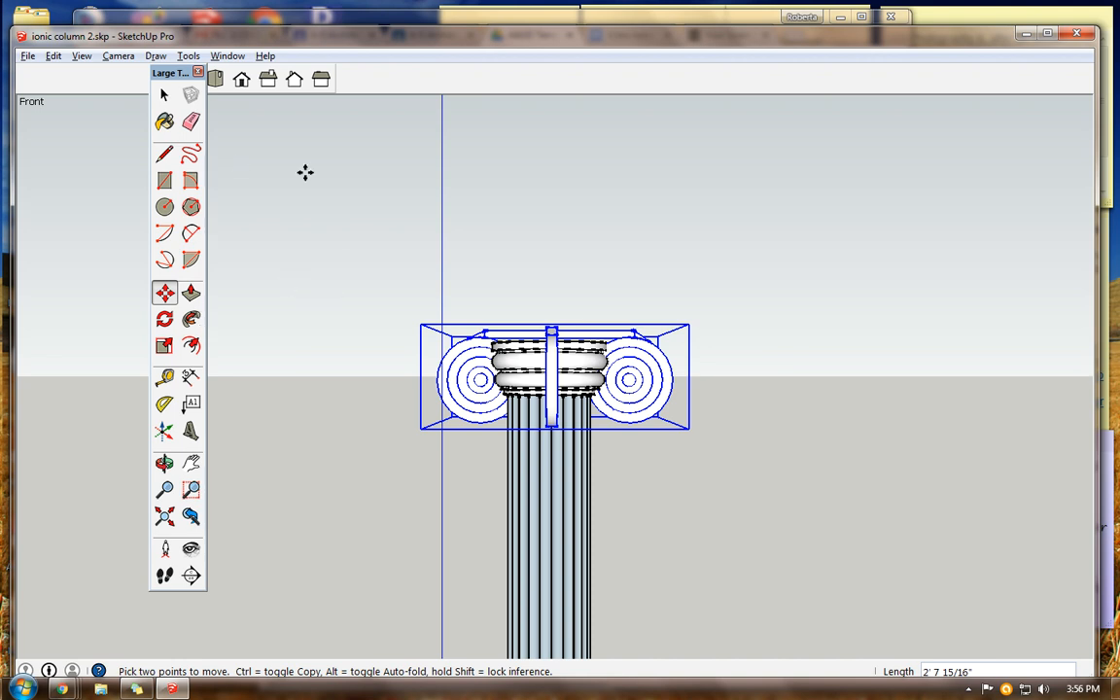
click(215, 78)
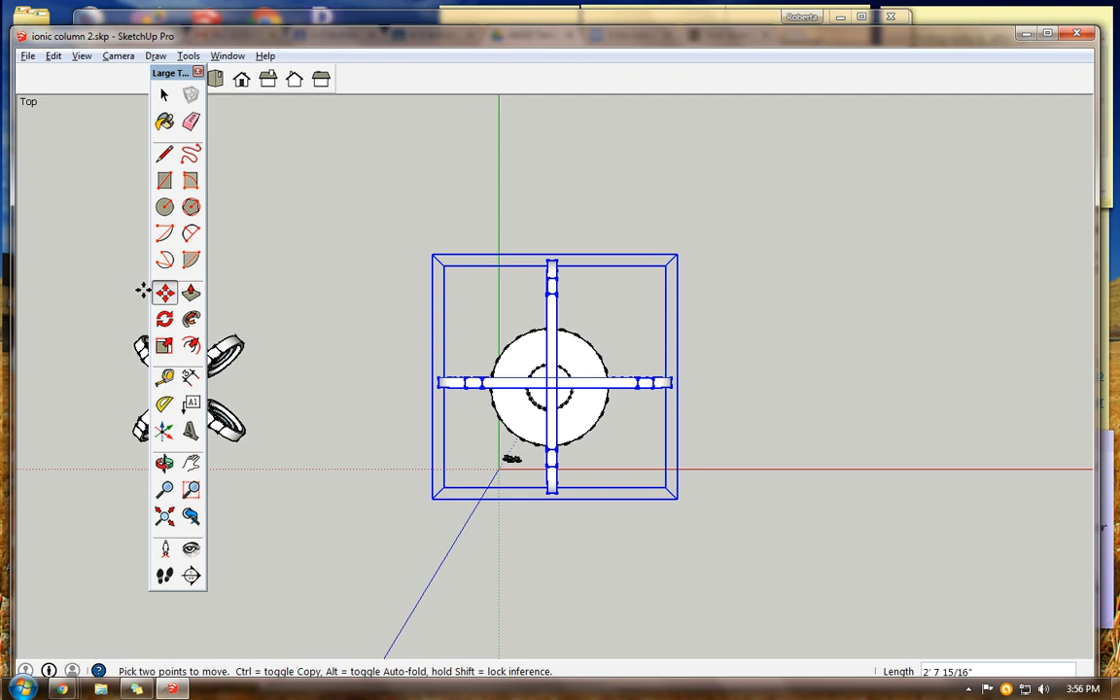
click(165, 319)
click(553, 385)
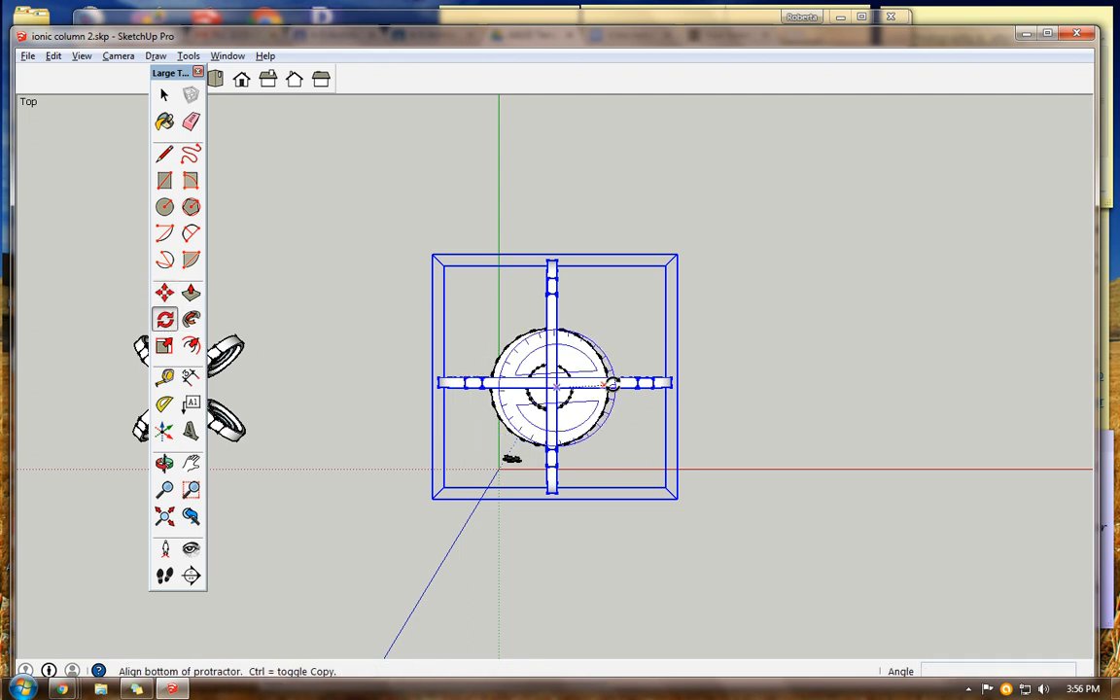
click(811, 387)
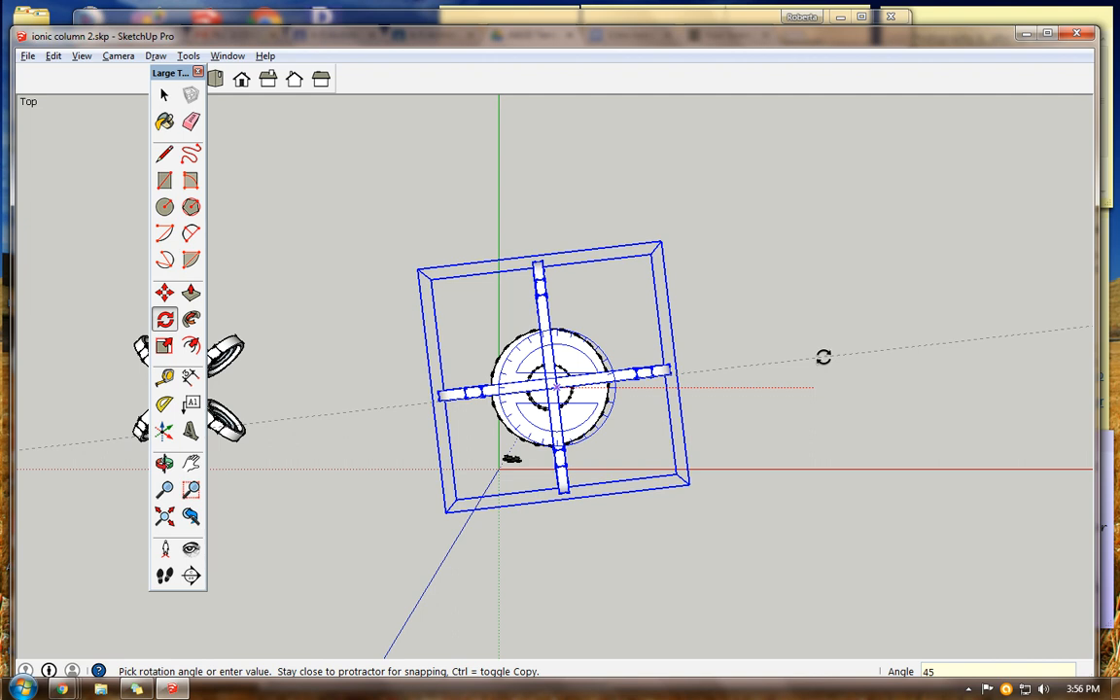
key(Return)
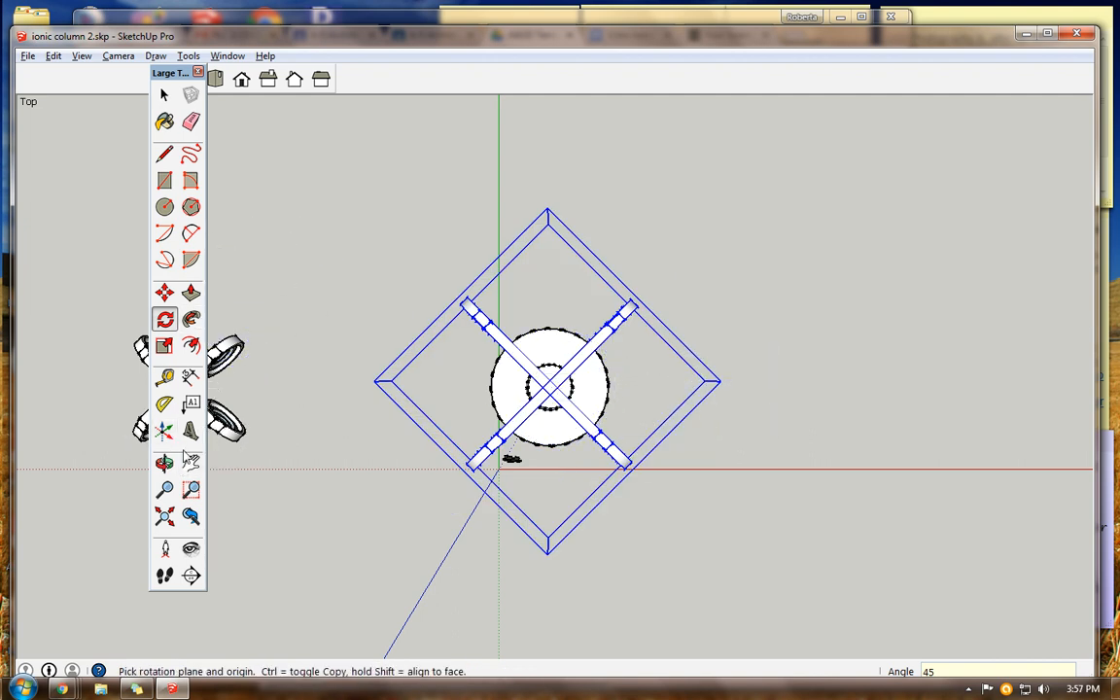
click(241, 79)
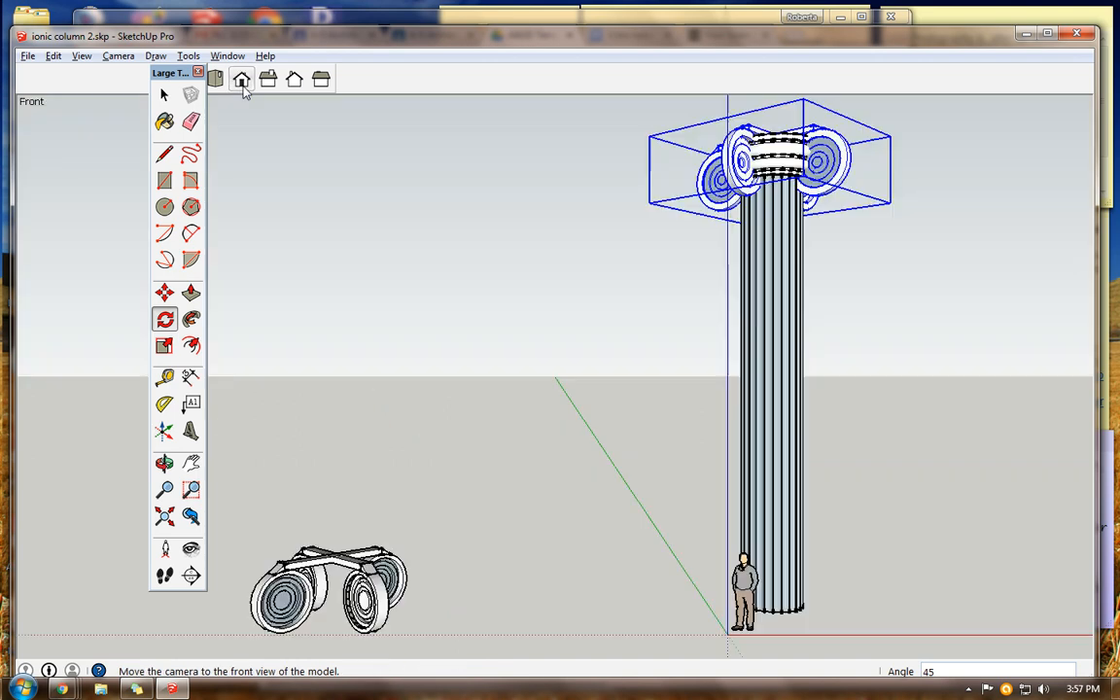
- Clear the selection and examine the crossed volute capital on top of the fluted column
click(164, 94)
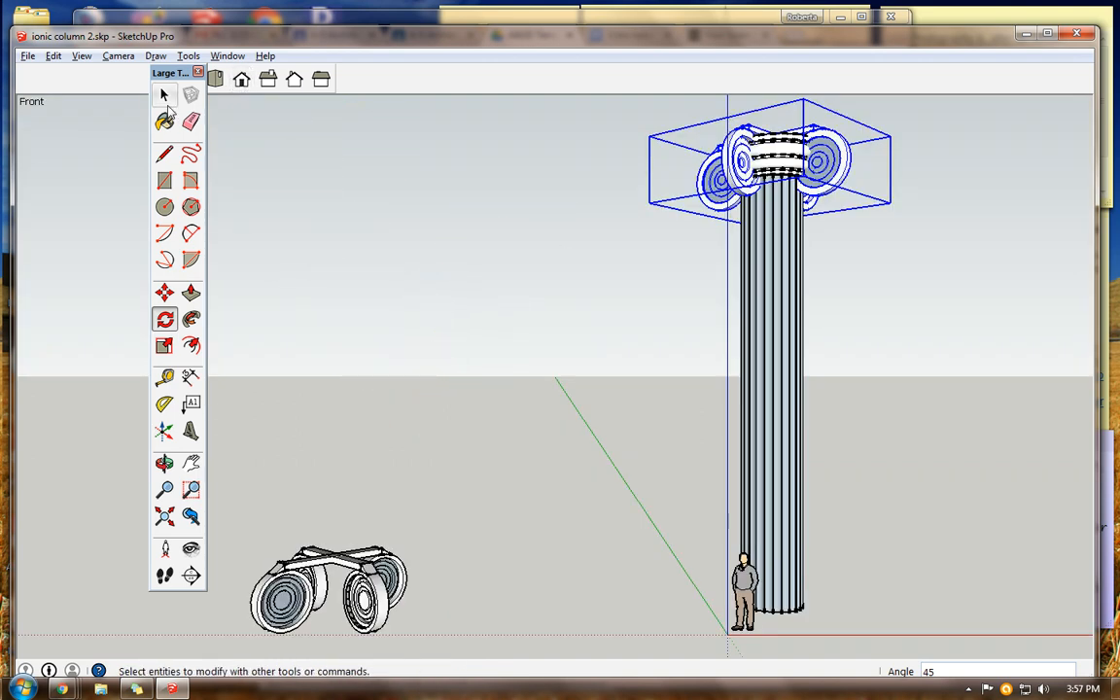
click(462, 501)
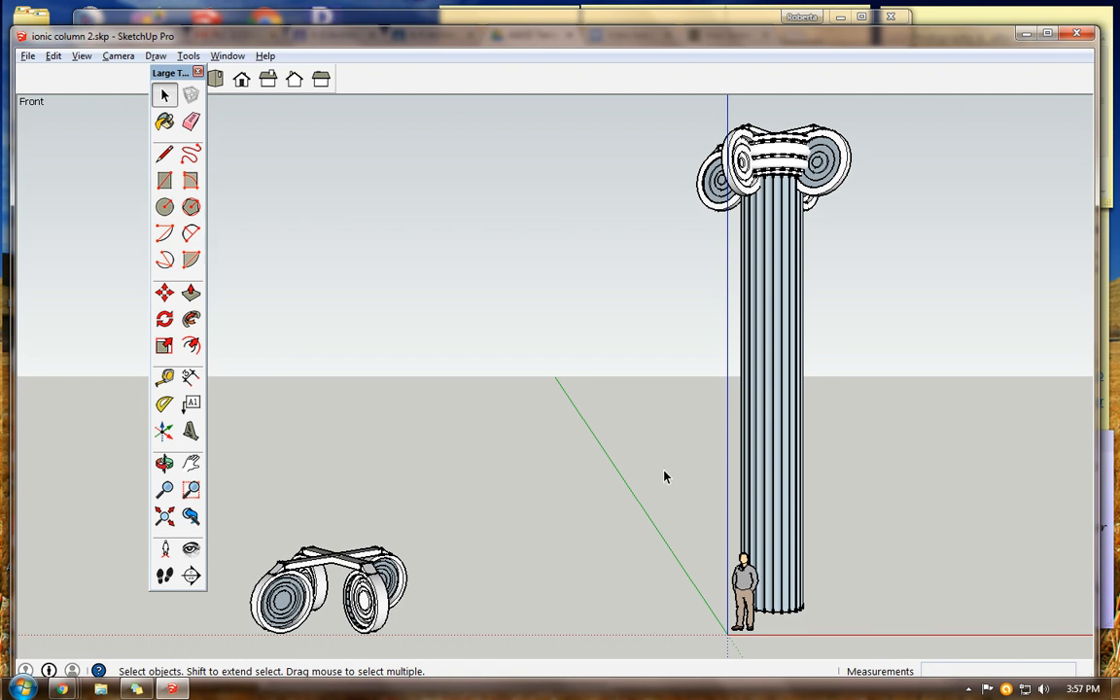
click(191, 463)
drag(863, 376, 694, 395)
scroll(694, 395, up, 2)
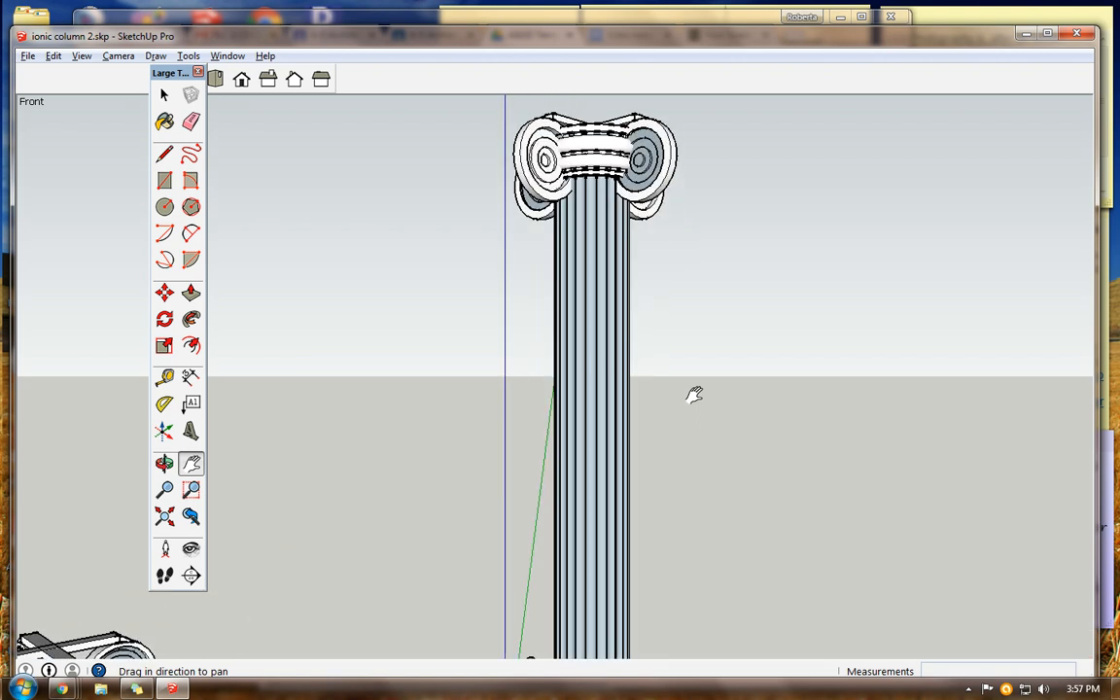
scroll(695, 393, up, 1)
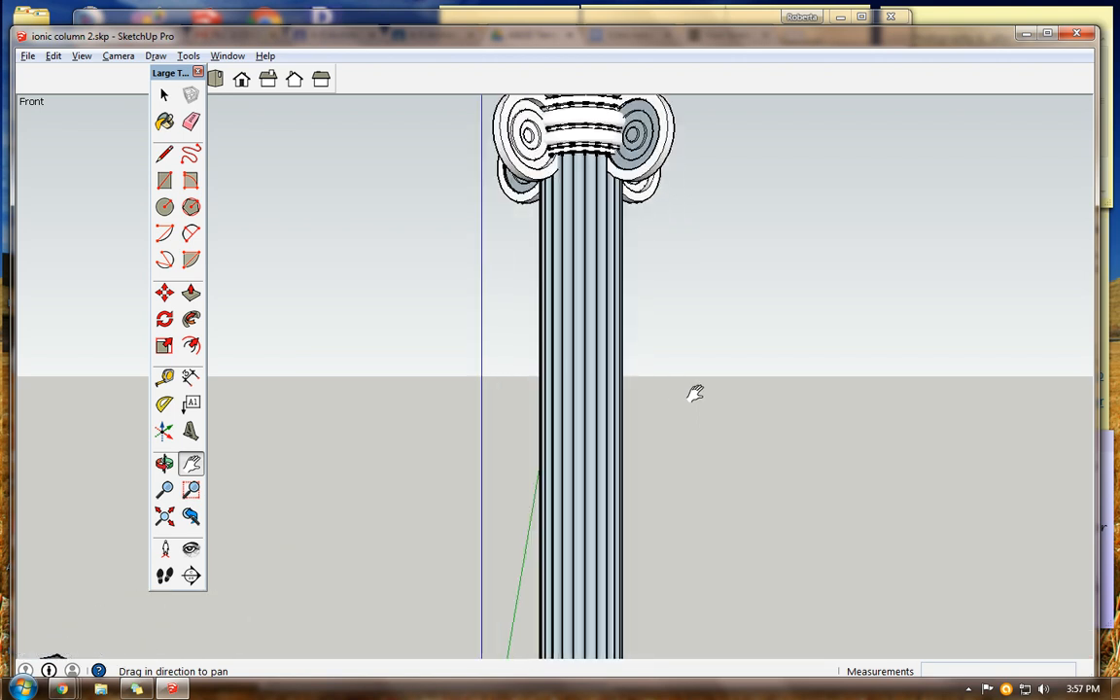
scroll(696, 393, down, 1)
scroll(696, 393, down, 2)
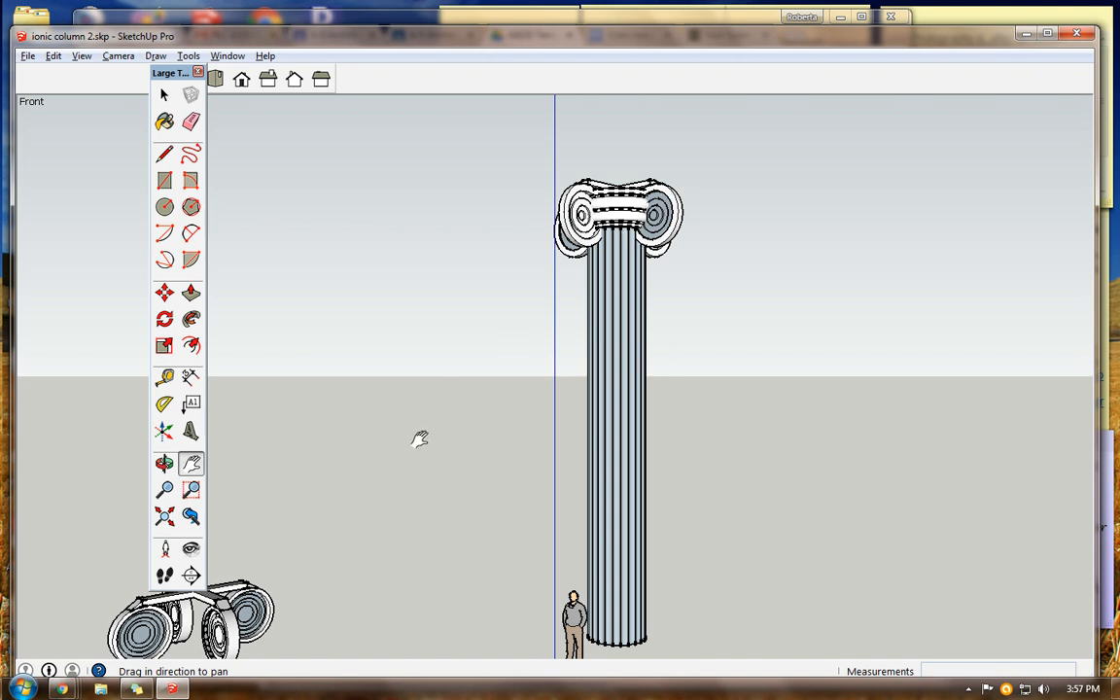
- Open the spare crossed volute group on the ground and scale one volute pair to make its scrolls and bar wider
drag(321, 531, 564, 453)
scroll(431, 486, up, 2)
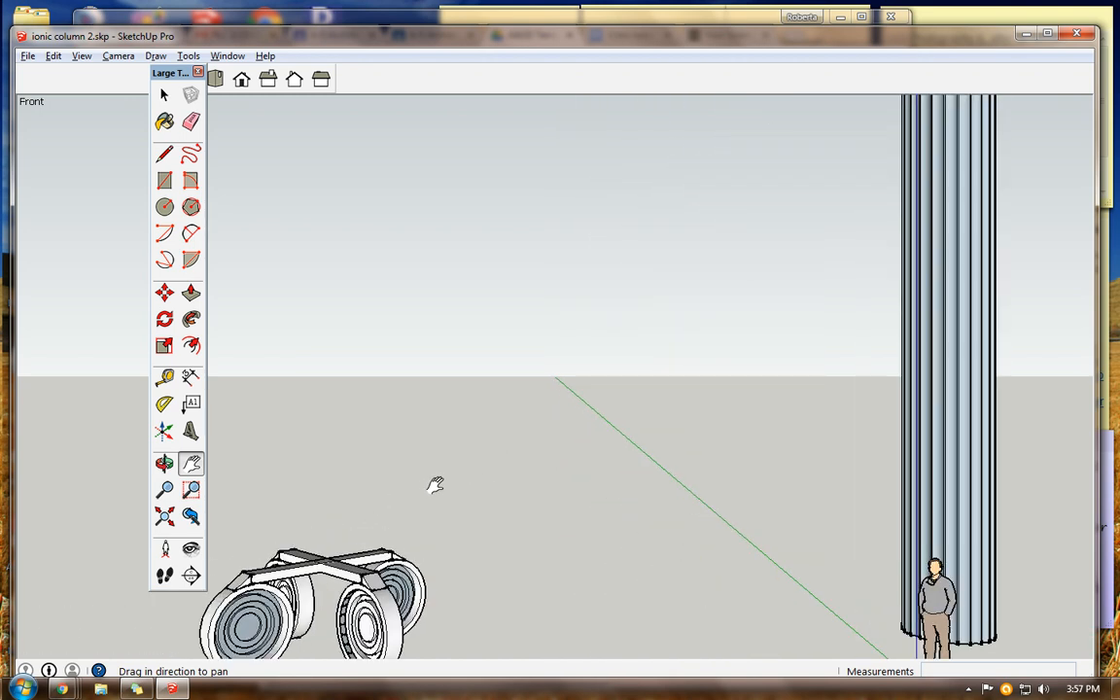
drag(297, 518, 406, 357)
click(164, 95)
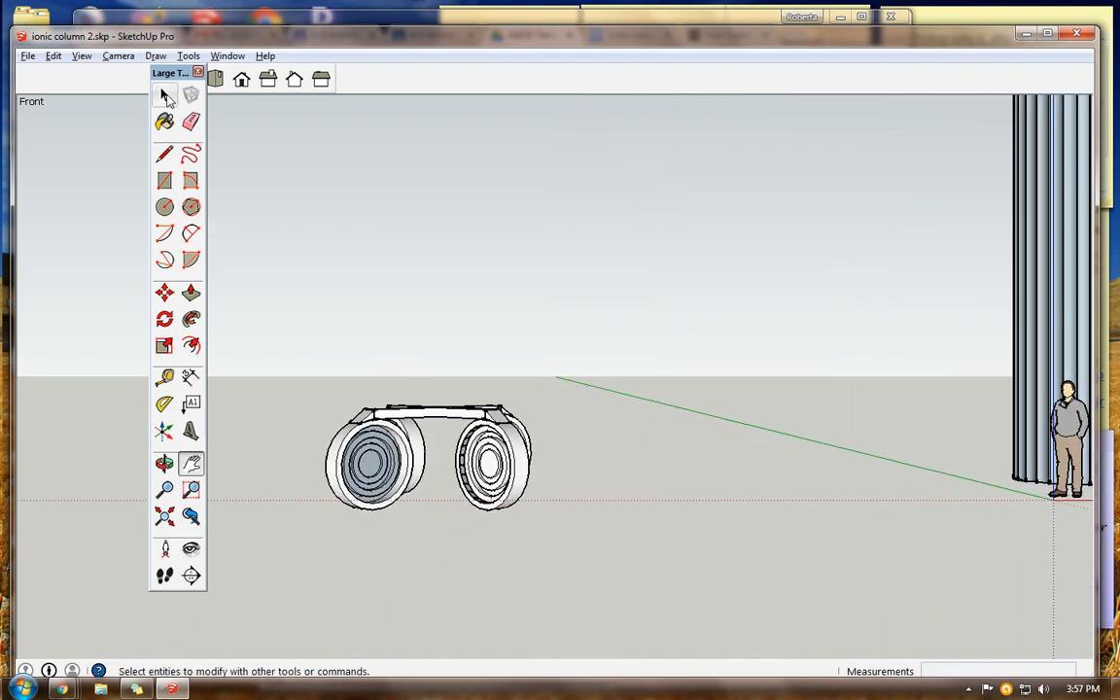
click(340, 468)
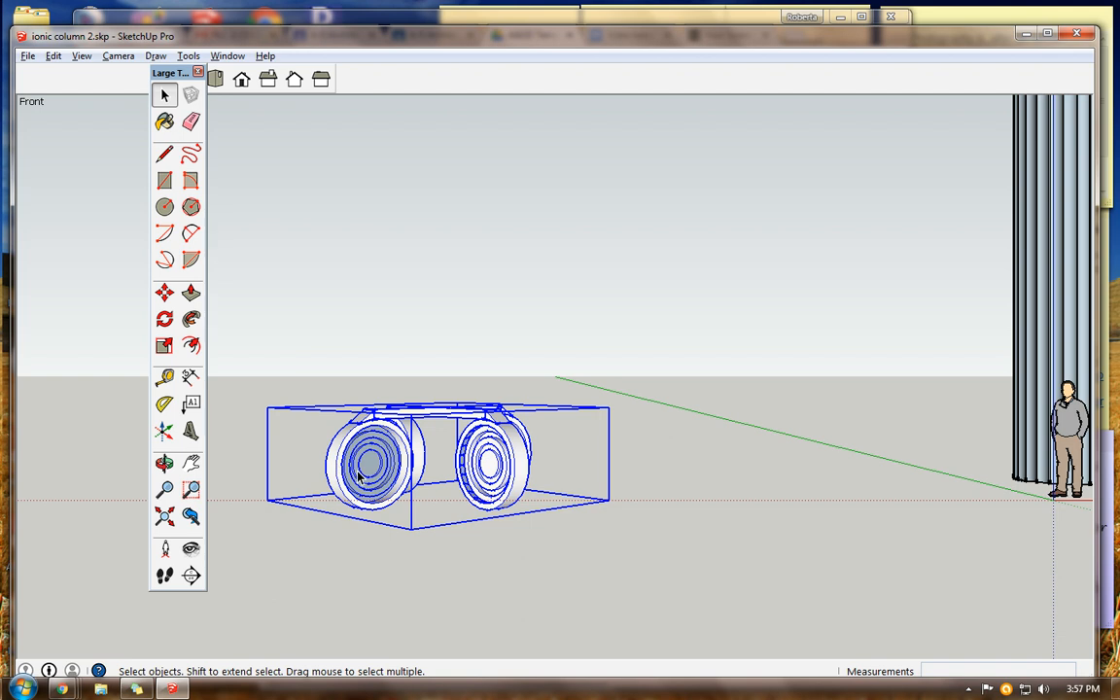
double_click(358, 473)
click(358, 473)
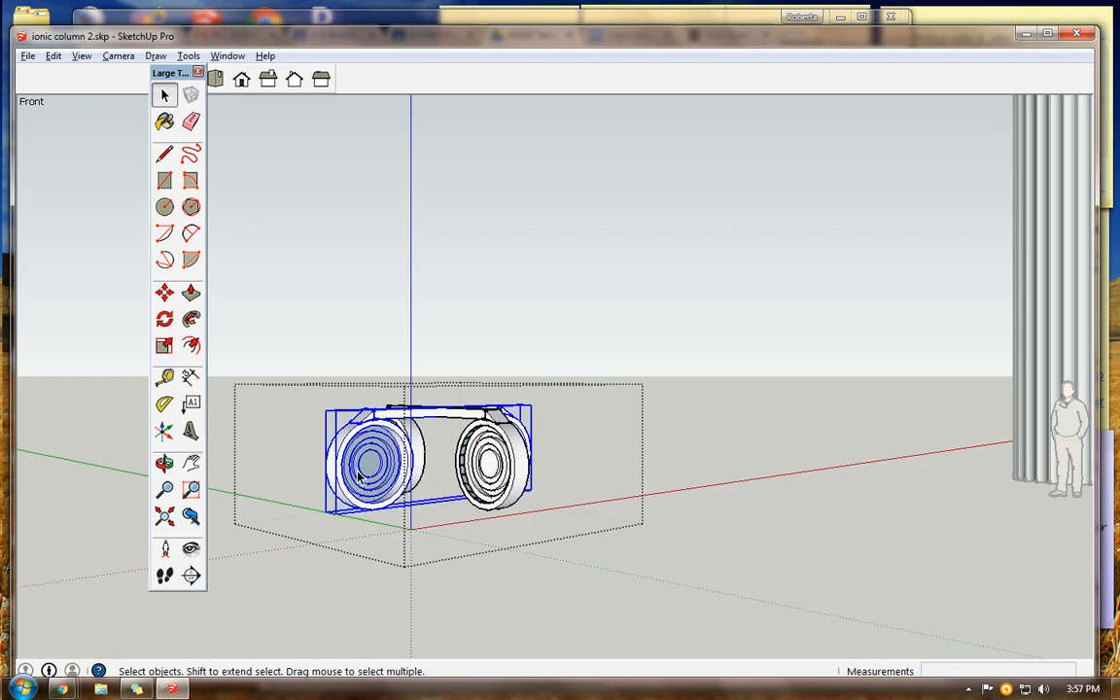
click(164, 346)
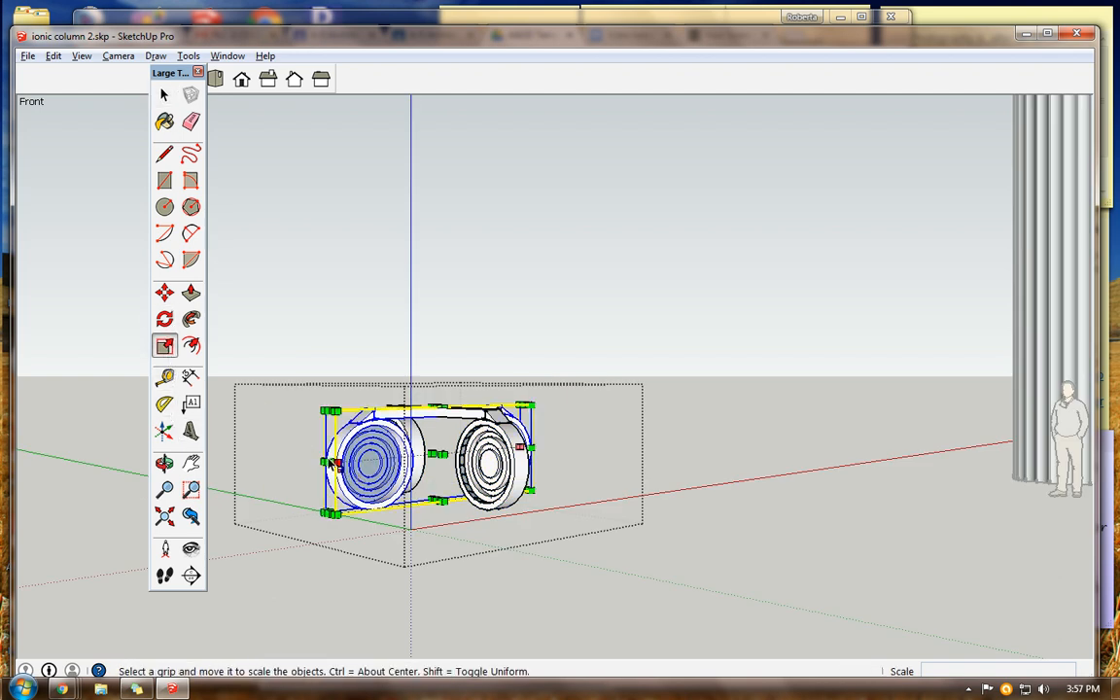
drag(332, 465, 350, 474)
click(165, 95)
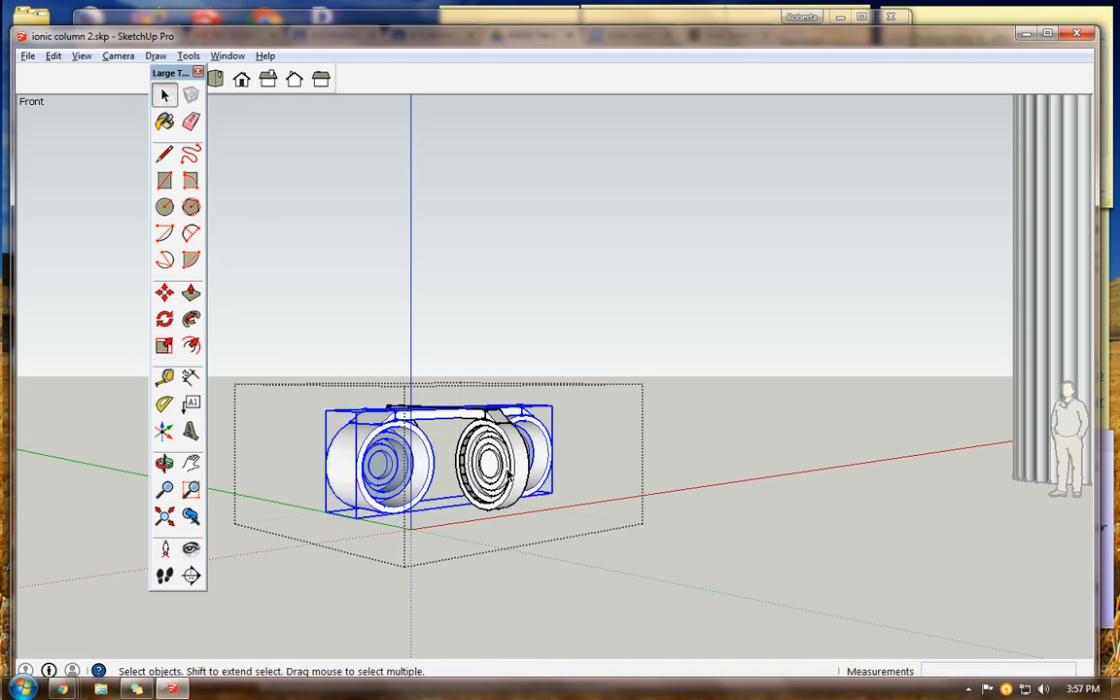
- Try to widen a single front volute inside the crossing pair with the Scale tool and leave that pair's group
click(507, 473)
double_click(501, 471)
click(499, 469)
click(164, 345)
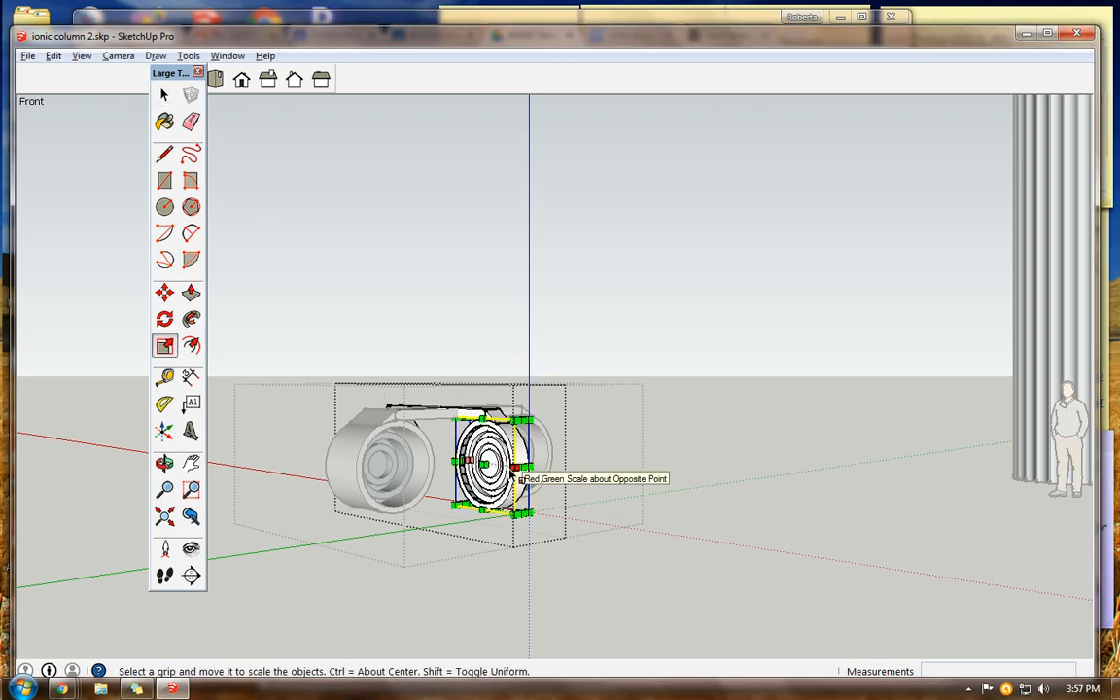
drag(517, 470, 491, 474)
click(164, 94)
click(300, 226)
scroll(570, 314, down, 3)
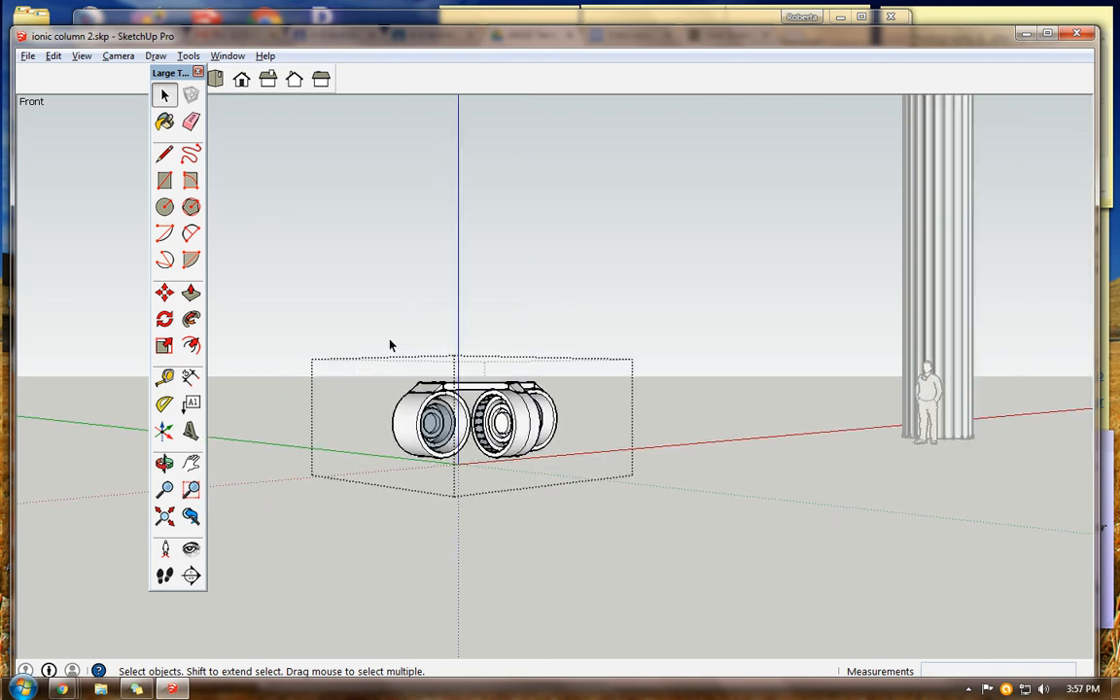
- Inspect the crossing pair from above and undo the widening of its single front volute
click(164, 463)
drag(236, 430, 642, 507)
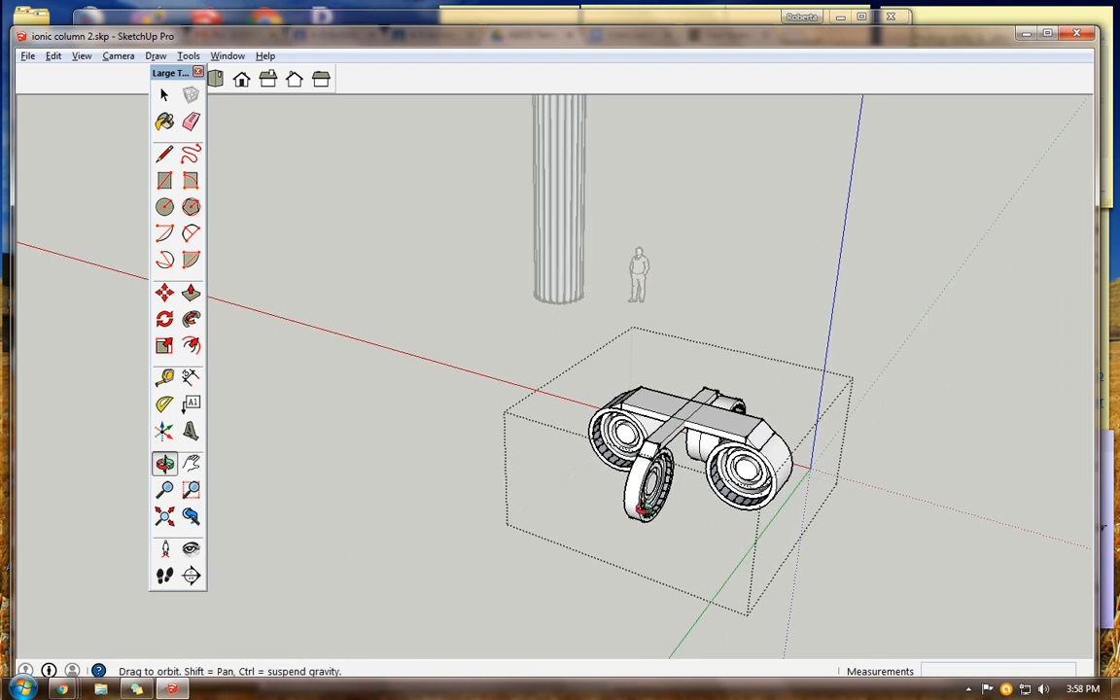
click(164, 94)
click(633, 495)
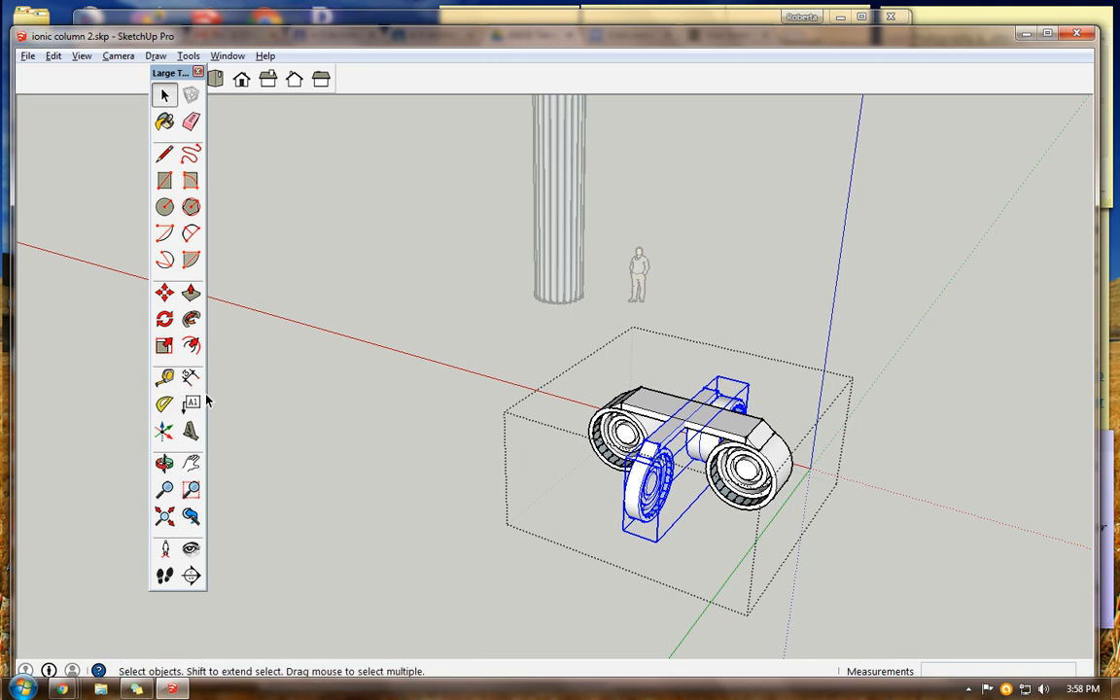
key(Return)
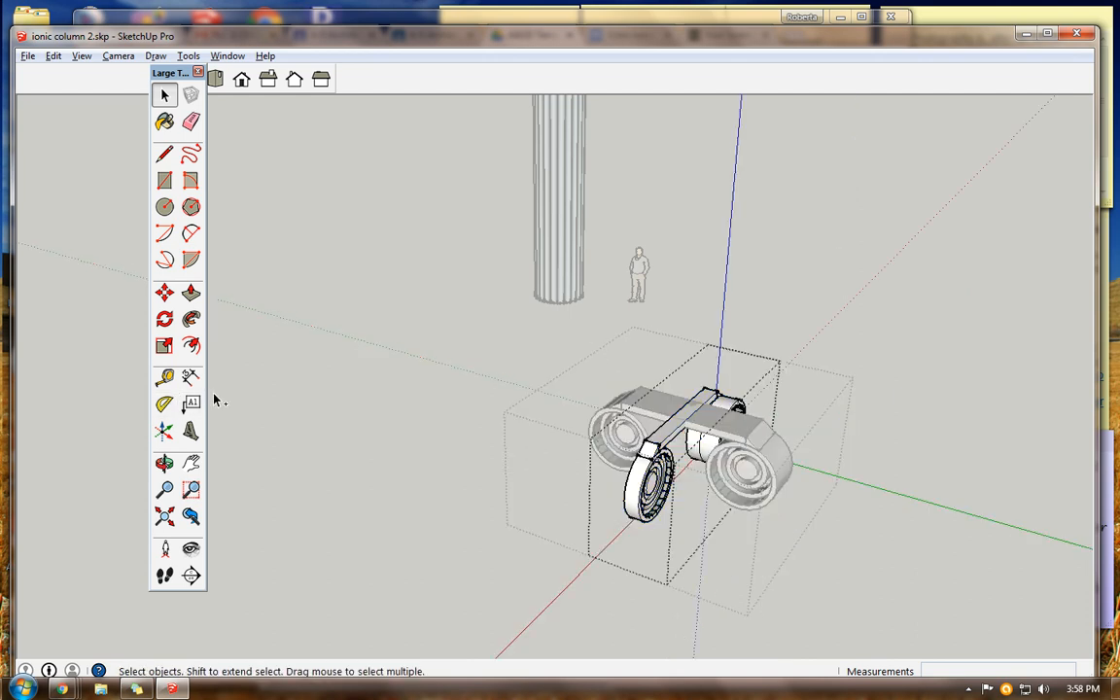
key(ctrl+z)
- Select the whole narrow crossing volute pair and scale it about 2.42 along the green axis, then close the group
click(640, 494)
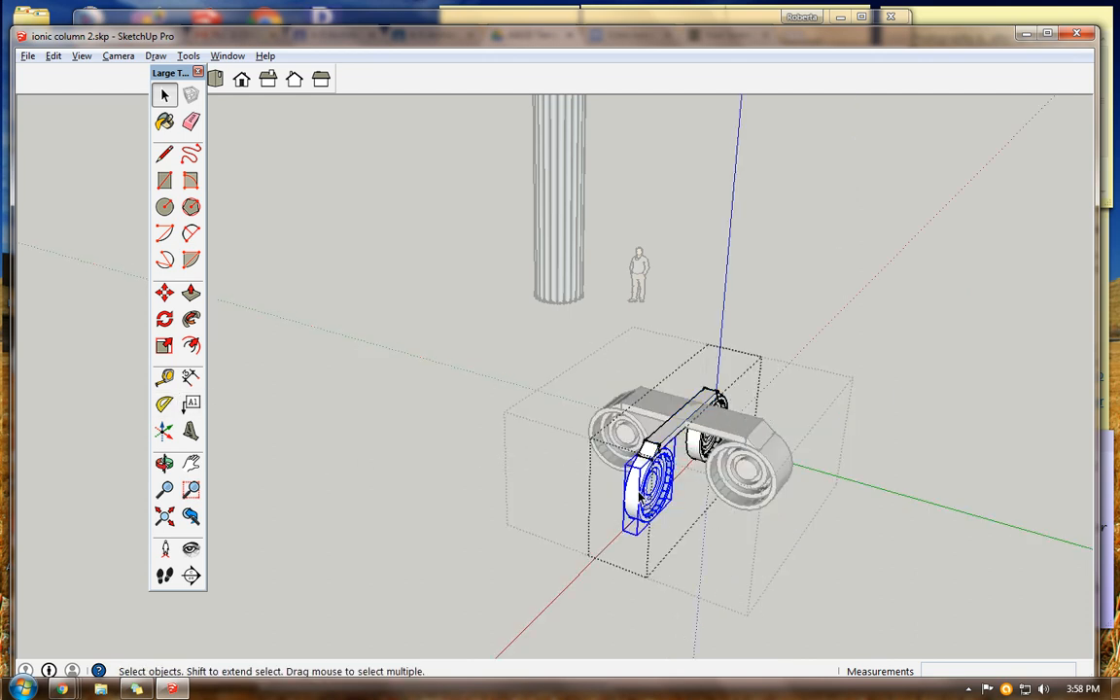
click(932, 398)
click(660, 436)
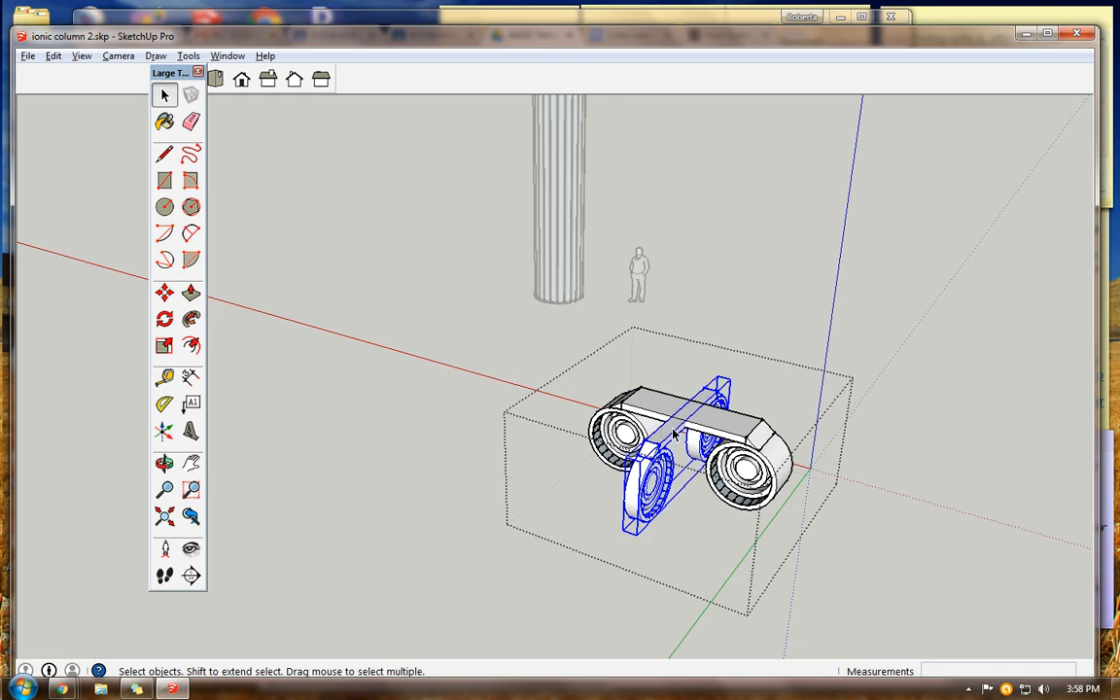
click(164, 347)
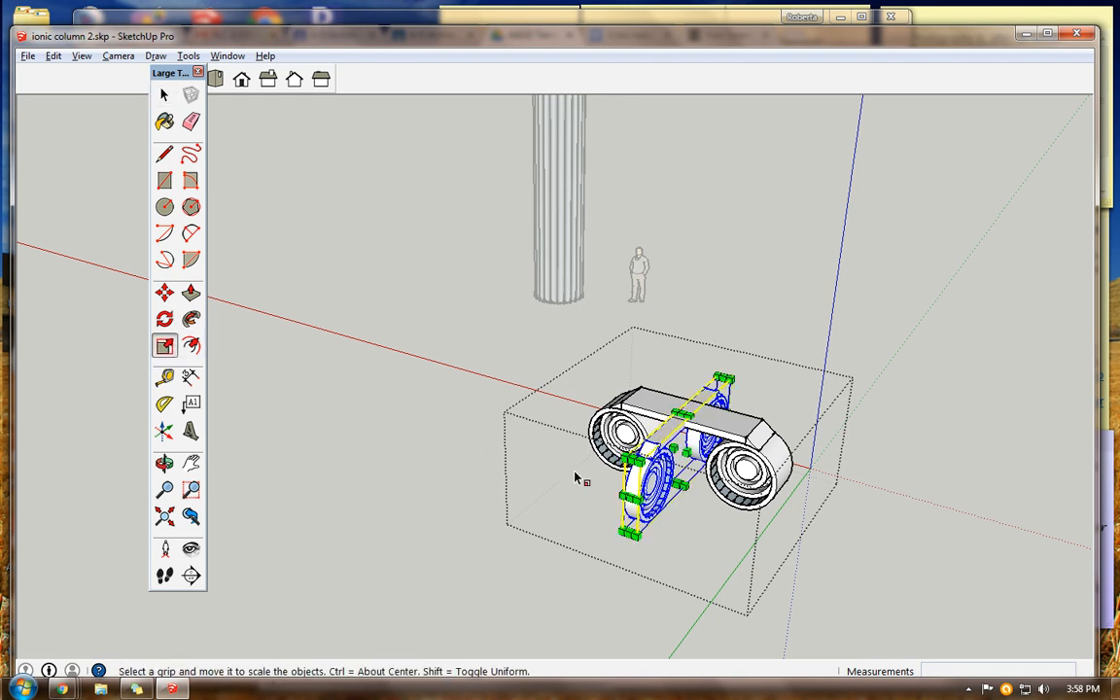
drag(639, 503, 659, 507)
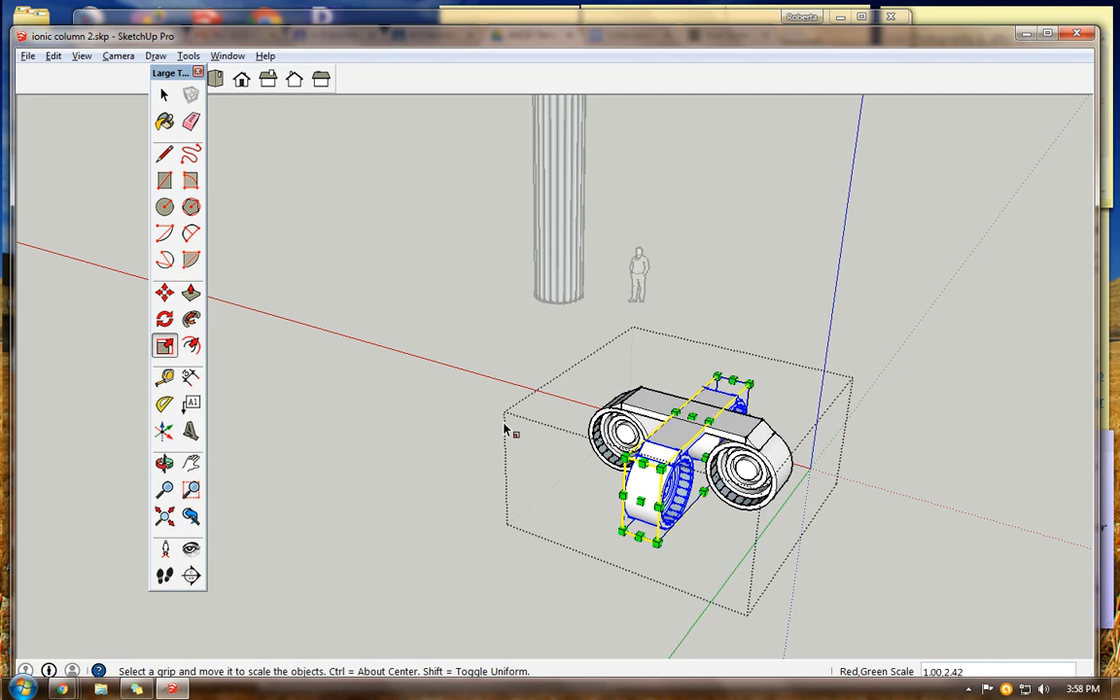
click(165, 94)
click(342, 347)
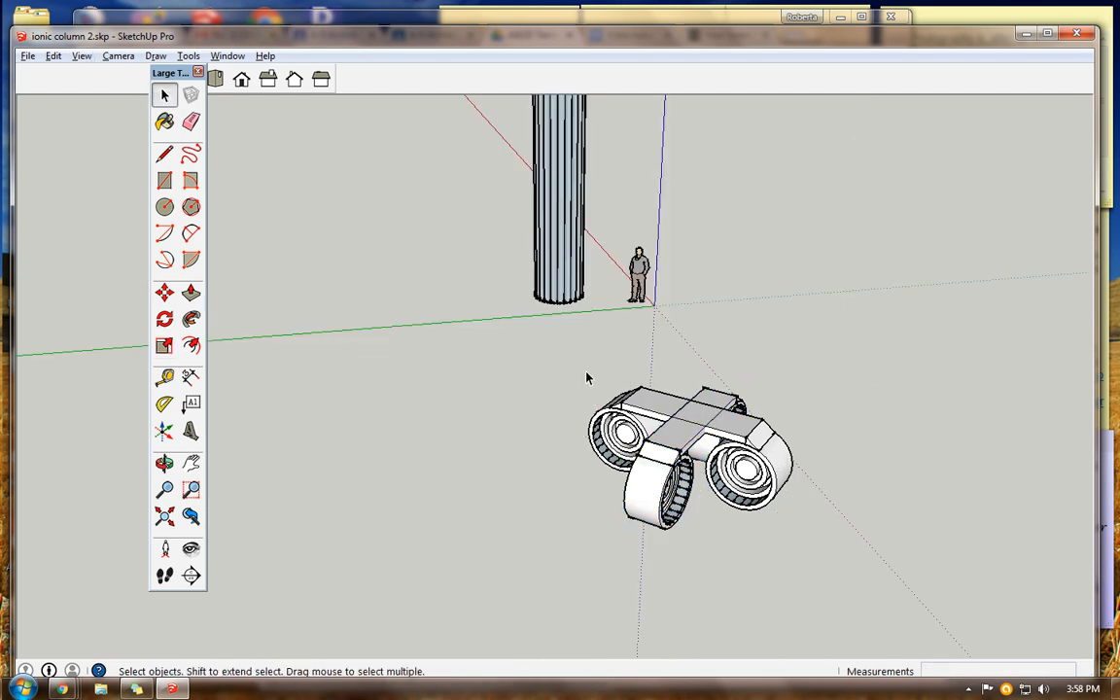
- Copy the fluted column shaft about 20' 5 11/16" toward the spare volutes in the front view and clear the selection
scroll(836, 413, up, 2)
scroll(526, 294, down, 2)
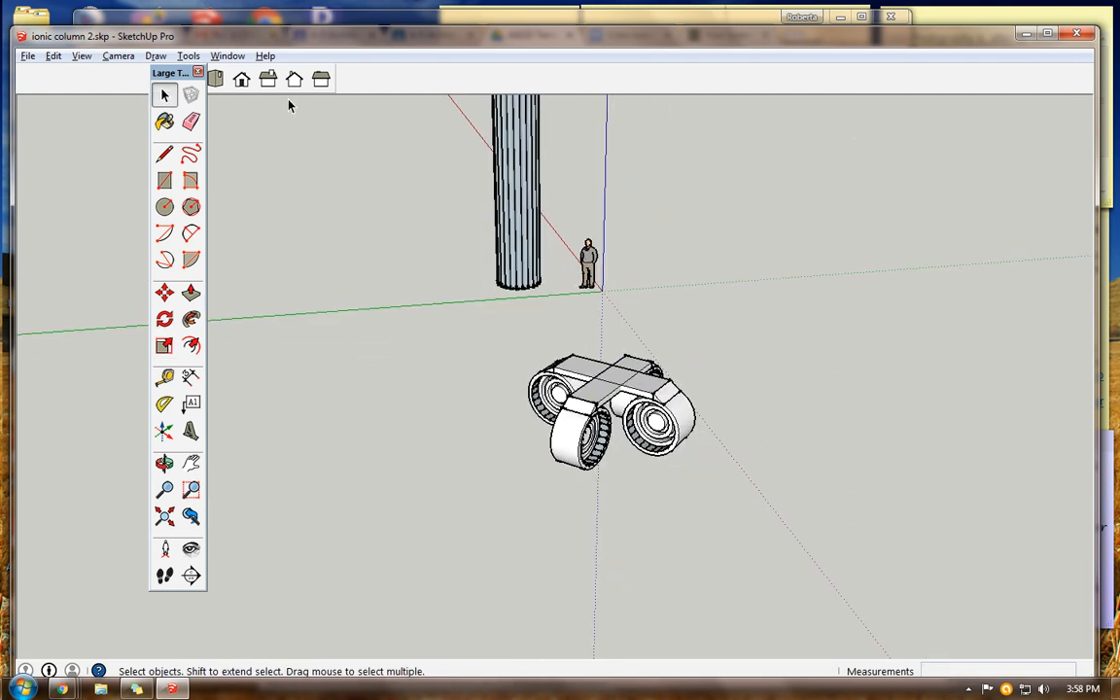
click(241, 80)
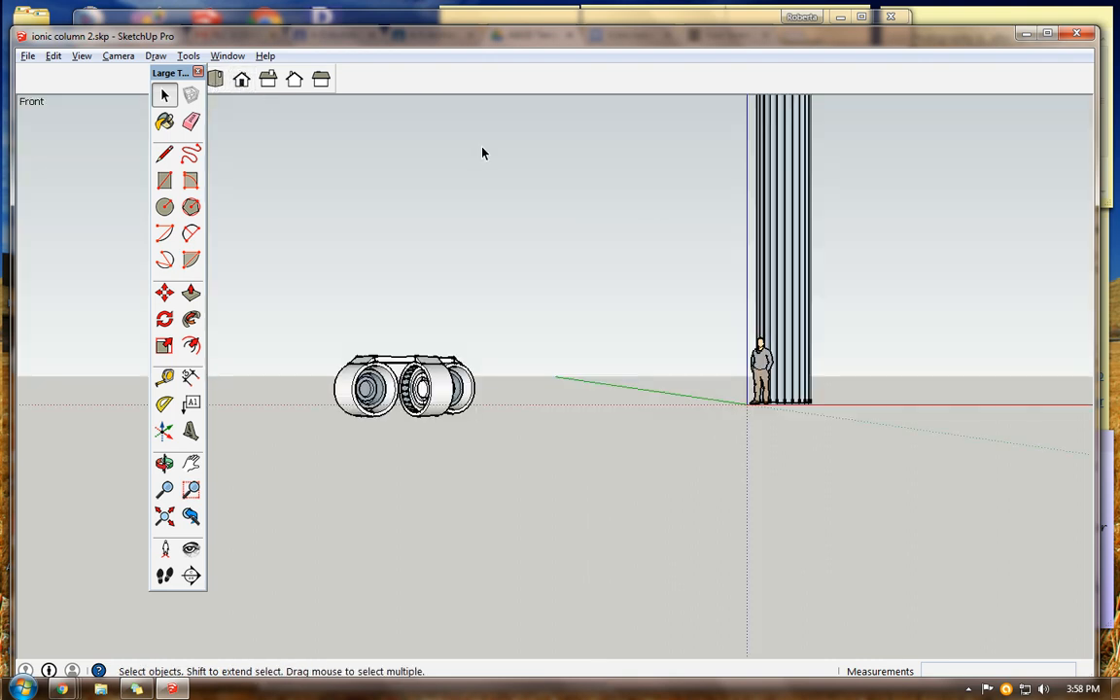
scroll(801, 275, up, 3)
triple_click(779, 268)
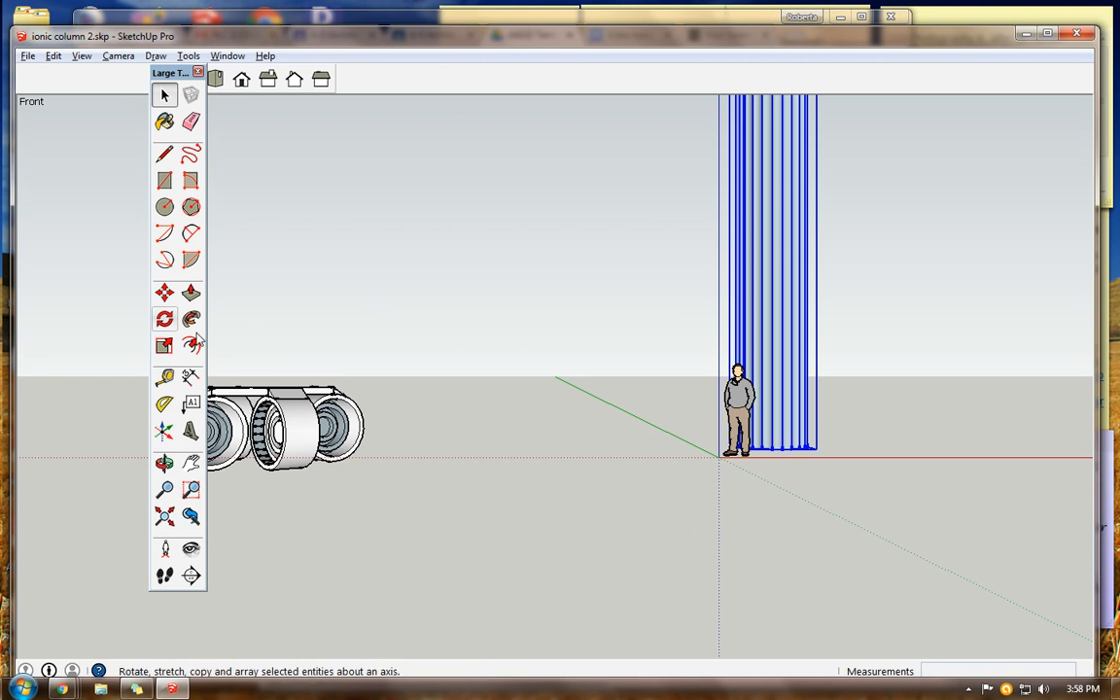
click(164, 292)
key(ctrl)
click(775, 296)
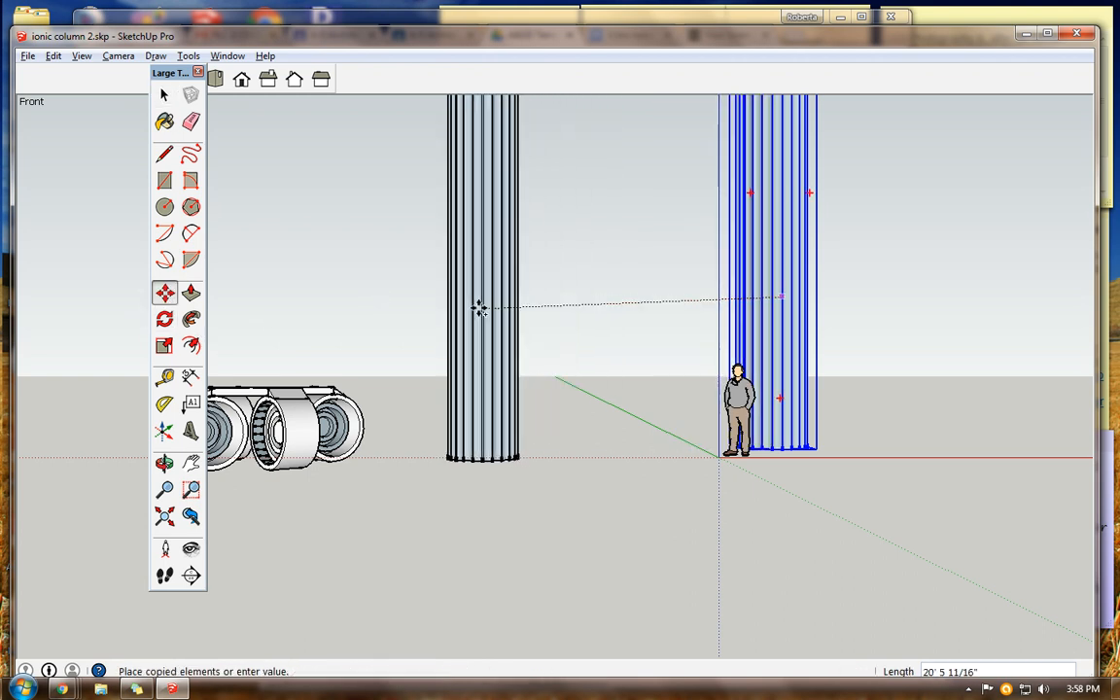
click(479, 308)
scroll(555, 282, down, 1)
scroll(559, 283, down, 2)
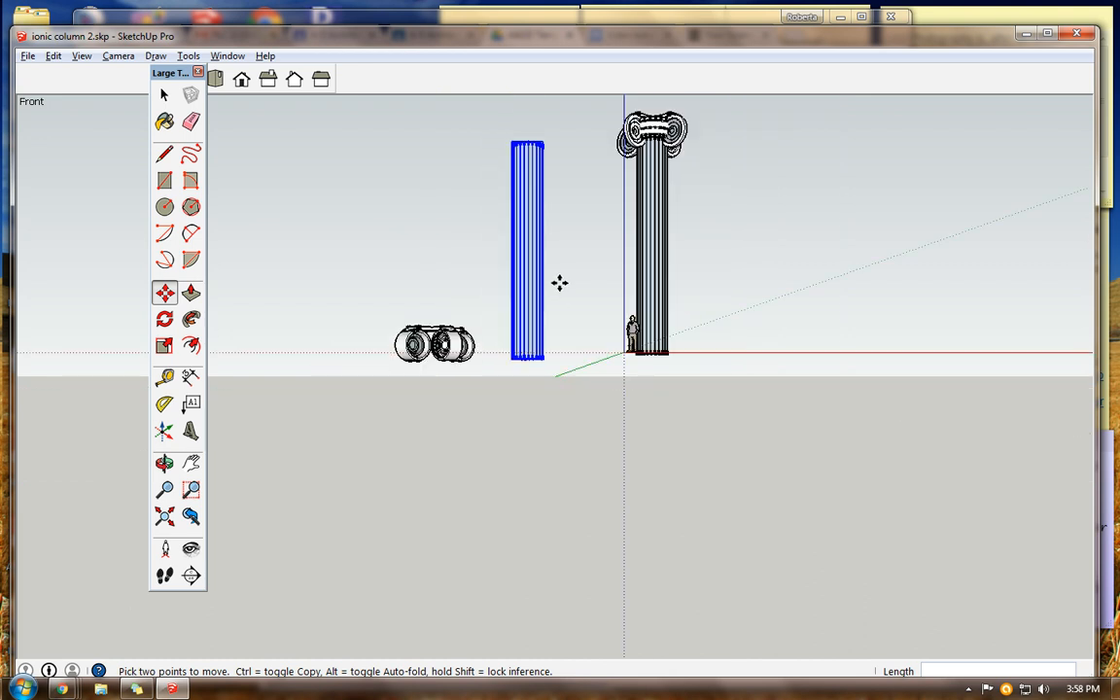
click(164, 94)
click(583, 116)
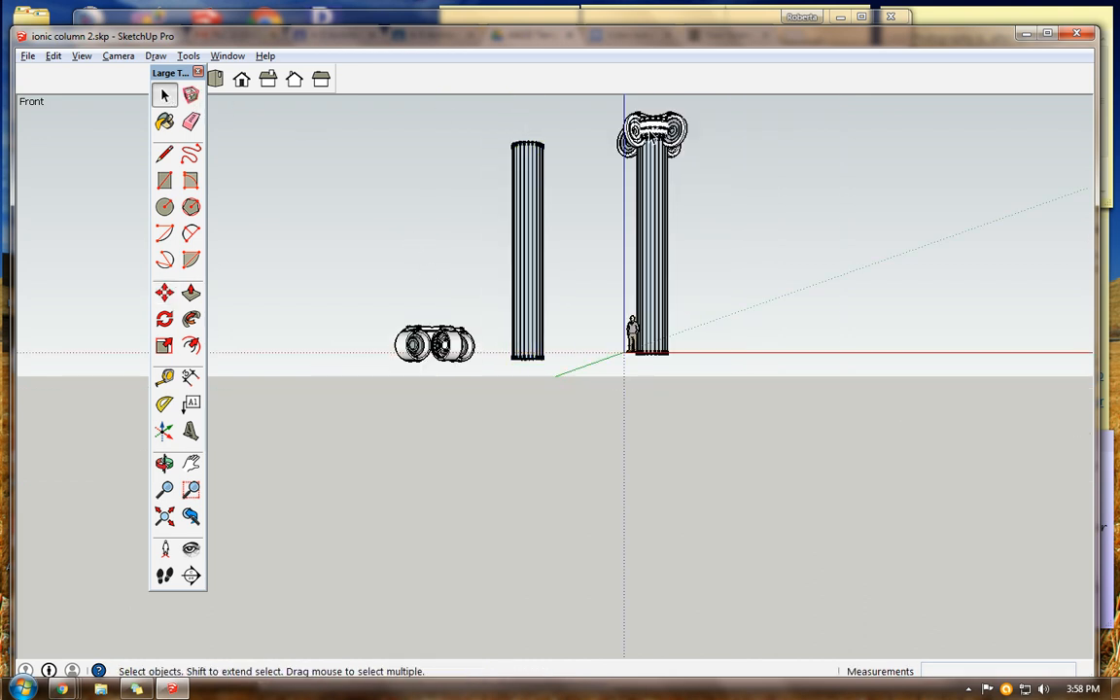
- Move the narrow crossed volute group about 38' 5 3/16" off the original column to the empty side opposite the copied shaft
scroll(725, 150, up, 1)
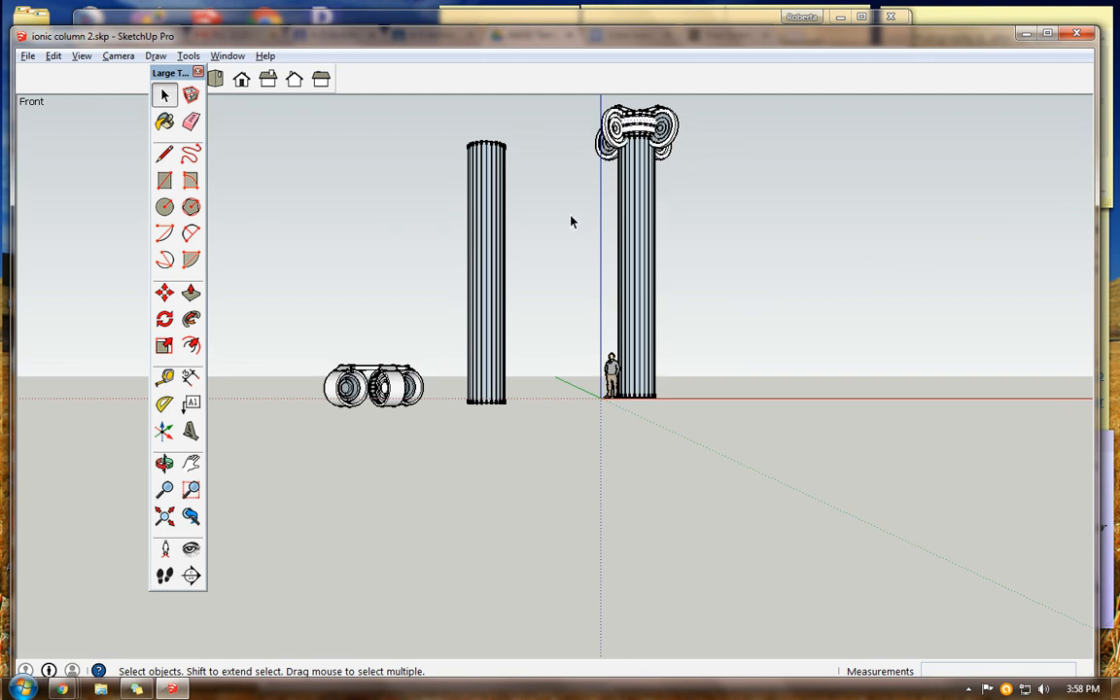
click(594, 119)
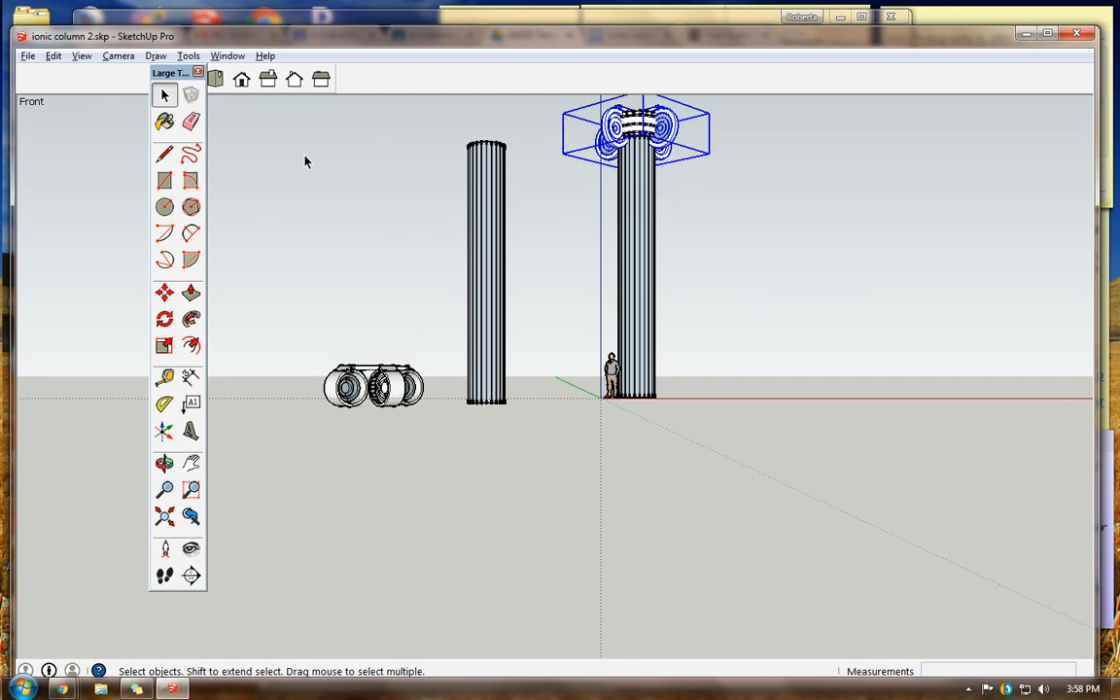
click(164, 293)
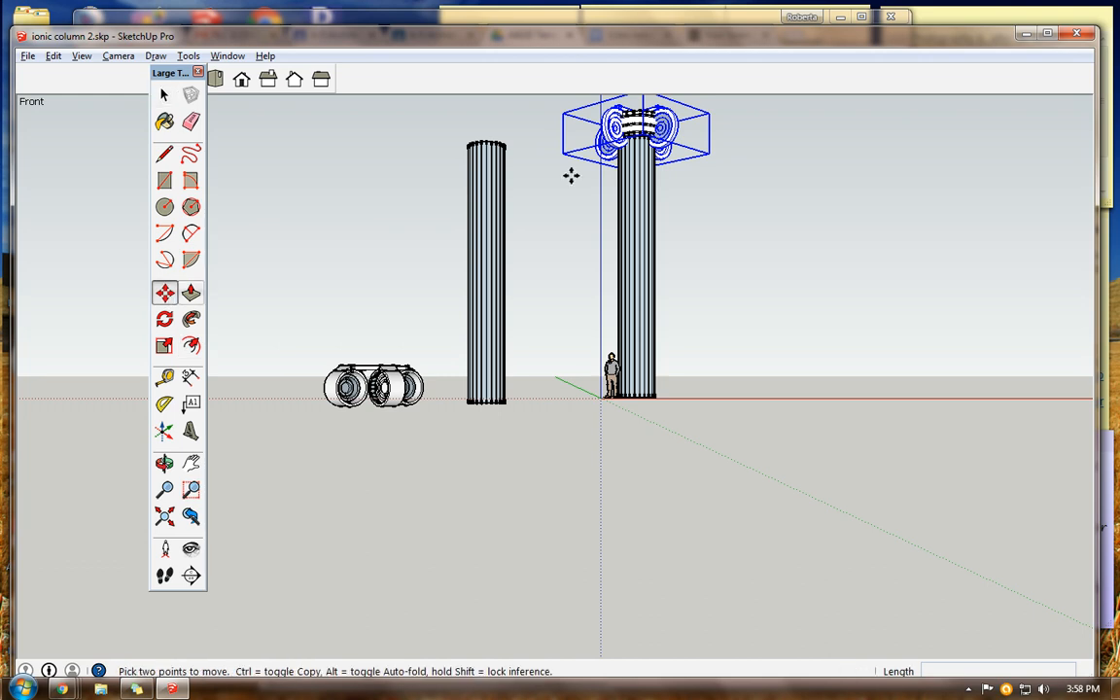
click(630, 126)
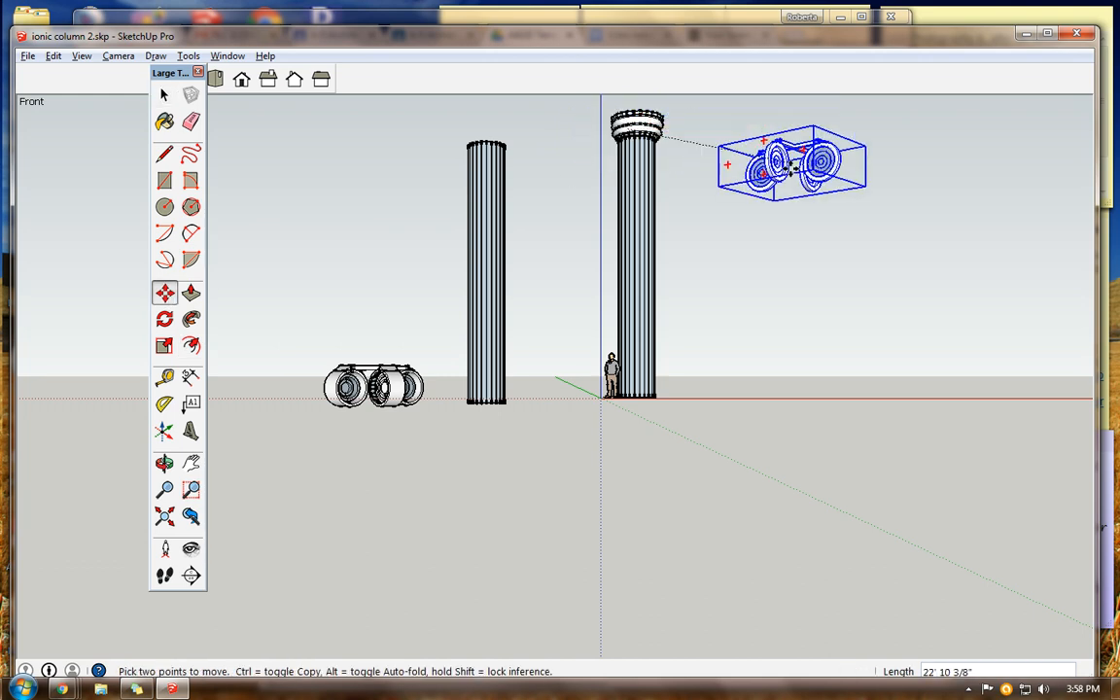
click(812, 347)
click(164, 94)
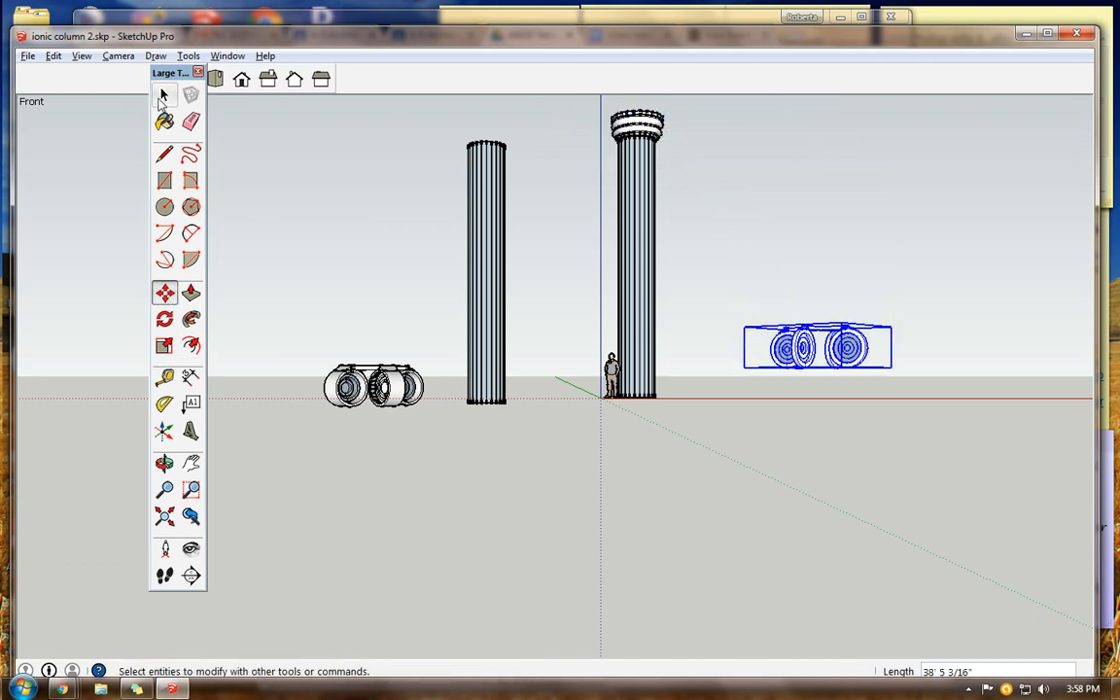
- Move the widened crossed volute group from the ground onto the banded top of the original fluted column
click(360, 379)
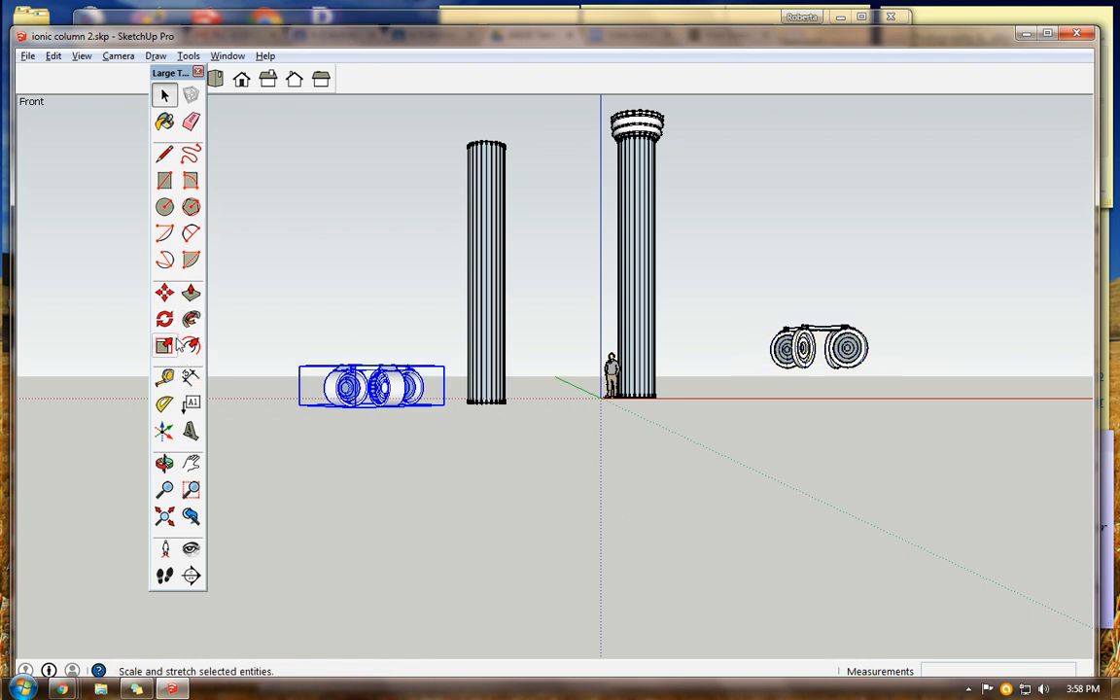
click(165, 292)
click(389, 392)
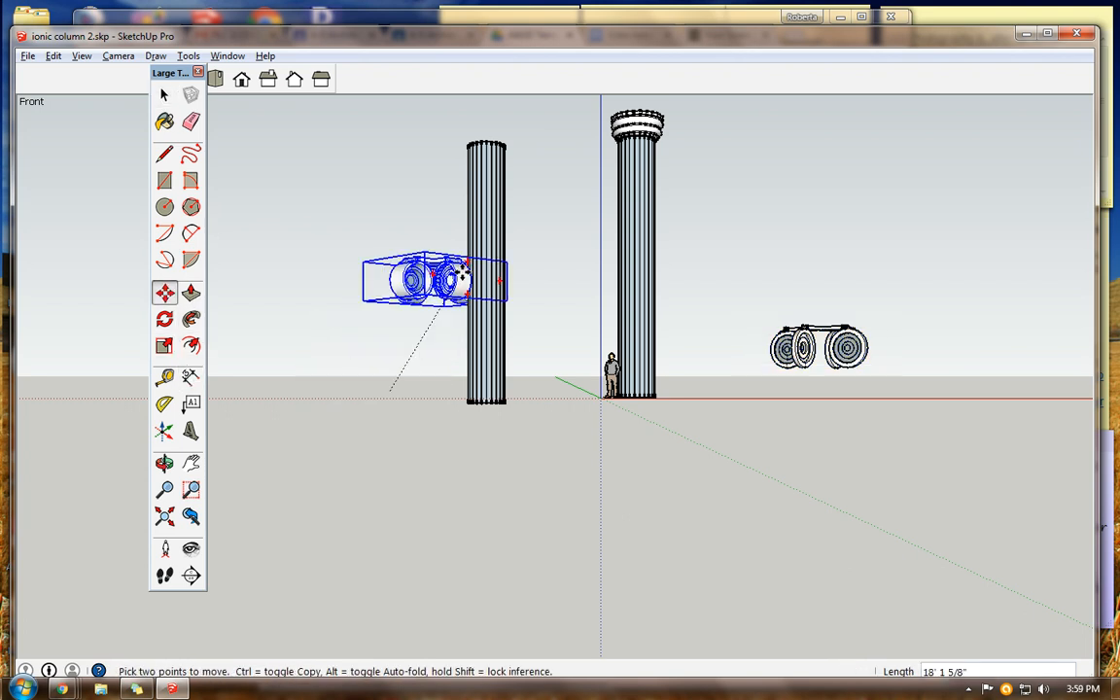
scroll(661, 112, up, 4)
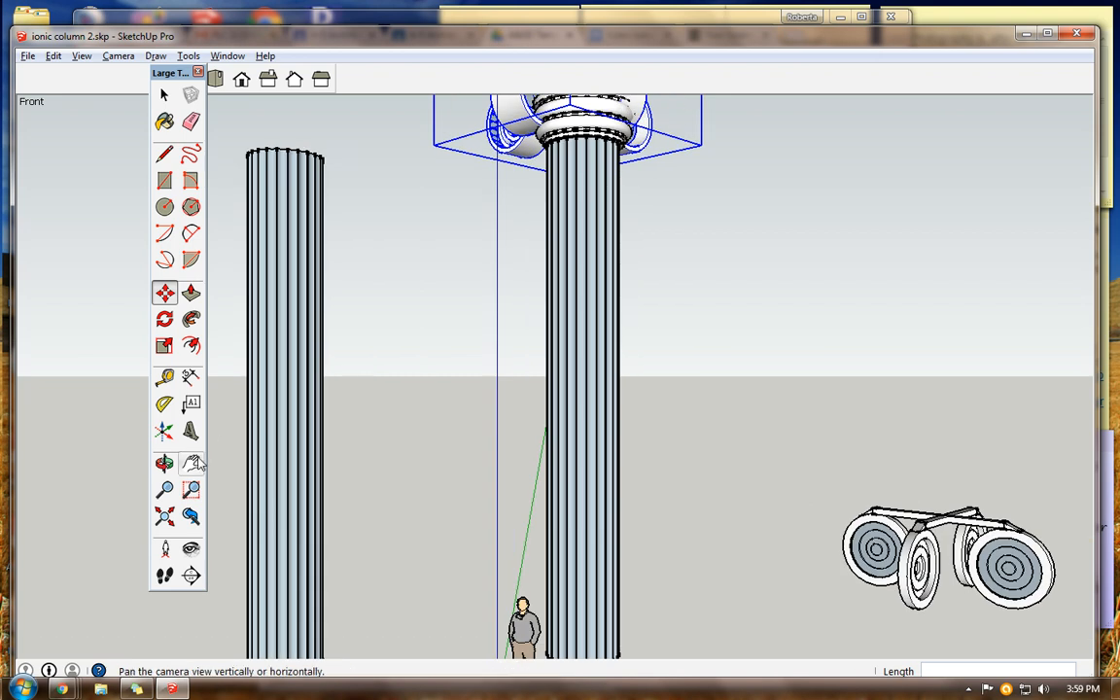
- Lower the widened crossed volute group about 2' 9 11/16" around the column's banded top in the front view
click(192, 464)
drag(566, 192, 563, 364)
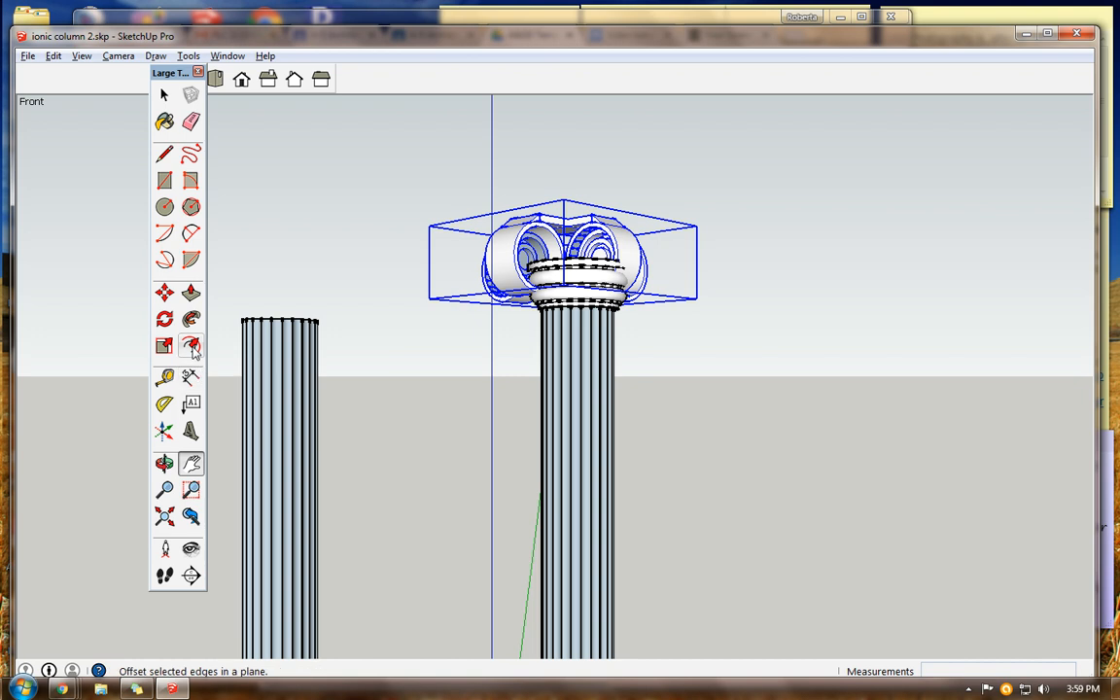
click(165, 293)
click(505, 255)
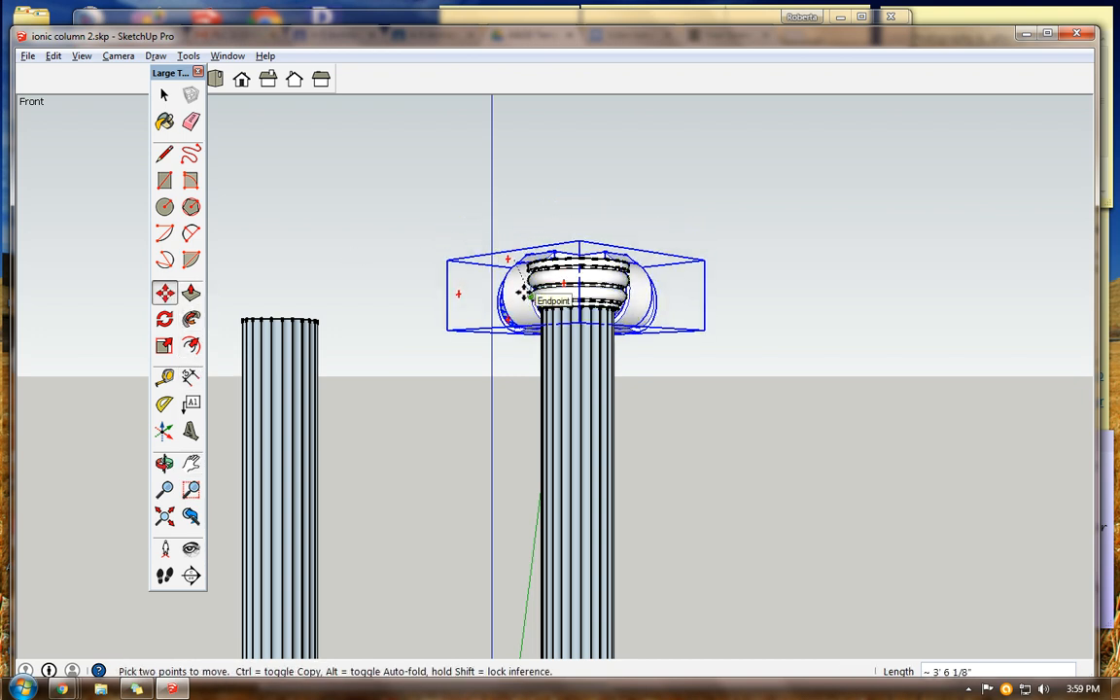
click(530, 290)
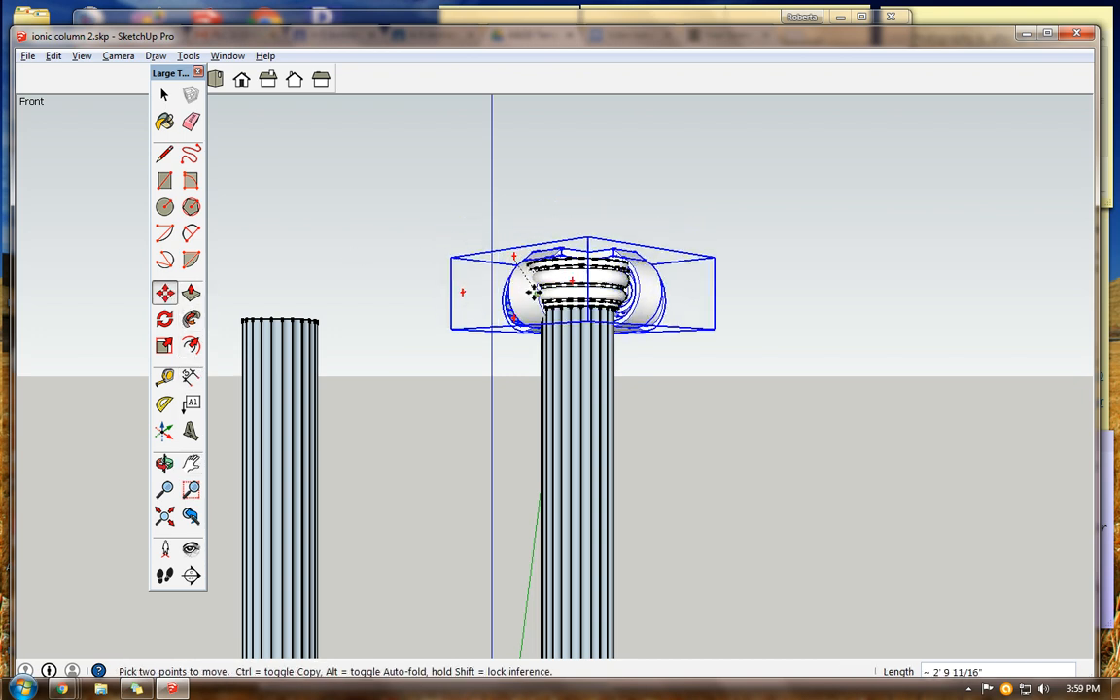
- Center the crossed volute group over the round column top in plan by moving it 3' 9 3/16", and clear the selection
click(241, 81)
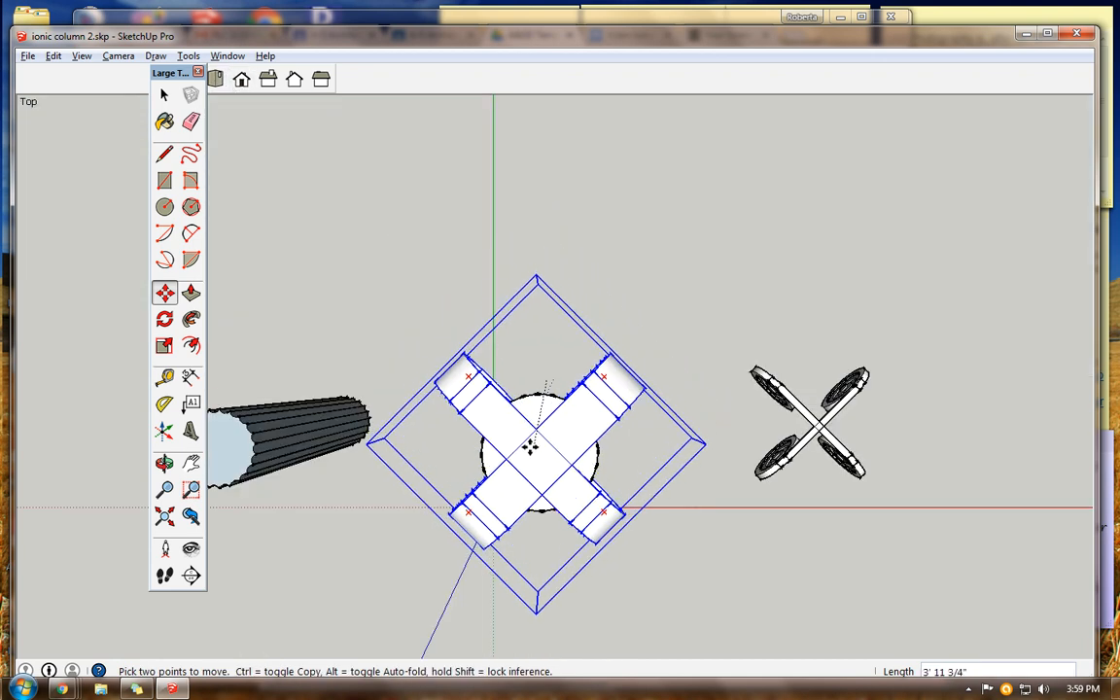
click(534, 444)
click(268, 81)
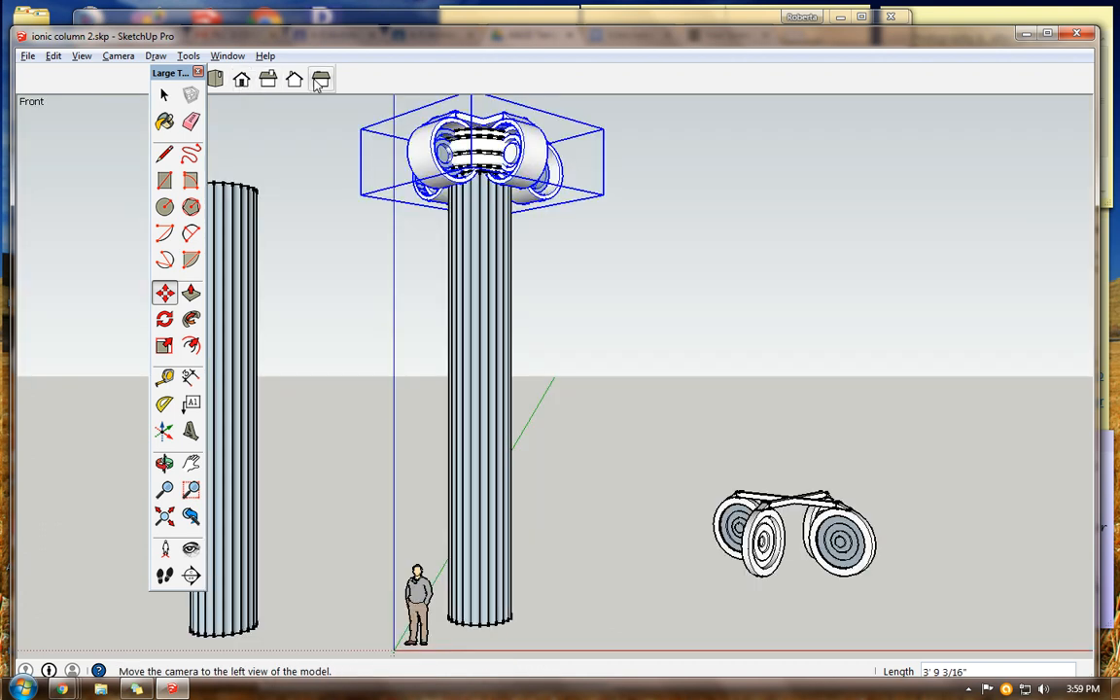
key(space)
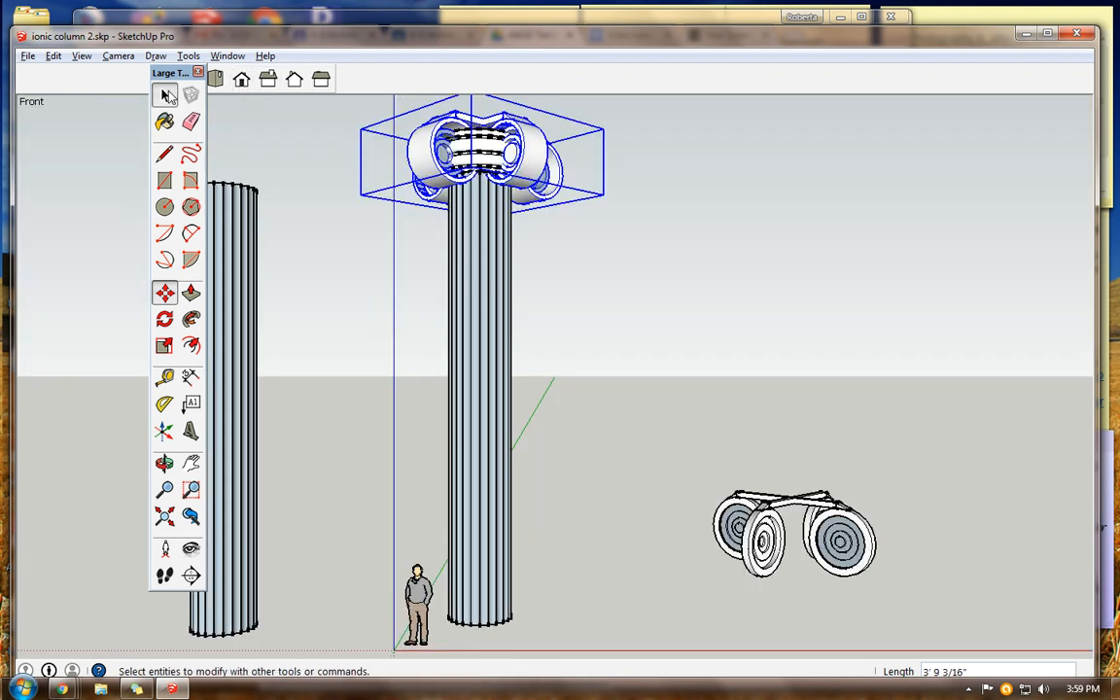
click(613, 279)
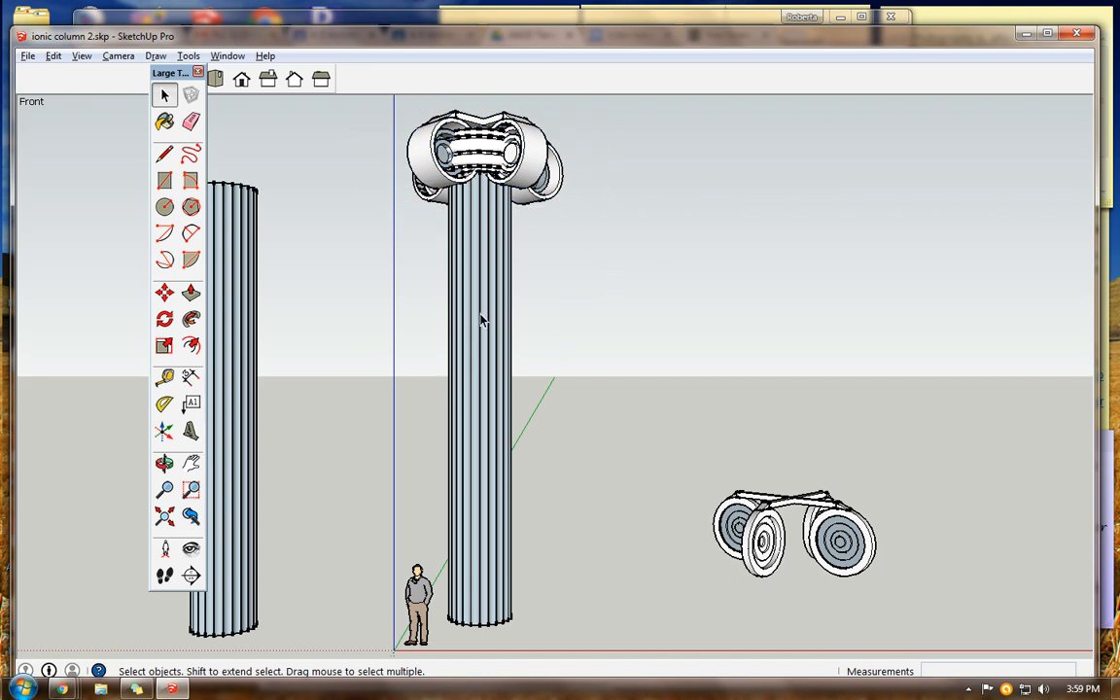
click(164, 462)
drag(457, 219, 442, 293)
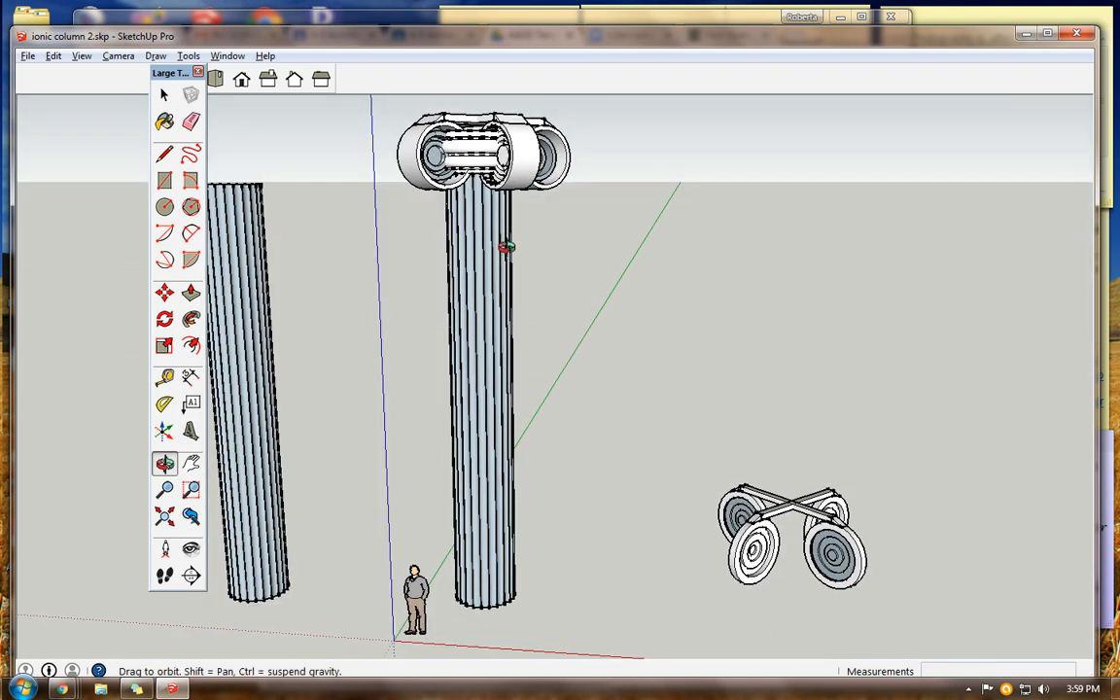
drag(504, 248, 513, 255)
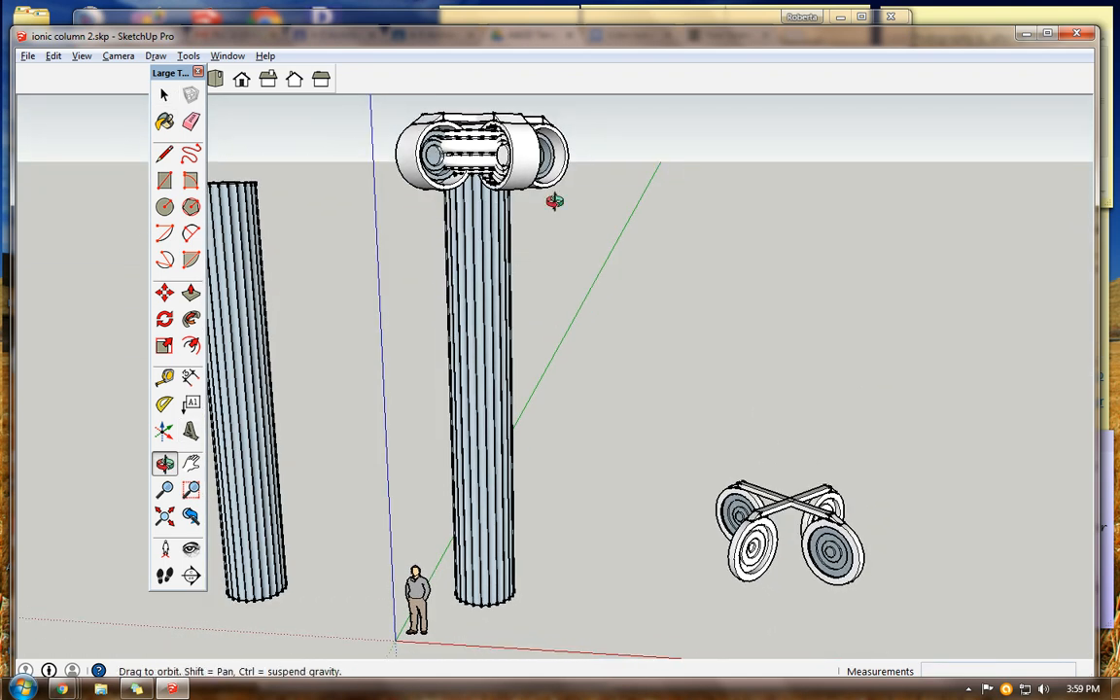